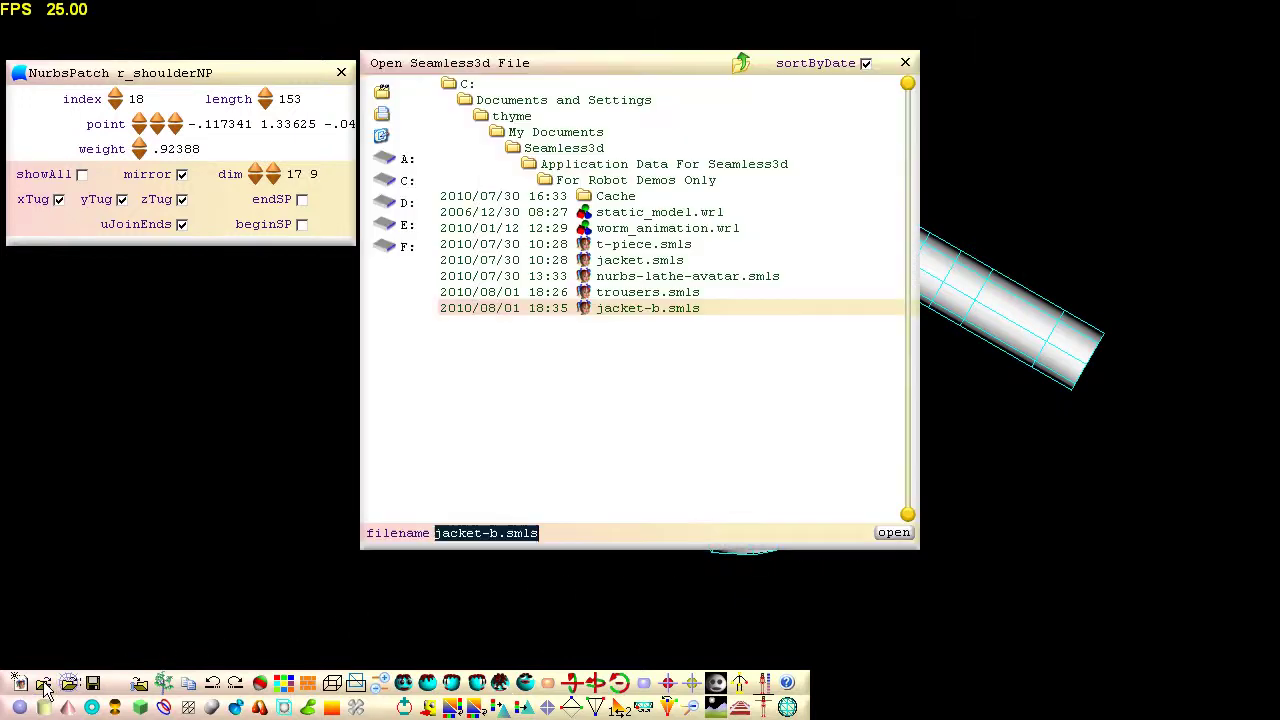
Open the file nurbs-lathe-avatar.smls and close its hello animation timeline
click(436, 534)
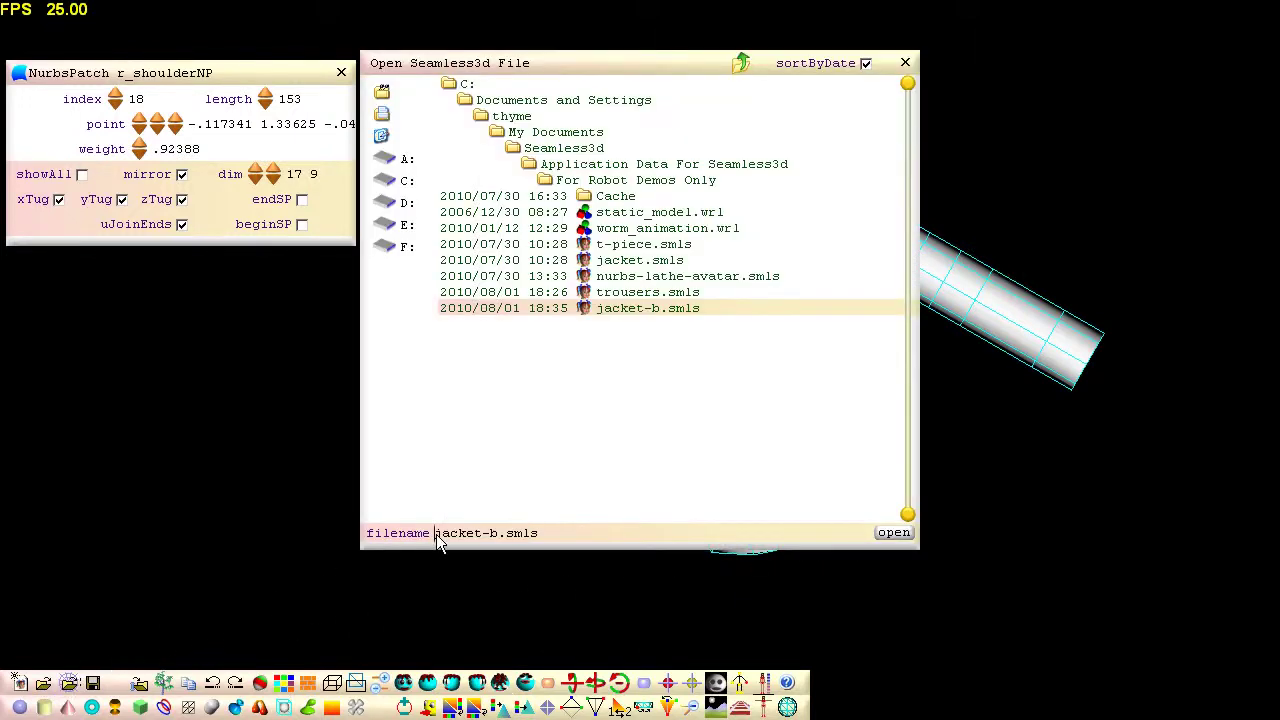
key(shift+End)
text(nurbs-lathe-avatar.smls)
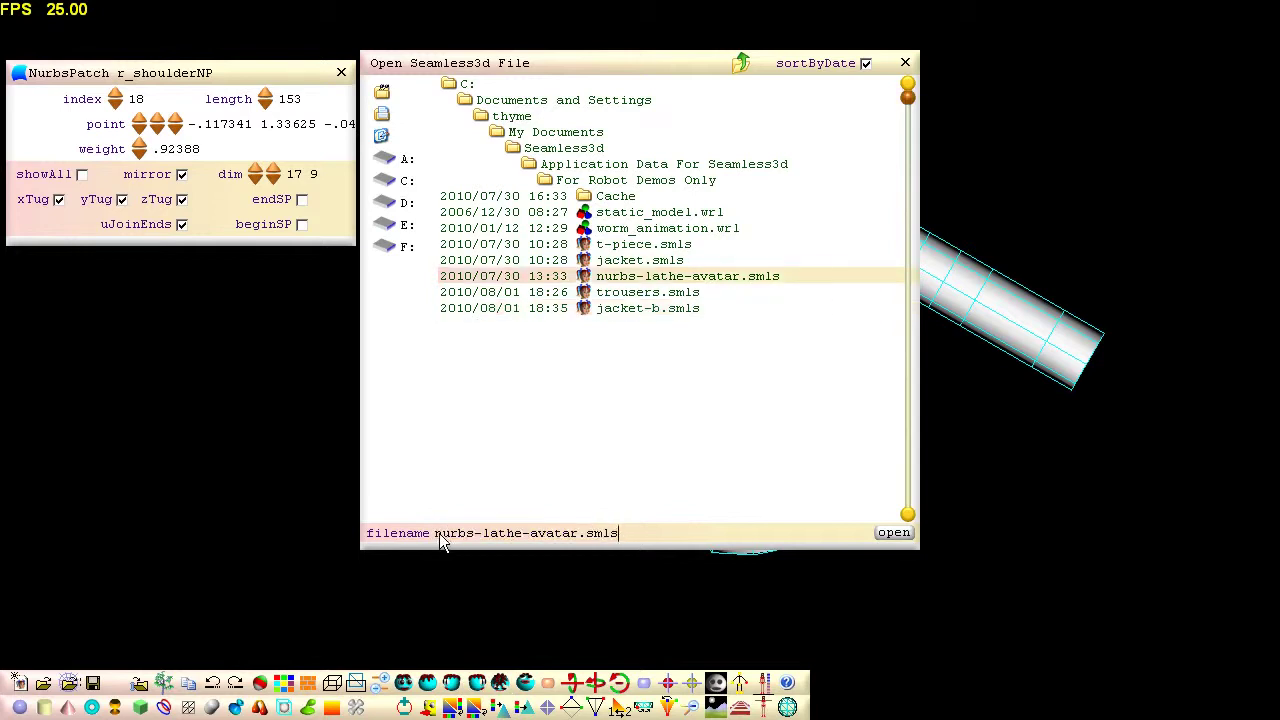
click(893, 532)
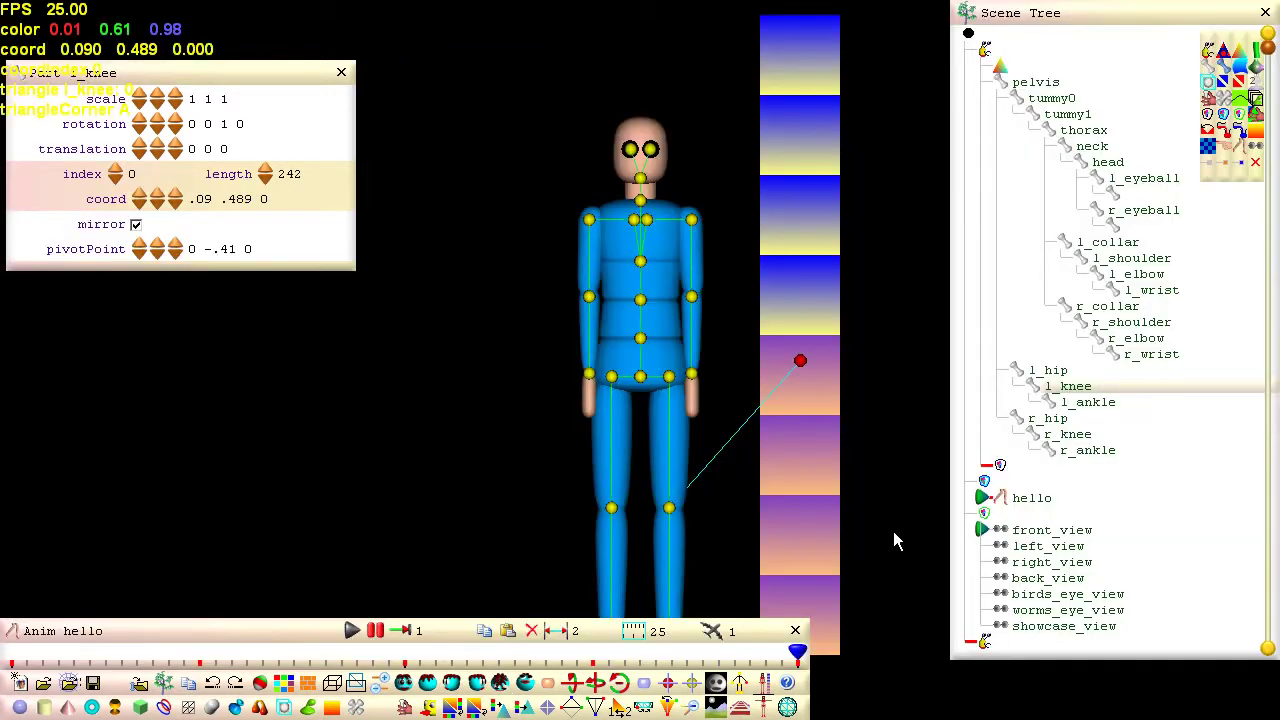
click(795, 630)
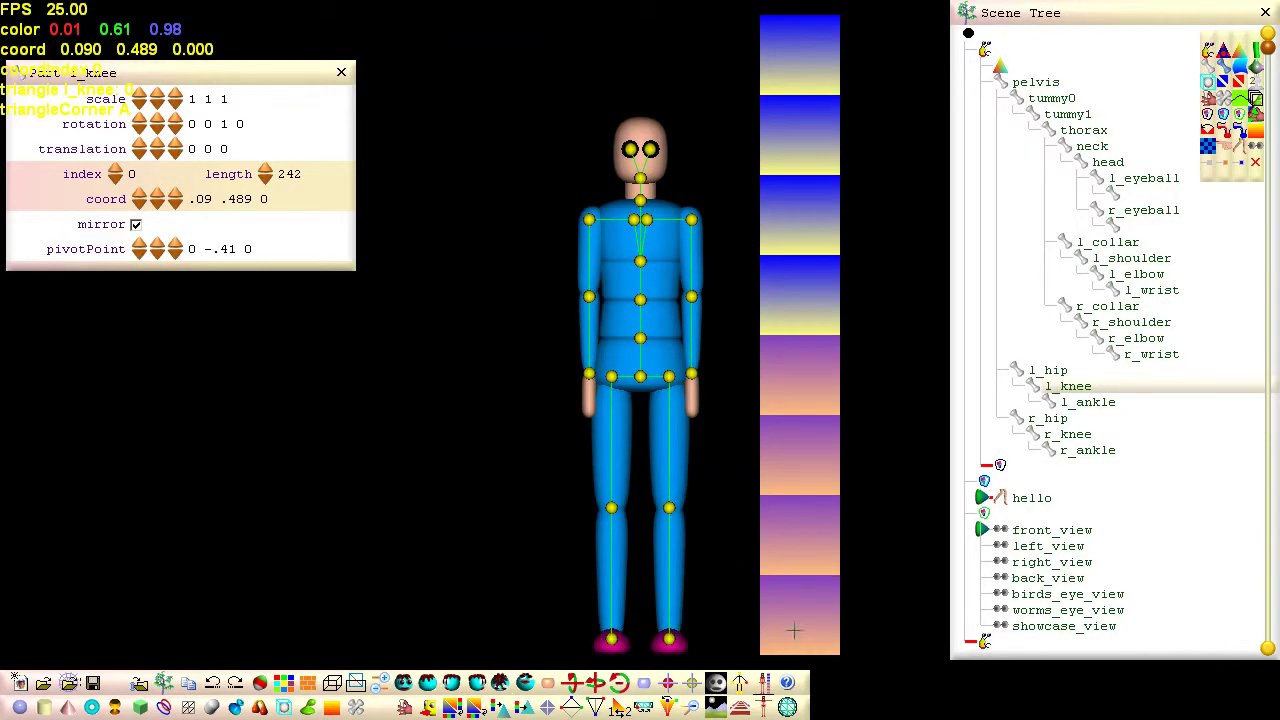
Enable autoIn on the top Seamless node and collapse its pelvis bone hierarchy
click(986, 52)
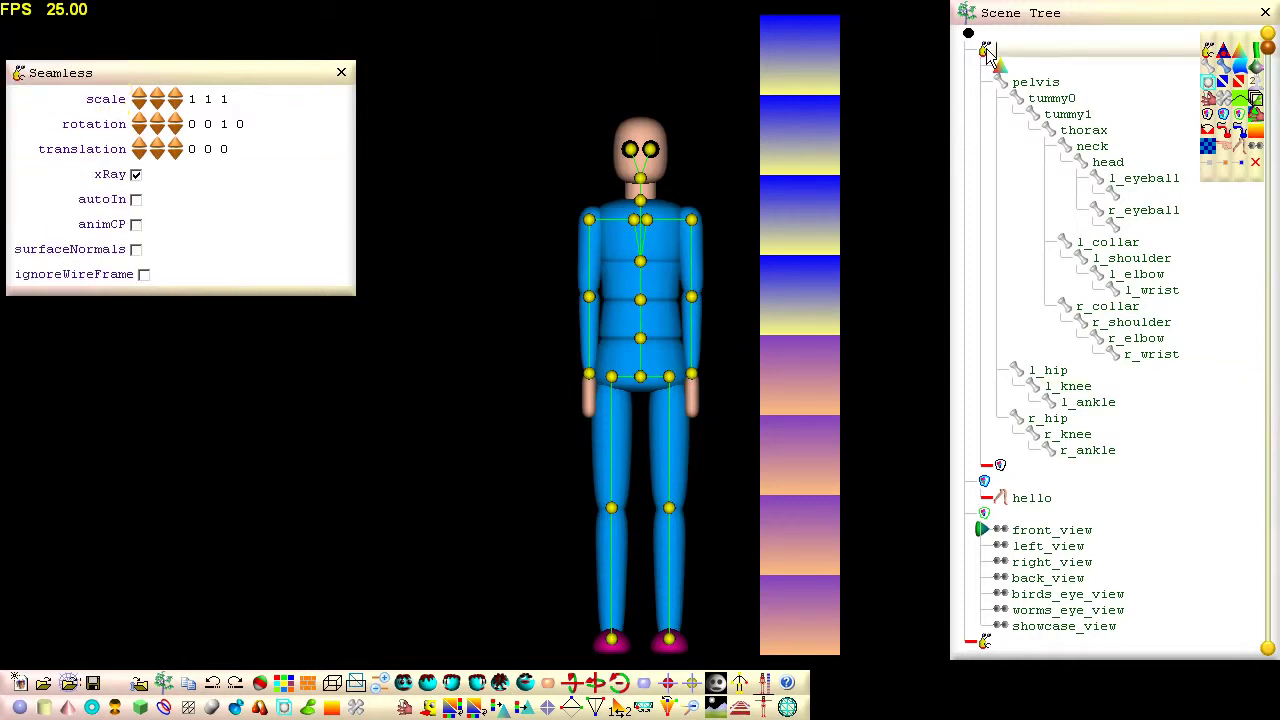
click(136, 200)
click(986, 84)
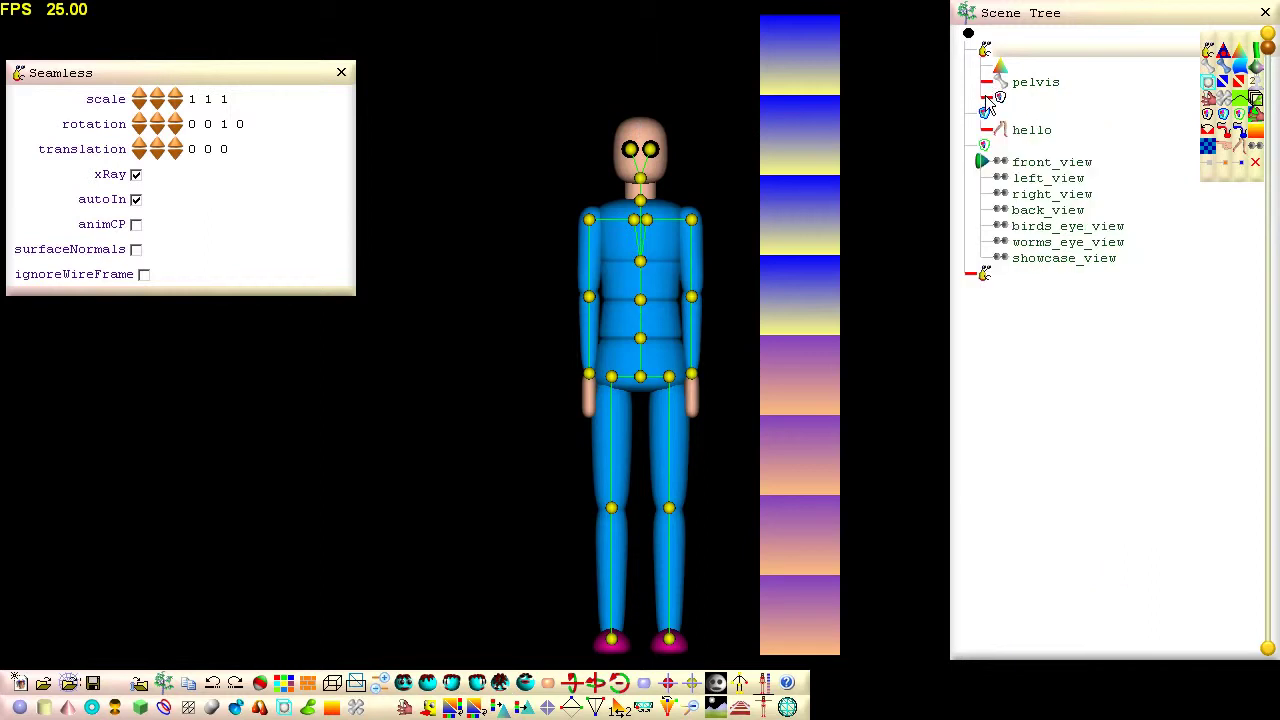
Expand the avatar's build nodes and delete the four torso lathes: pelvis, tummy0, tummy1 and thorax
click(988, 104)
click(1018, 114)
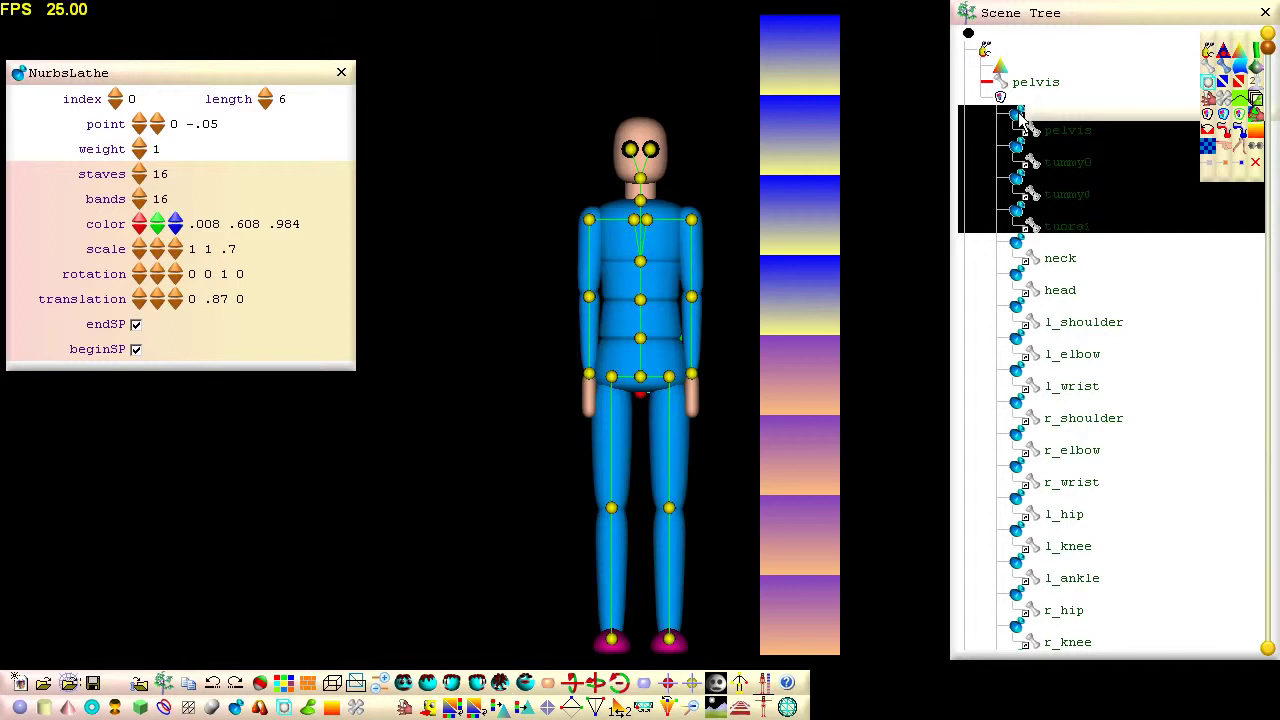
right_click(1020, 118)
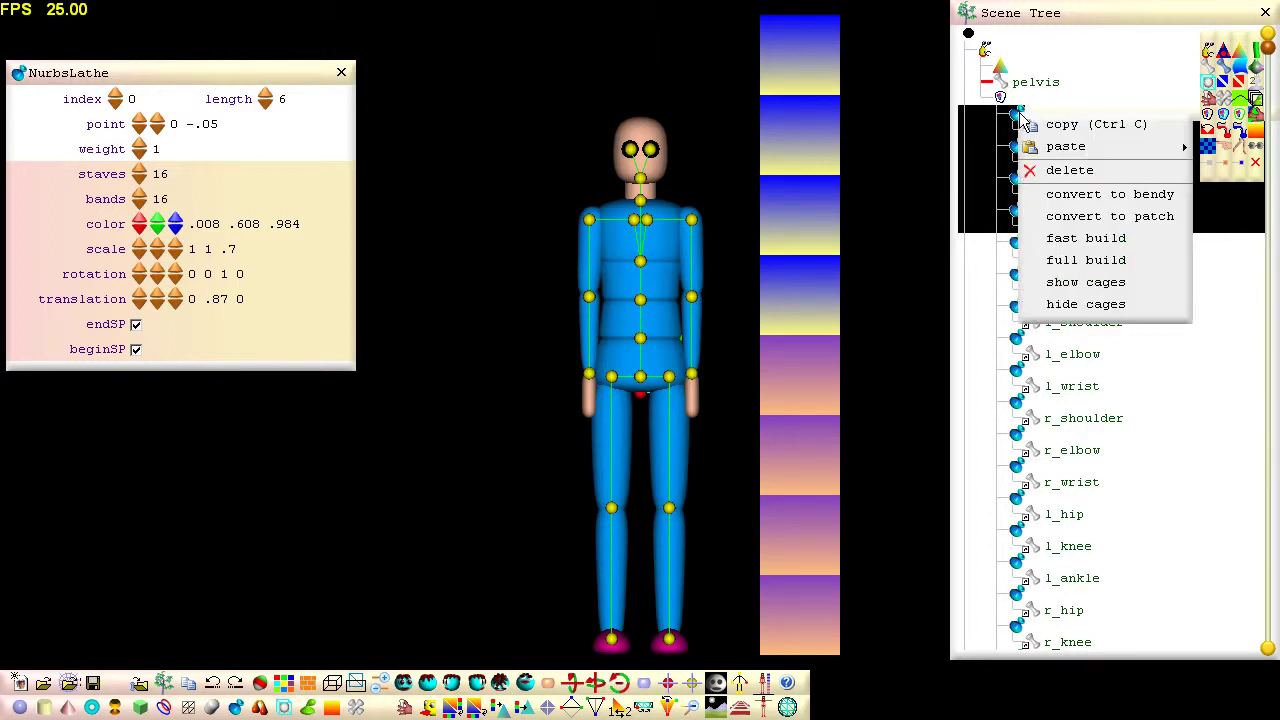
click(1107, 176)
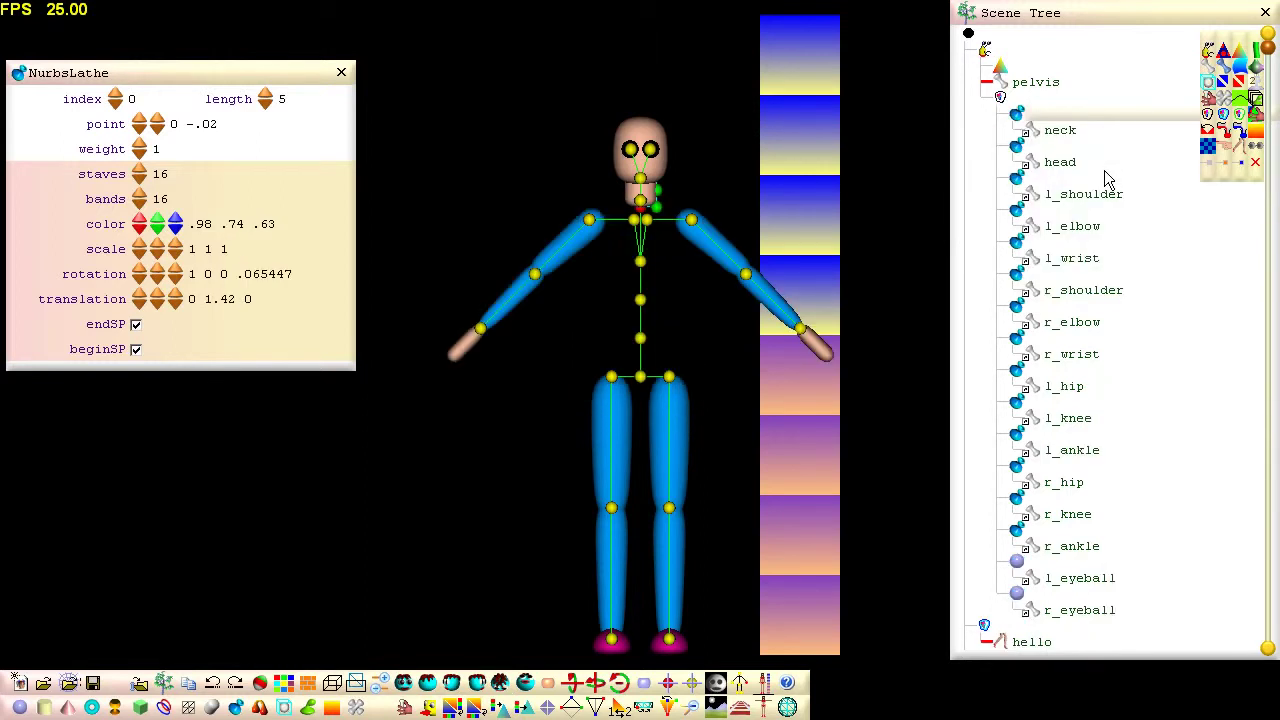
Delete the shoulder and elbow lathes of both arms, keeping the wrist lathes
click(1020, 180)
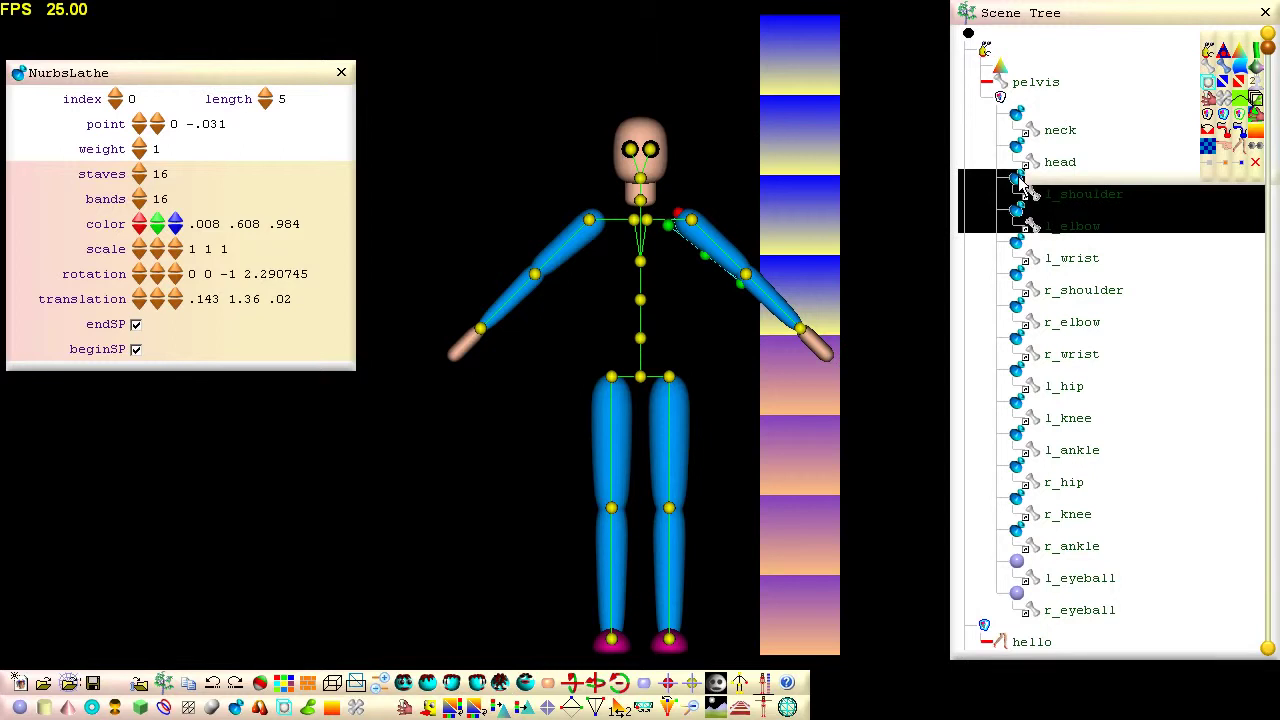
right_click(1020, 180)
click(1106, 238)
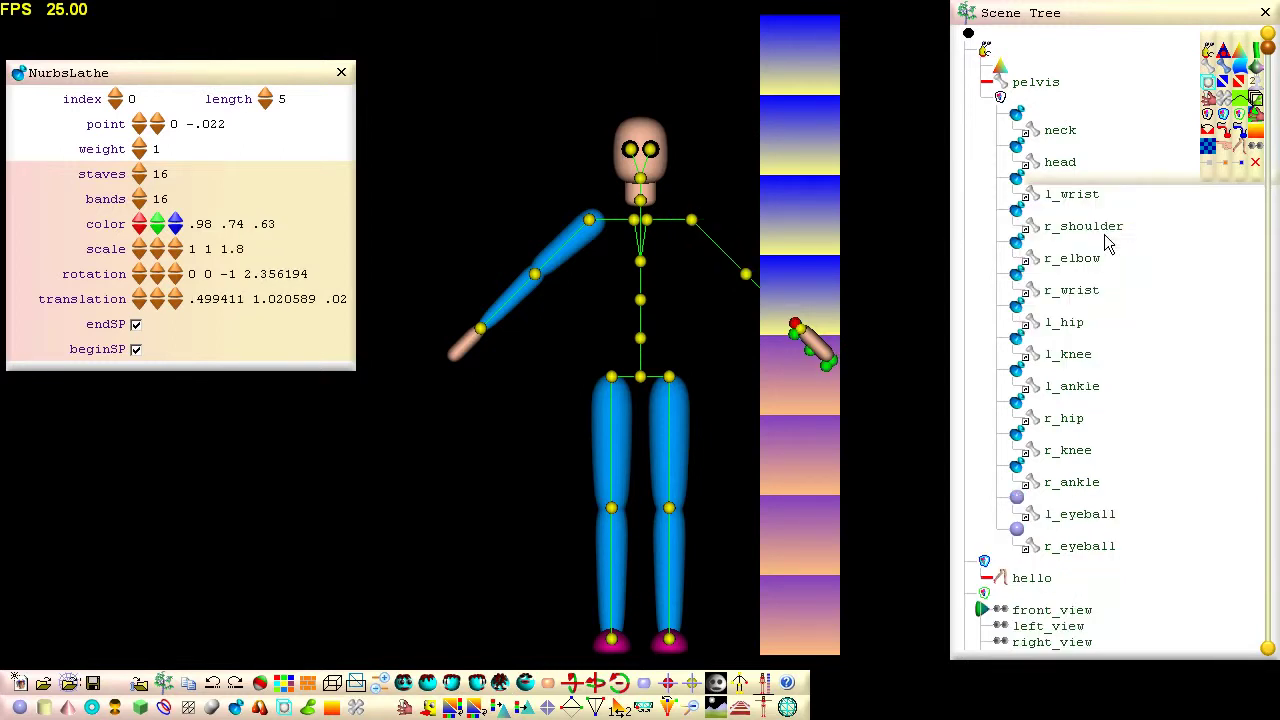
click(1019, 210)
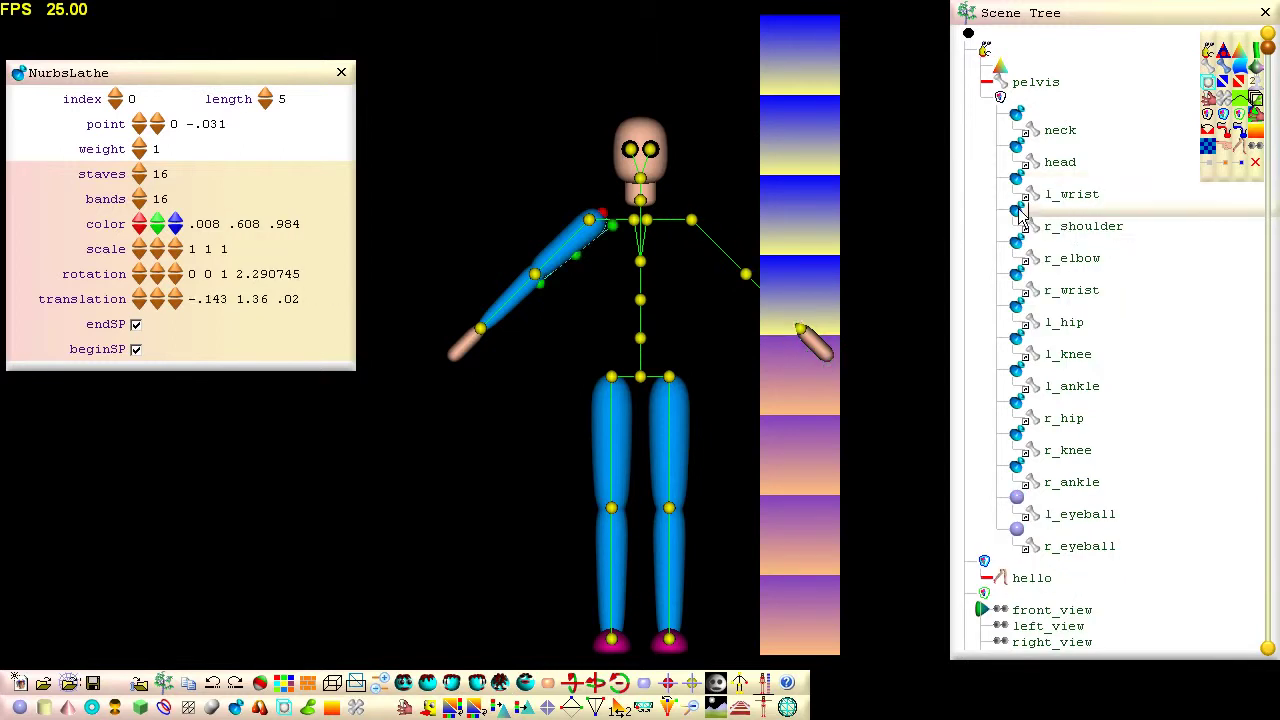
right_click(1019, 213)
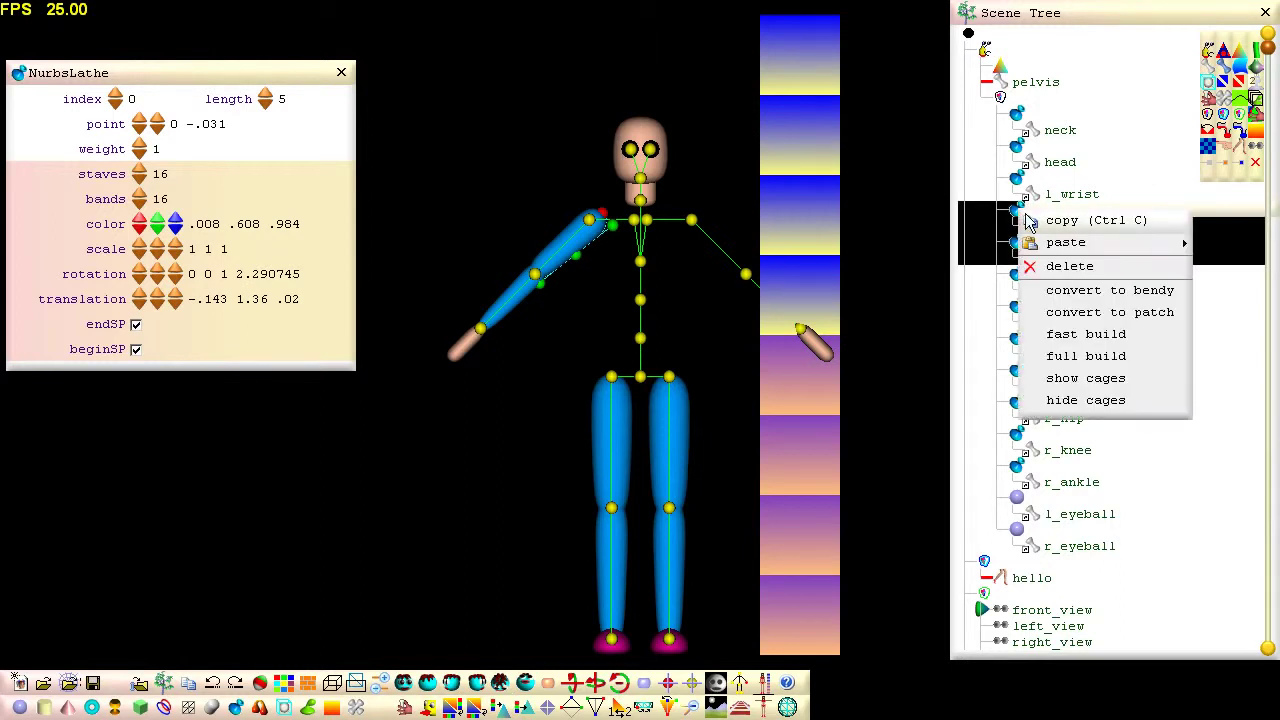
click(1106, 268)
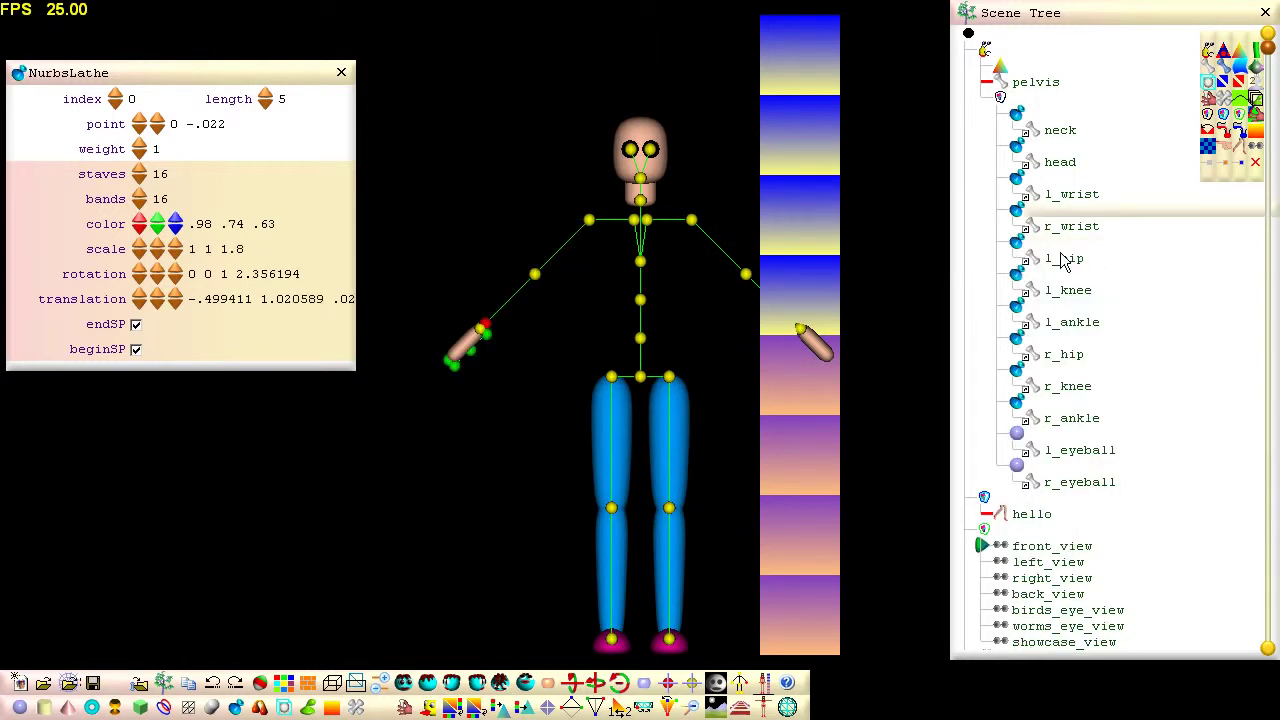
Delete the hip and knee lathes of both legs, keeping the ankle lathes
click(1019, 245)
key(shift+Down)
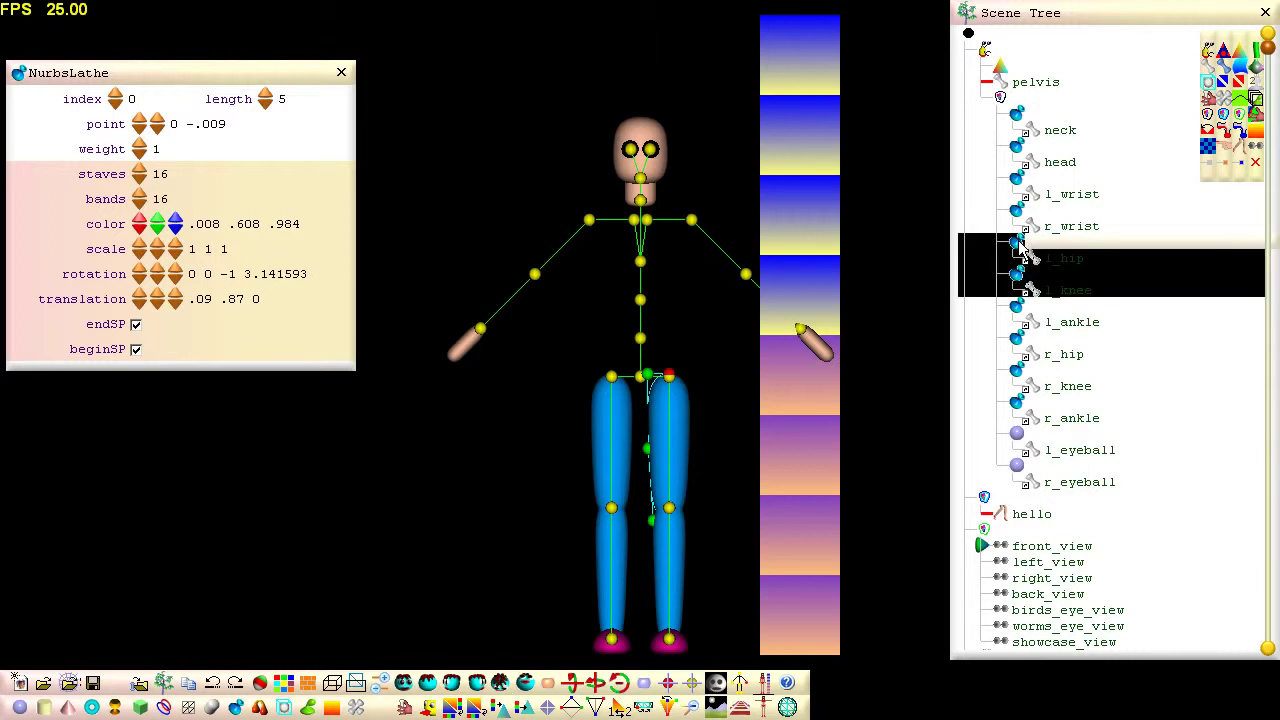
right_click(1022, 248)
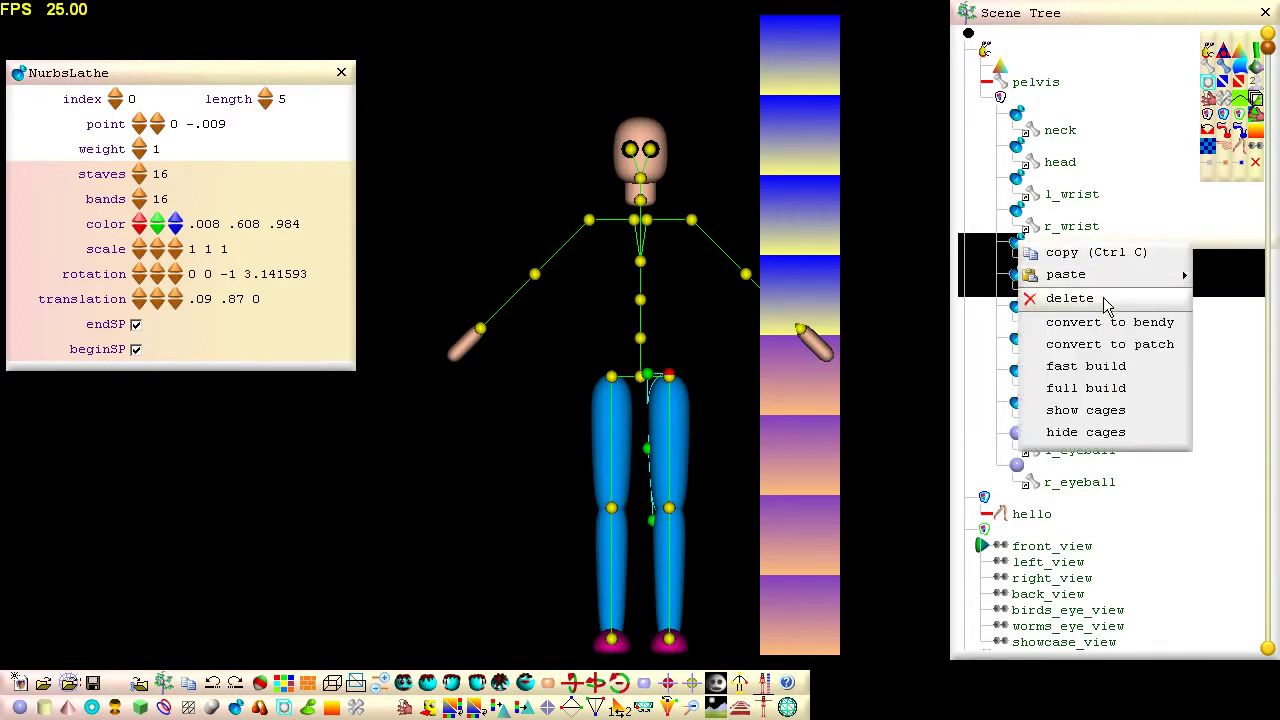
click(1106, 298)
click(1019, 277)
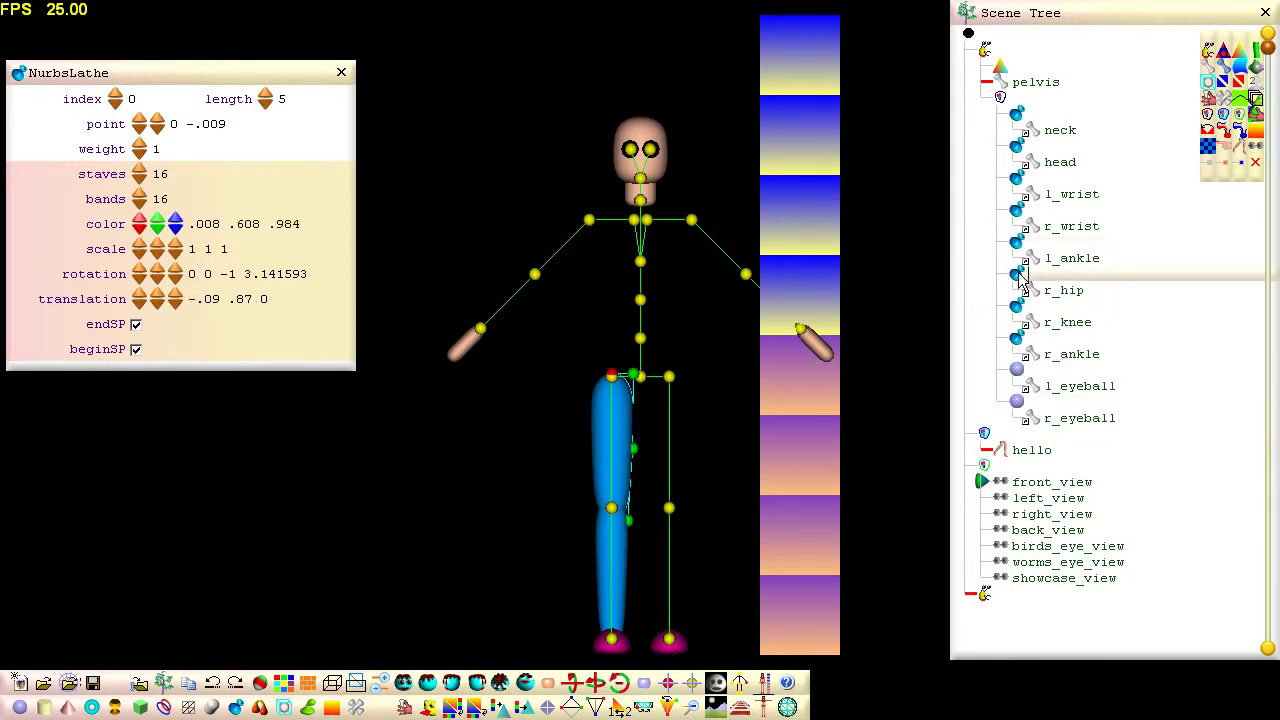
click(1020, 280)
right_click(1021, 278)
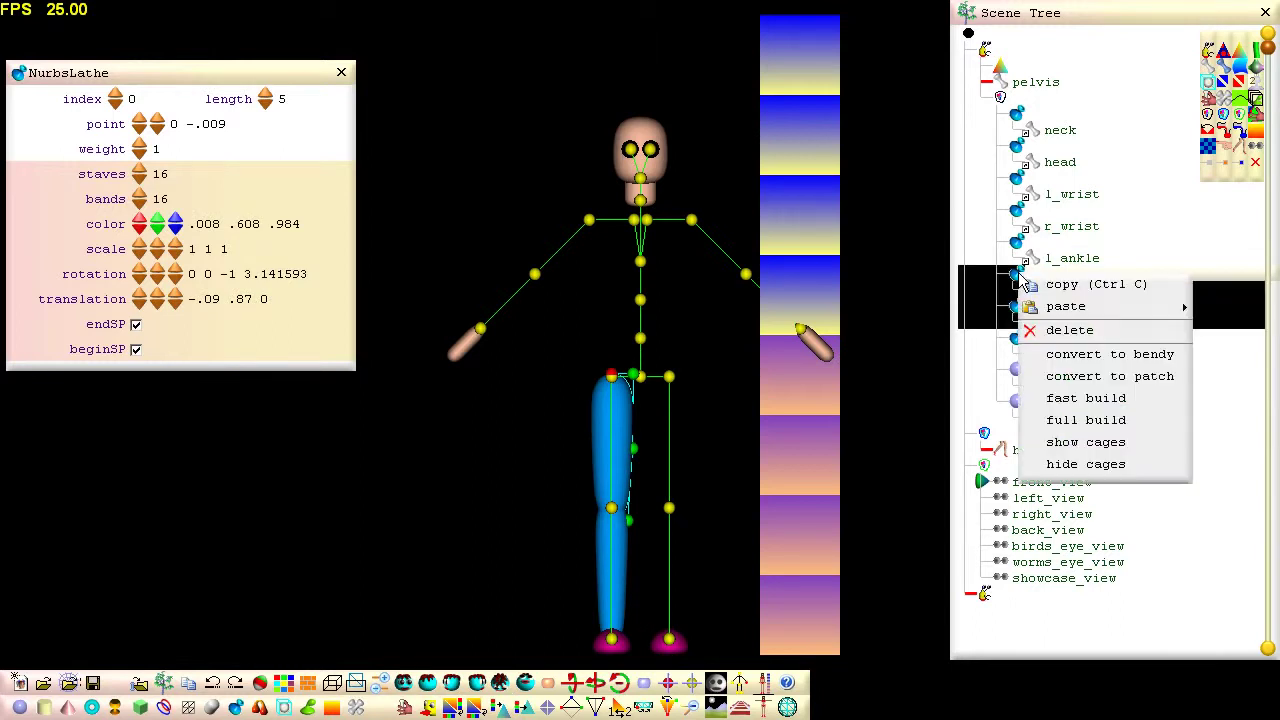
click(1070, 330)
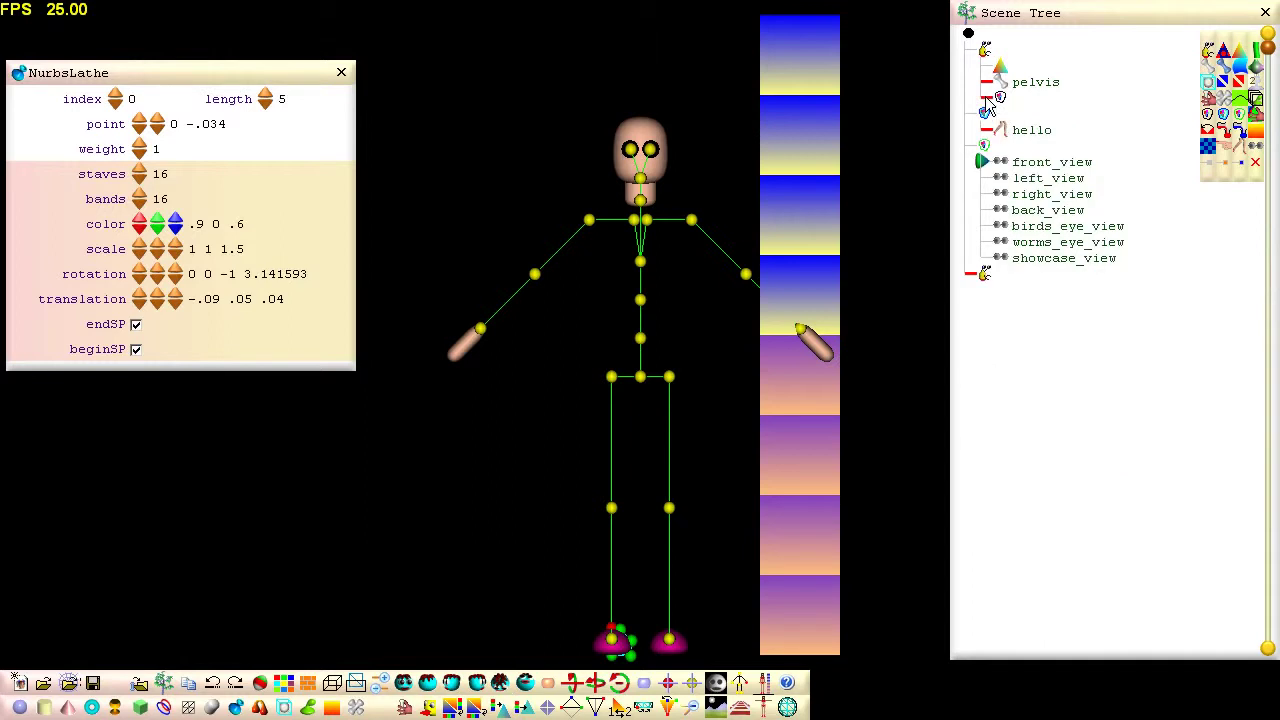
Import the build nodes from trousers.smls into the avatar's Seamless node
right_click(988, 52)
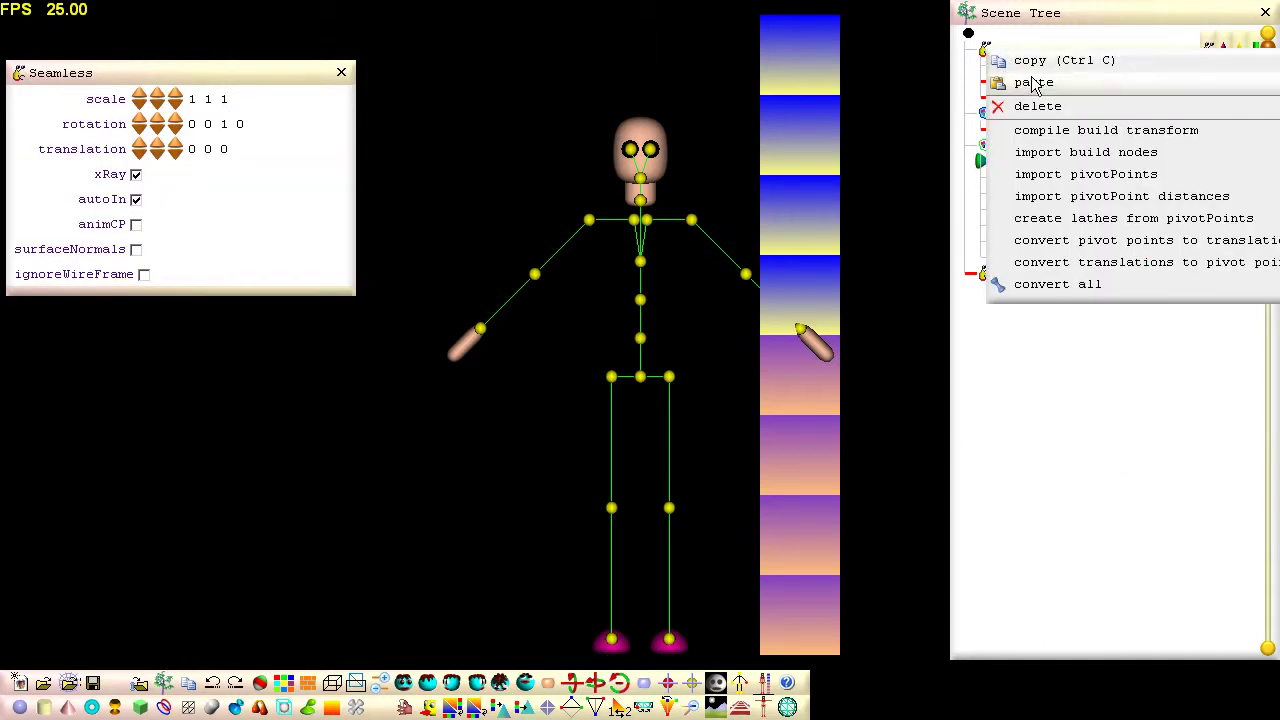
click(1152, 152)
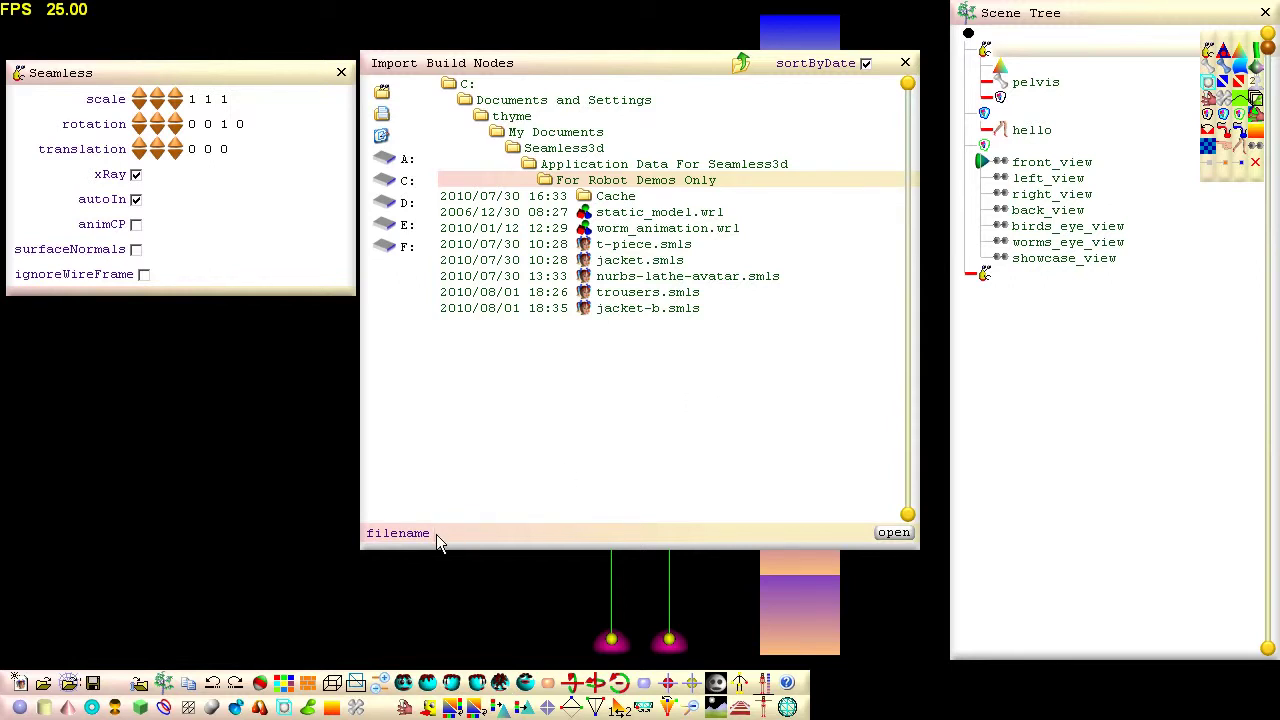
text(trousers.smls)
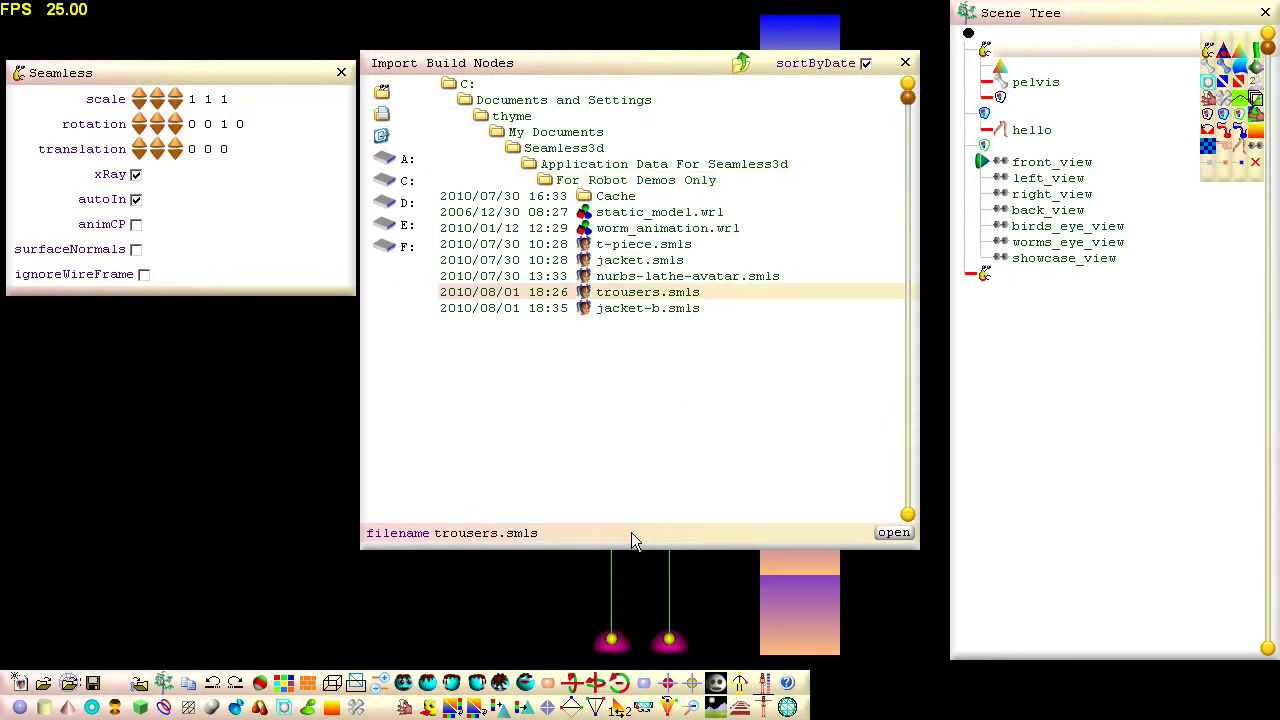
click(893, 532)
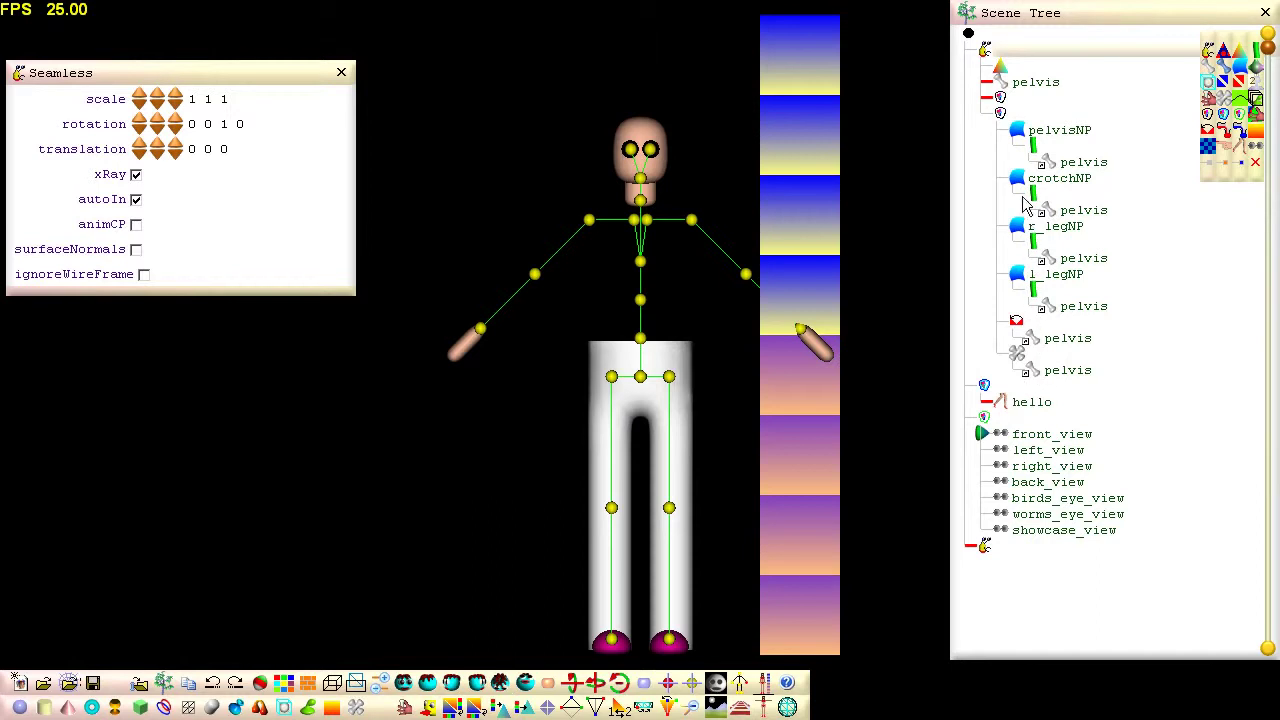
Select all control points of the trousers patches and narrow them sideways to a scale of about 0.93
click(1020, 138)
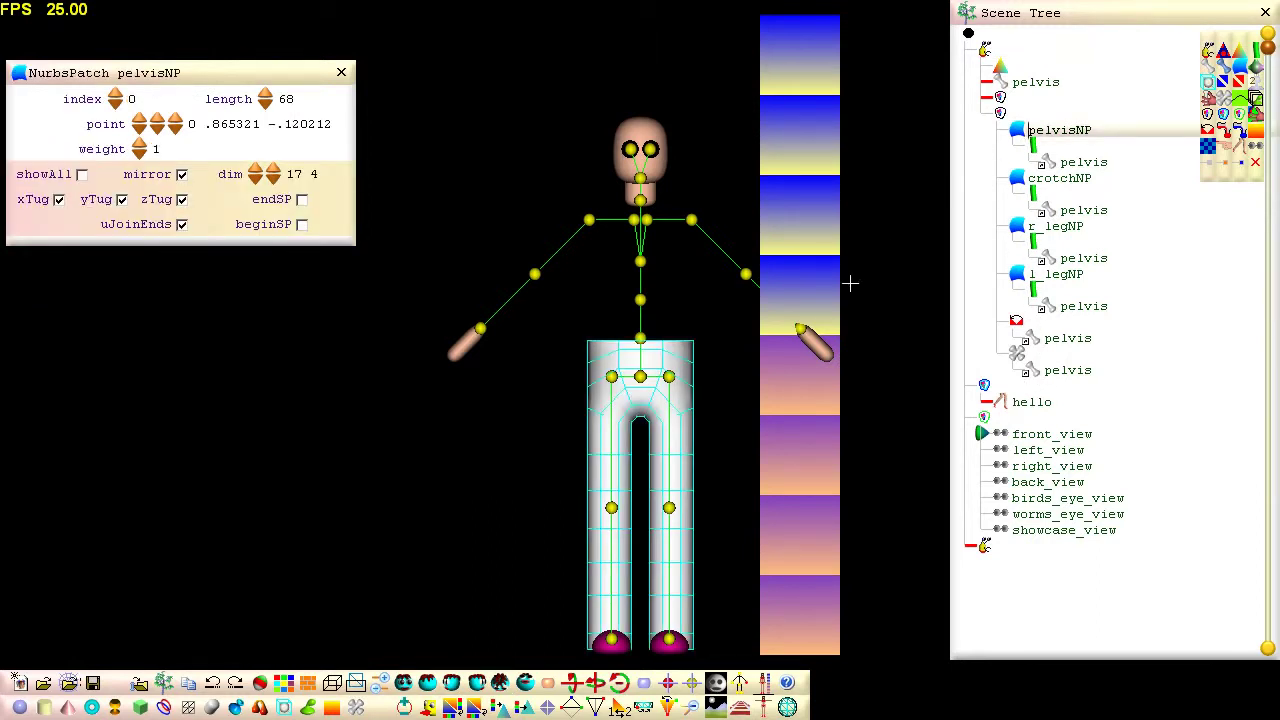
middle_drag(715, 411, 718, 273)
scroll(720, 273, up, 5)
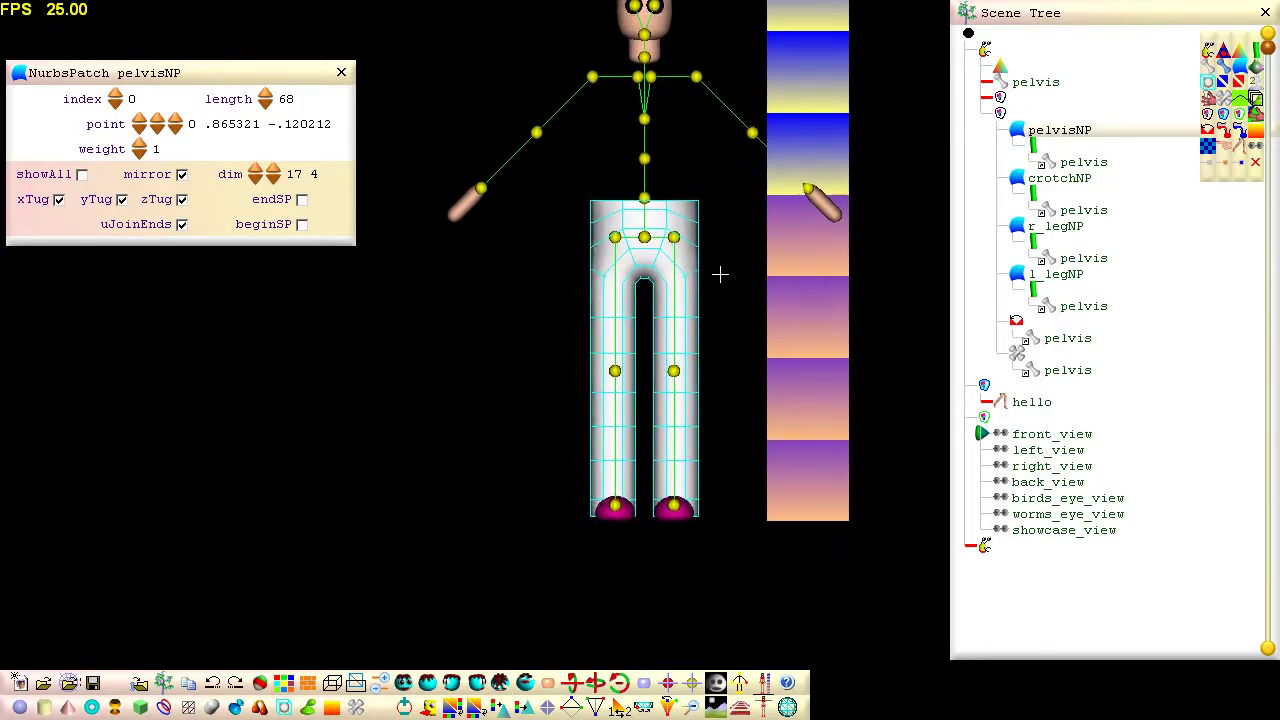
scroll(720, 274, up, 1)
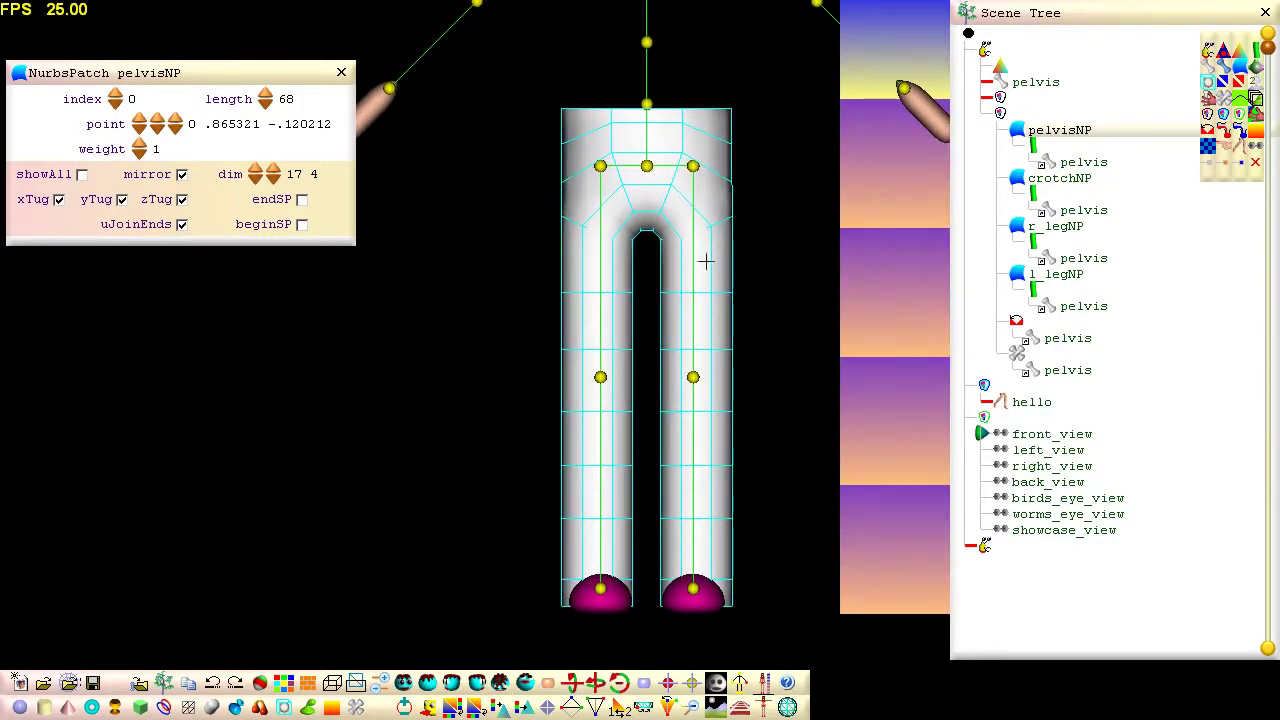
drag(499, 72, 772, 621)
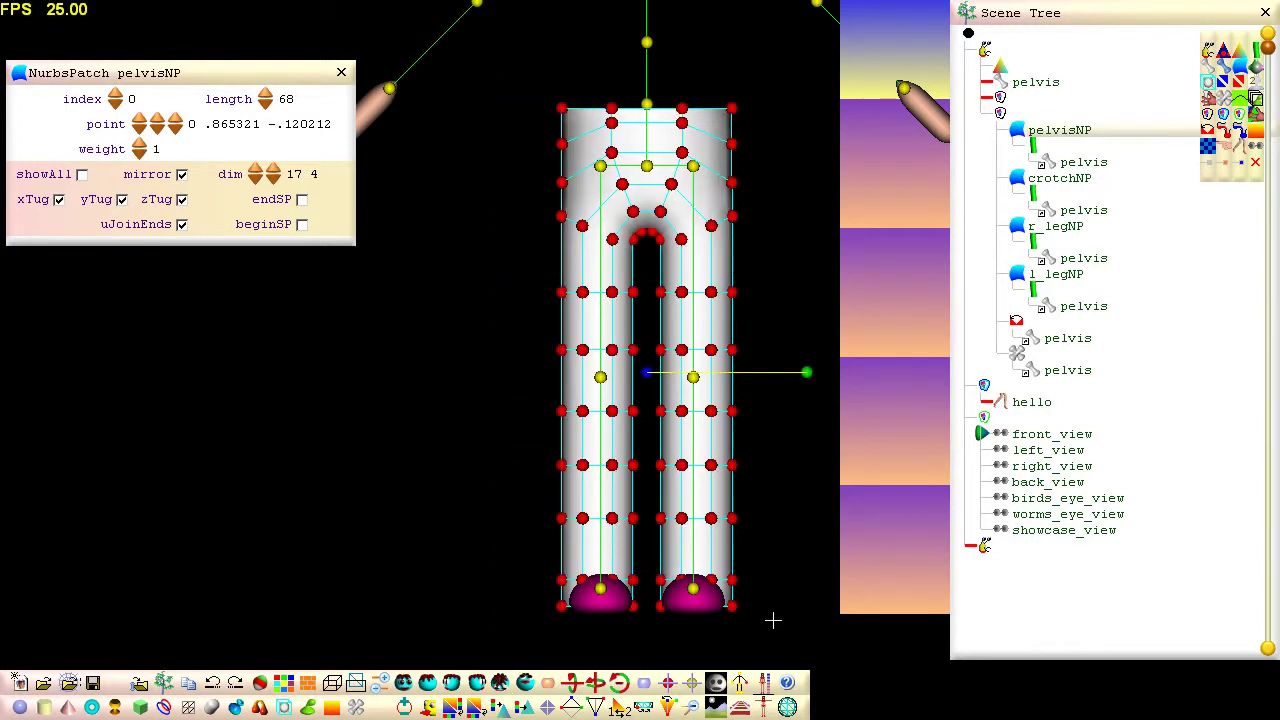
drag(806, 372, 890, 372)
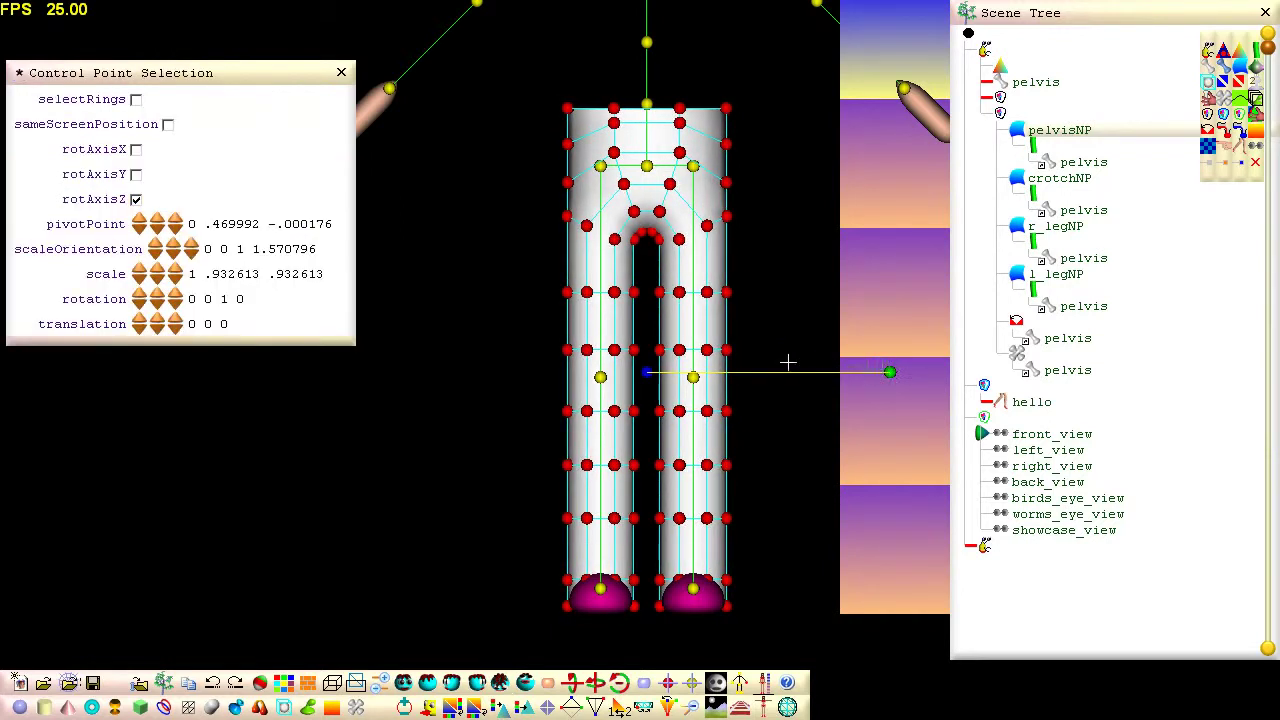
Raise all the trousers' control points by setting their Y translation to .05
click(158, 320)
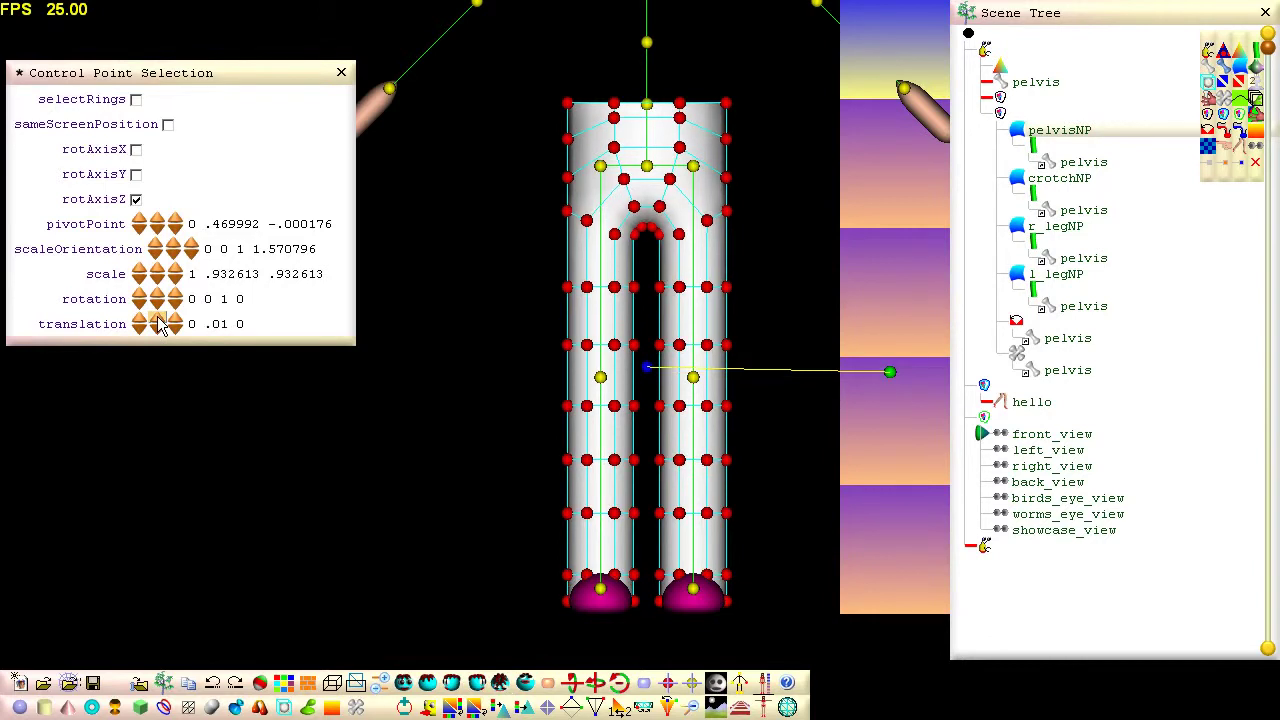
click(158, 320)
click(158, 320)
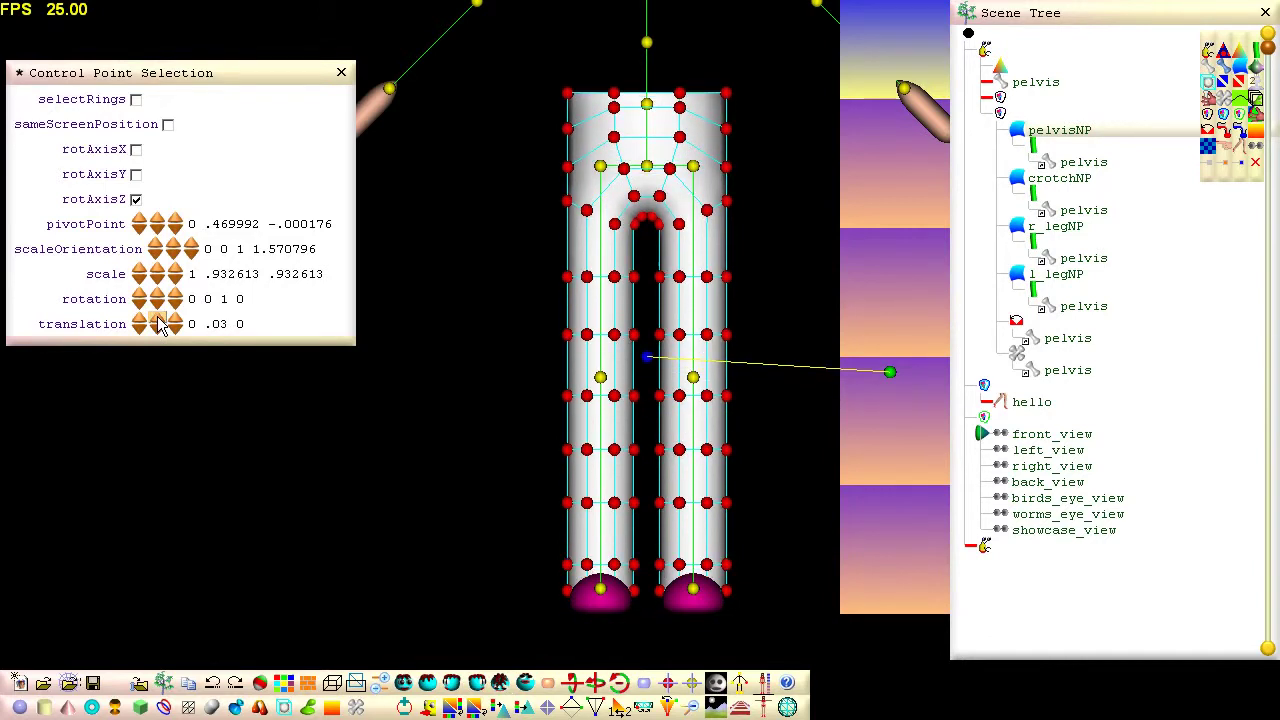
click(158, 320)
click(158, 320)
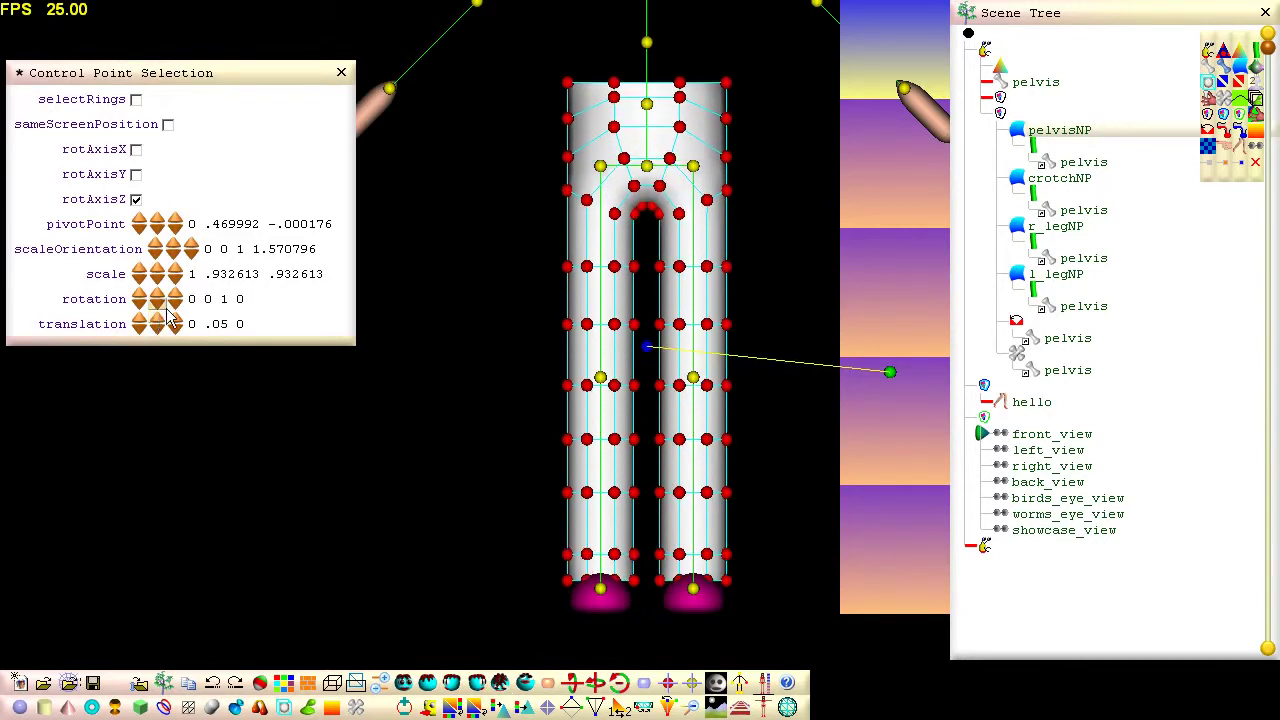
Select the trousers' waist and hip control points and squash them vertically towards the crotch to lower the waistline
drag(516, 54, 792, 199)
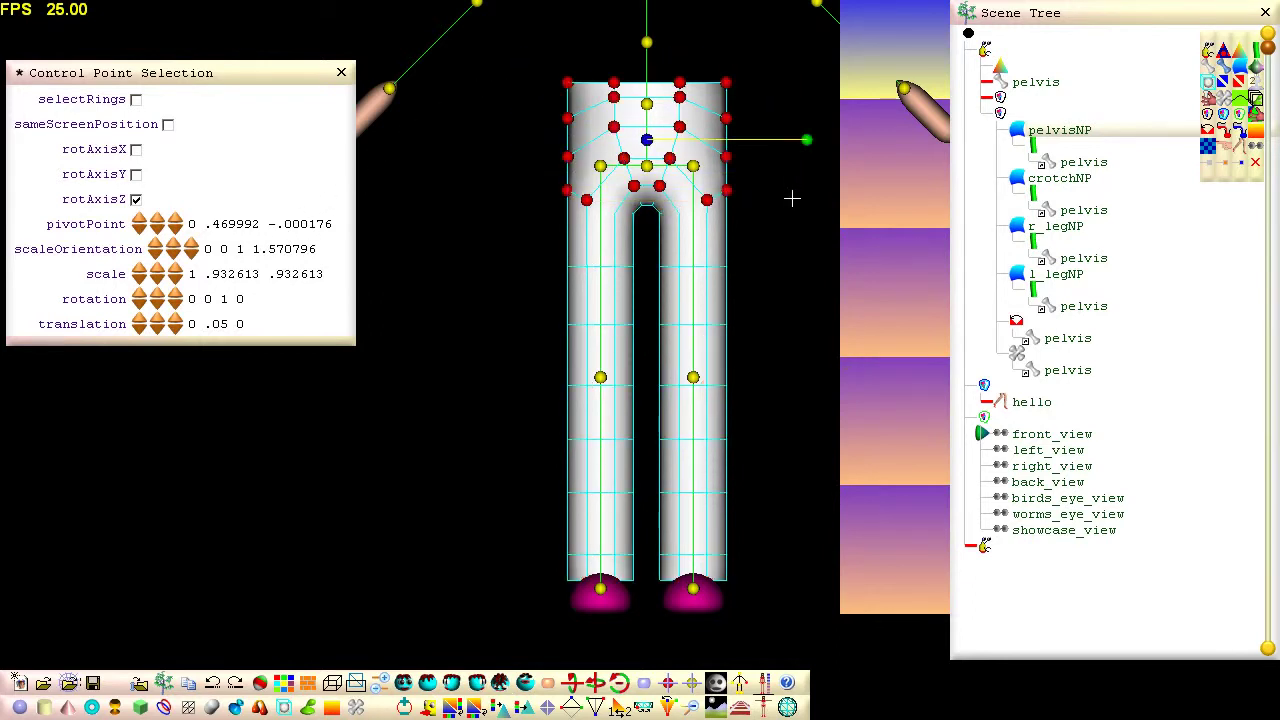
drag(647, 140, 647, 205)
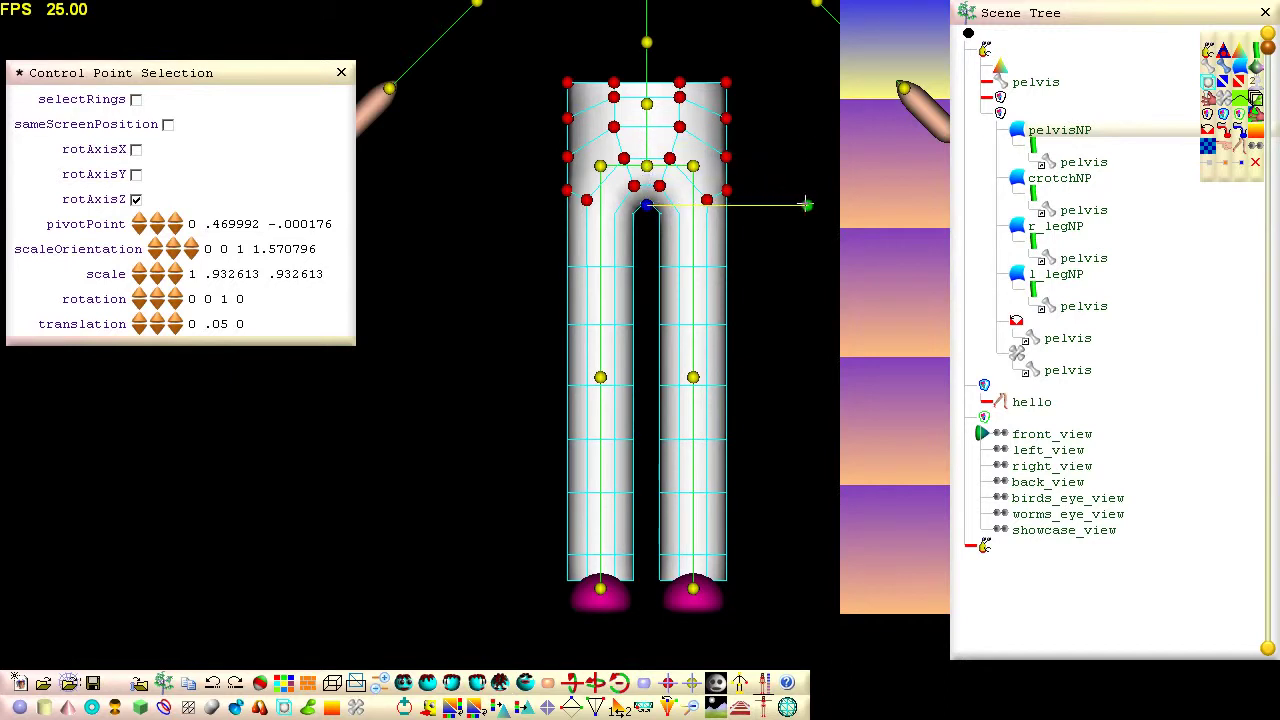
drag(806, 204, 647, 346)
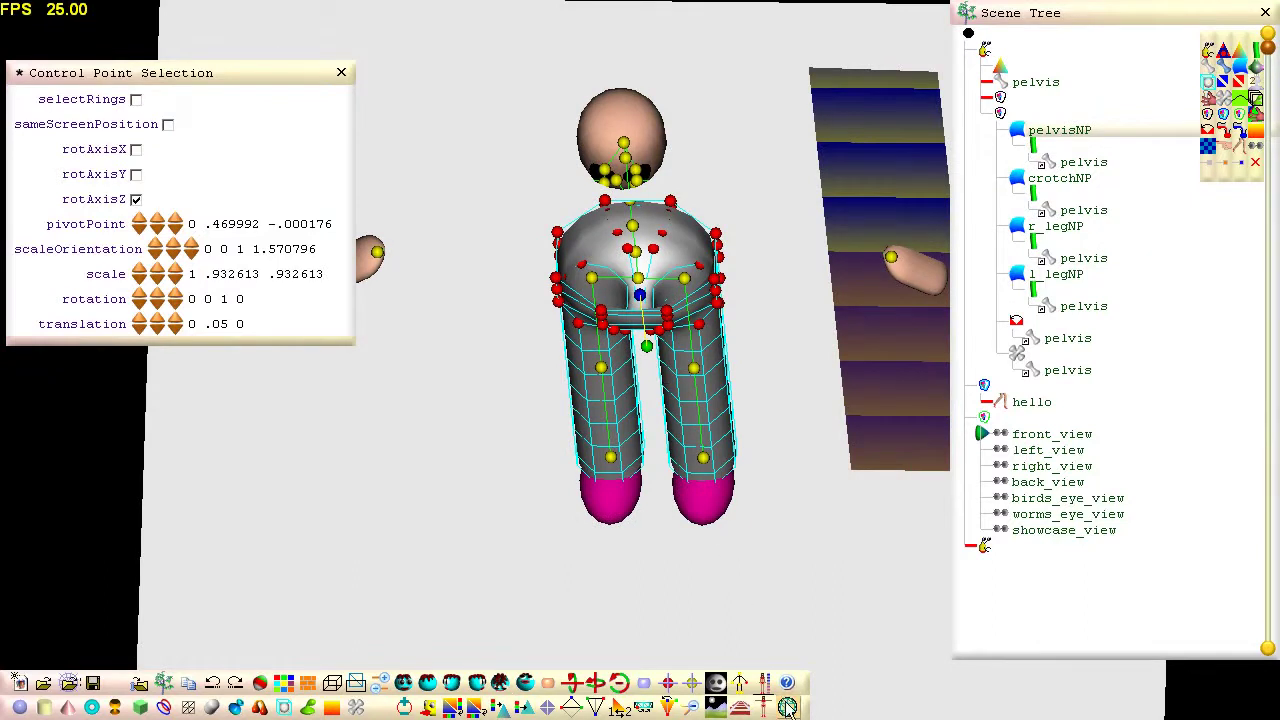
Pull the two front hem control points of the right trouser leg forward and slightly up over the foot, working in wireframe
click(787, 707)
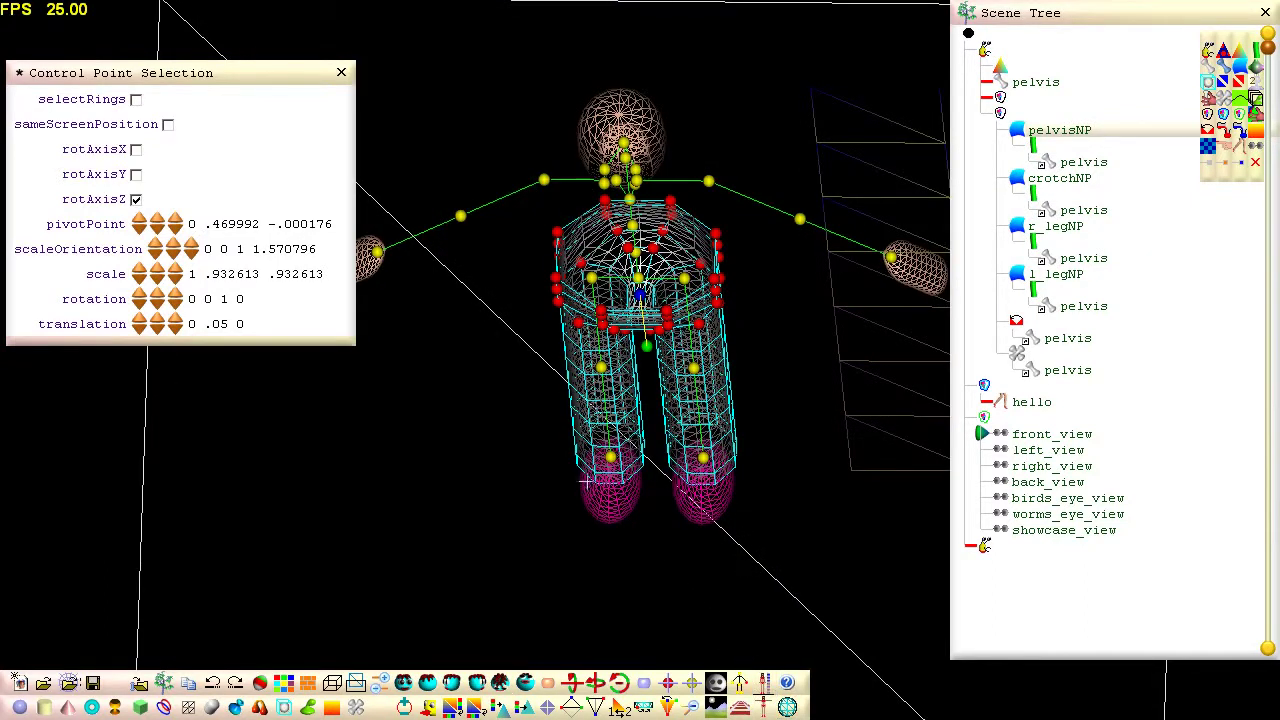
drag(584, 479, 648, 497)
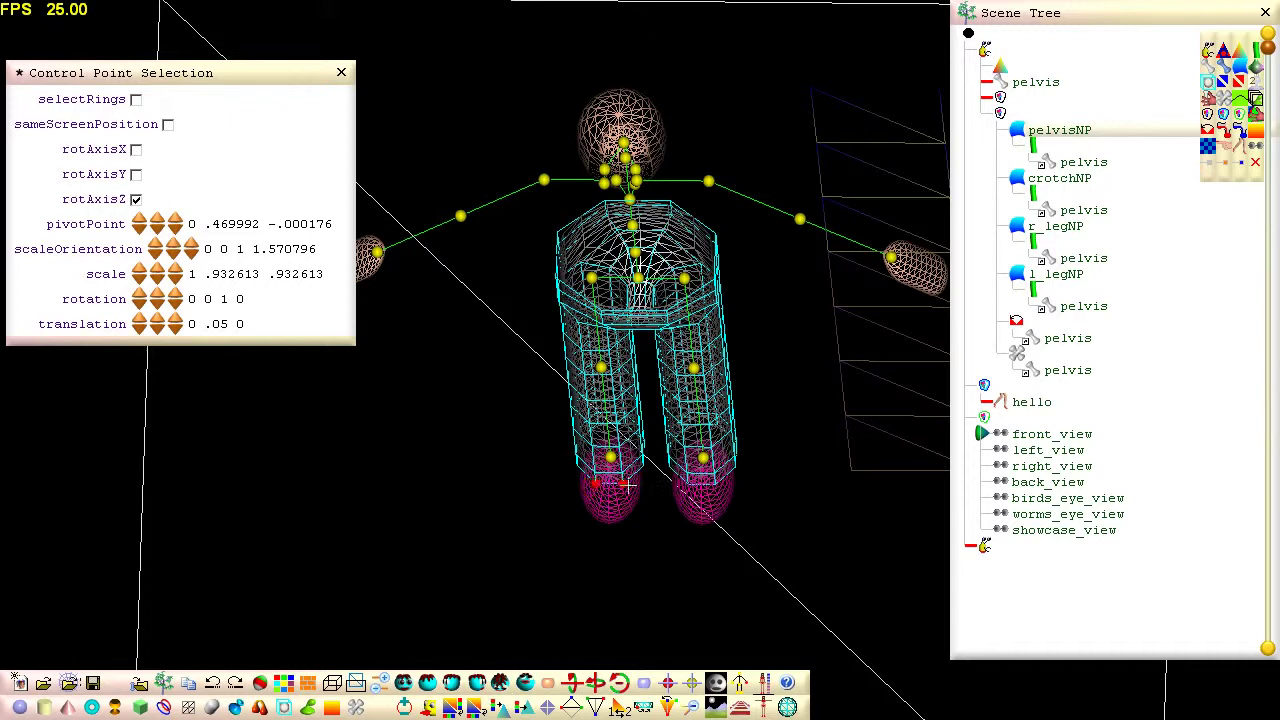
click(621, 483)
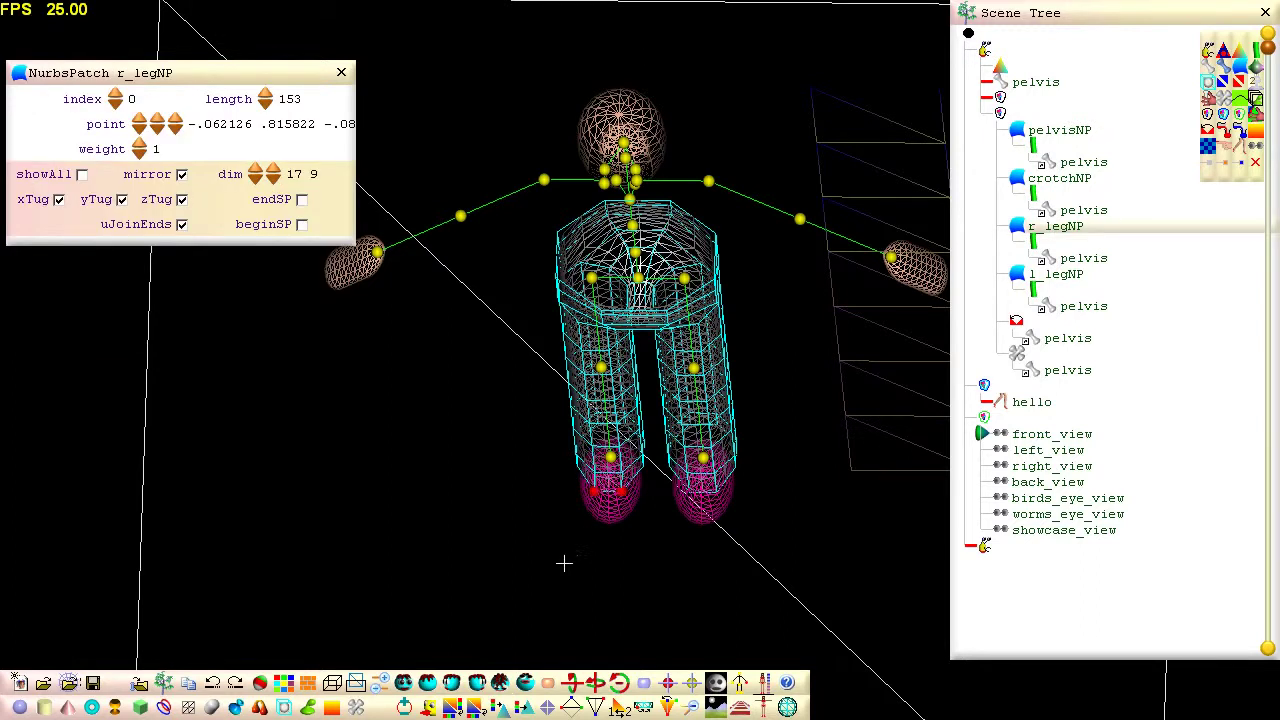
click(478, 686)
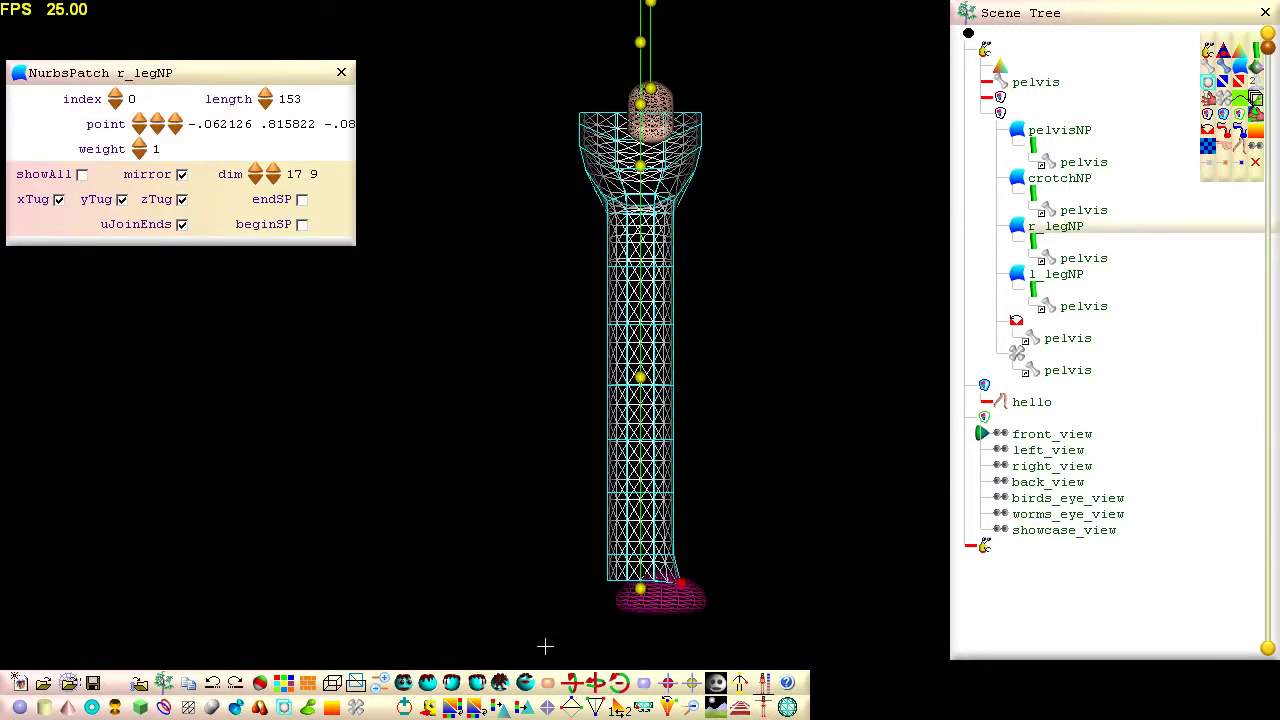
drag(680, 582, 680, 575)
click(787, 707)
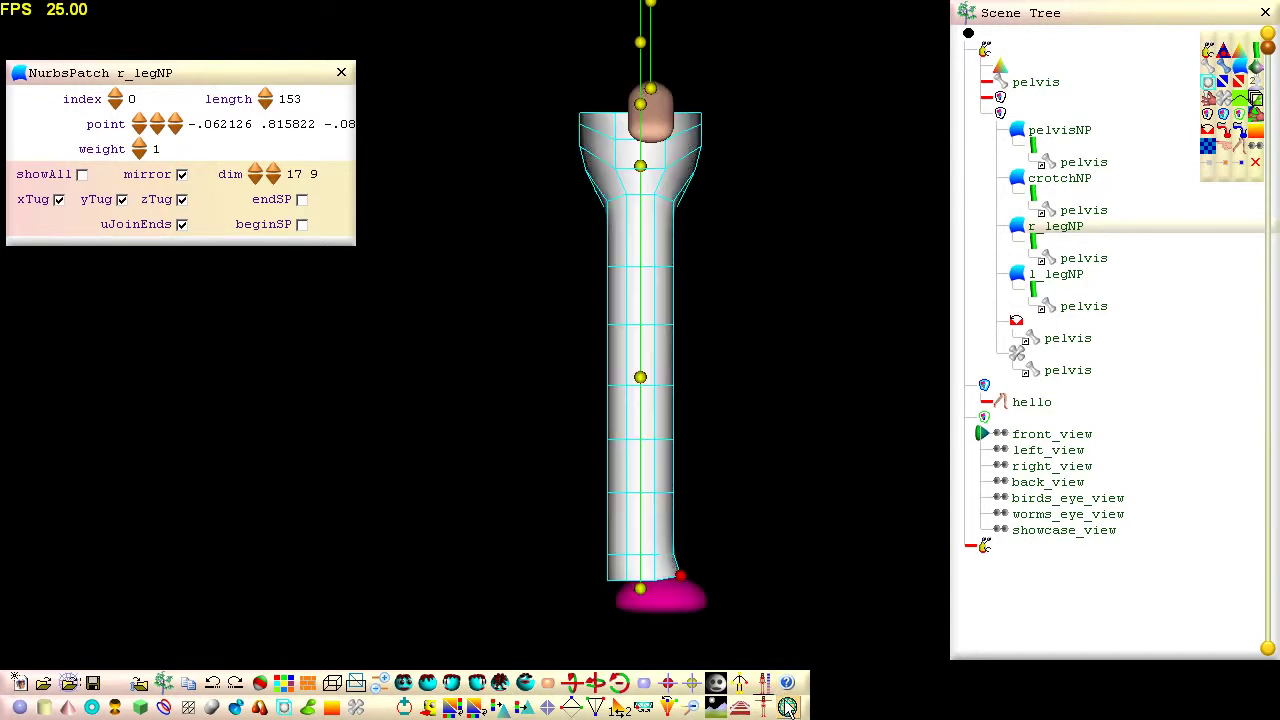
Select the four rings of control points around the right thigh and knee and set their Y translation to .02
middle_drag(640, 359, 640, 359)
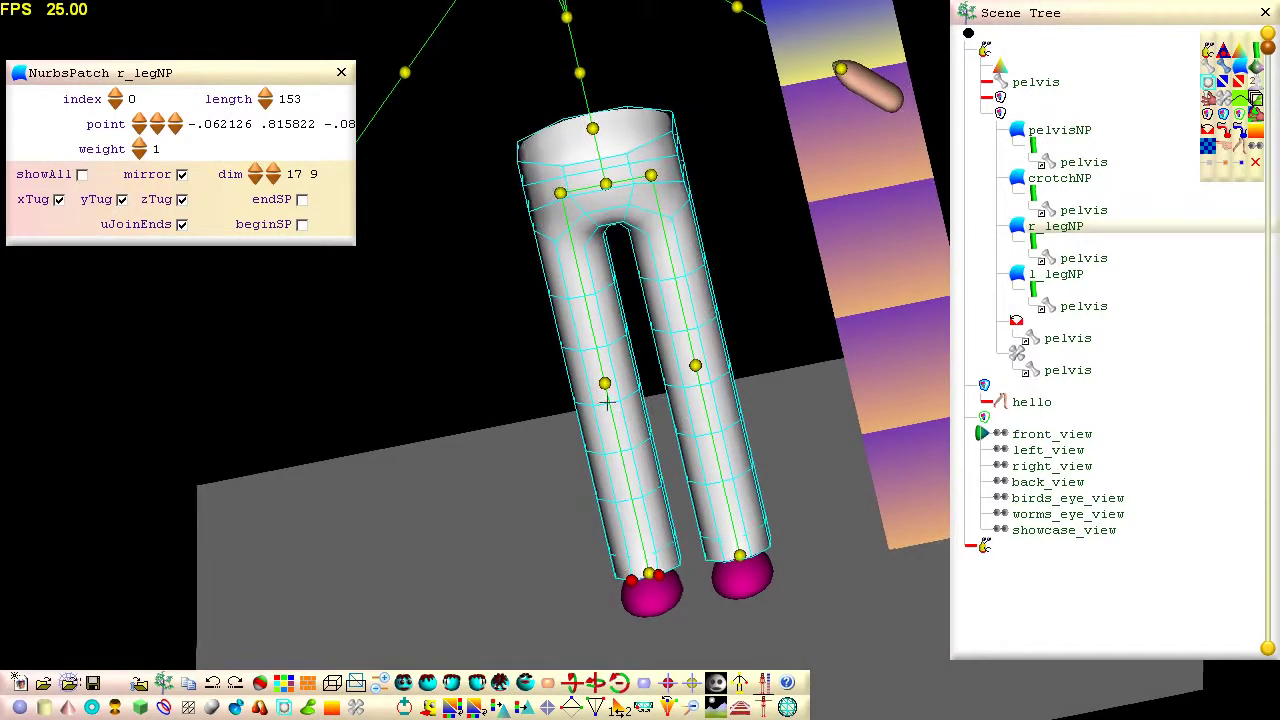
click(404, 682)
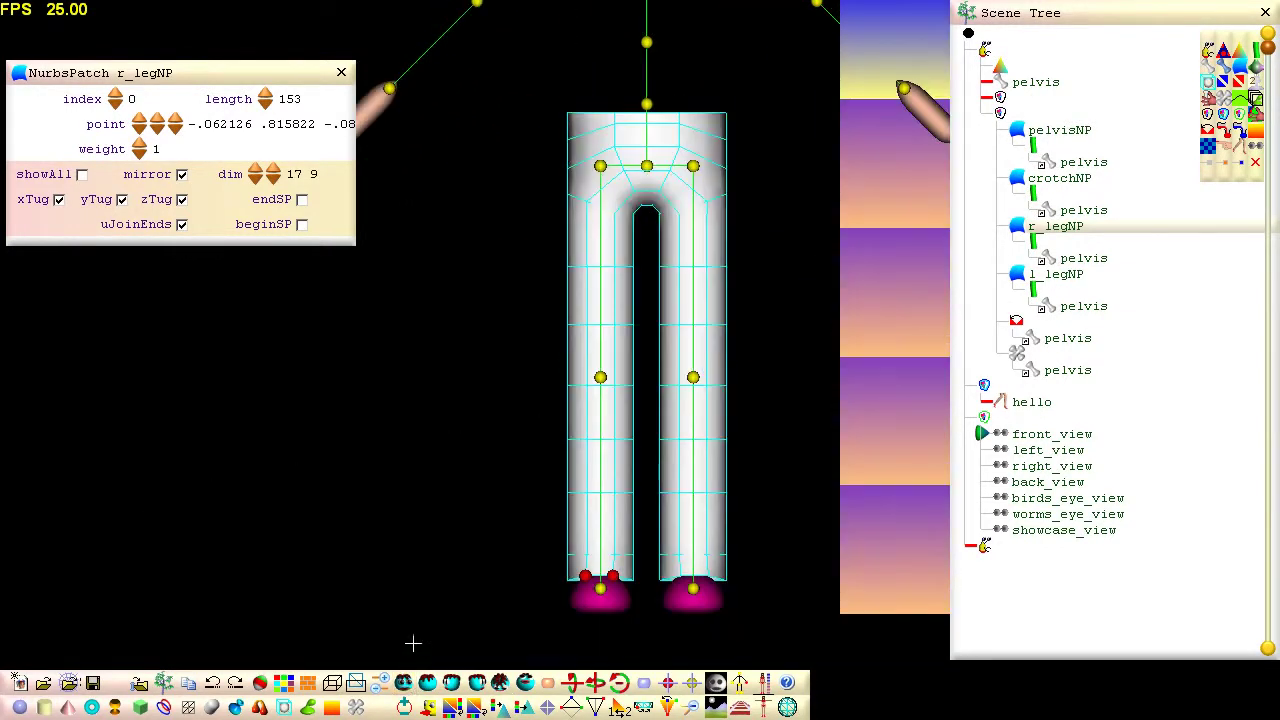
drag(532, 232, 651, 460)
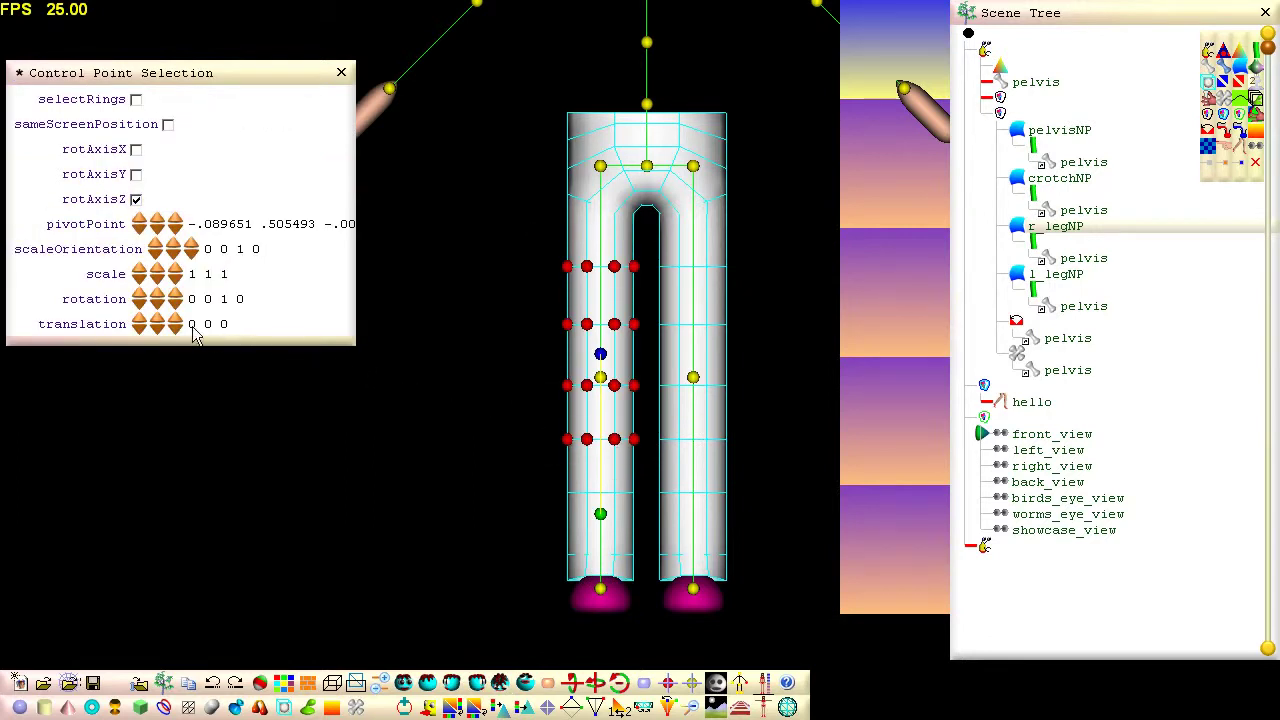
click(158, 321)
click(158, 322)
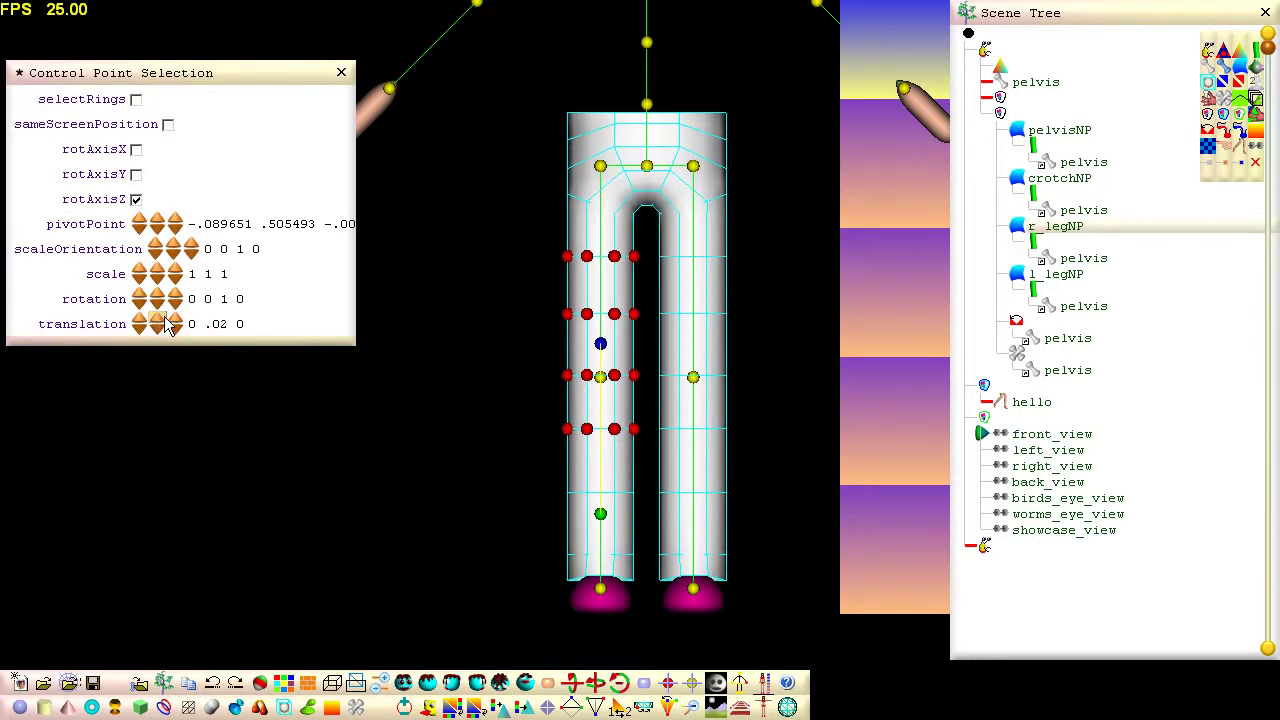
Import the build nodes from jacket-b.smls into the avatar's Seamless node
scroll(640, 359, down, 8)
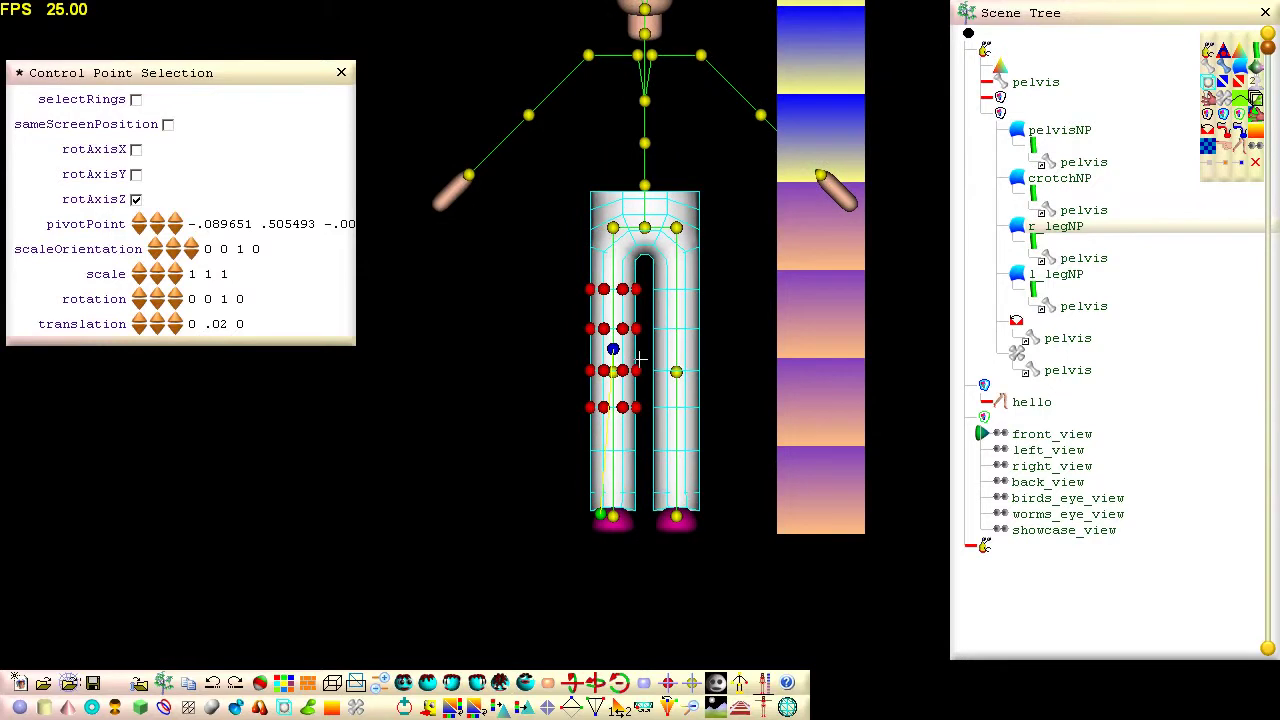
middle_drag(640, 359, 654, 457)
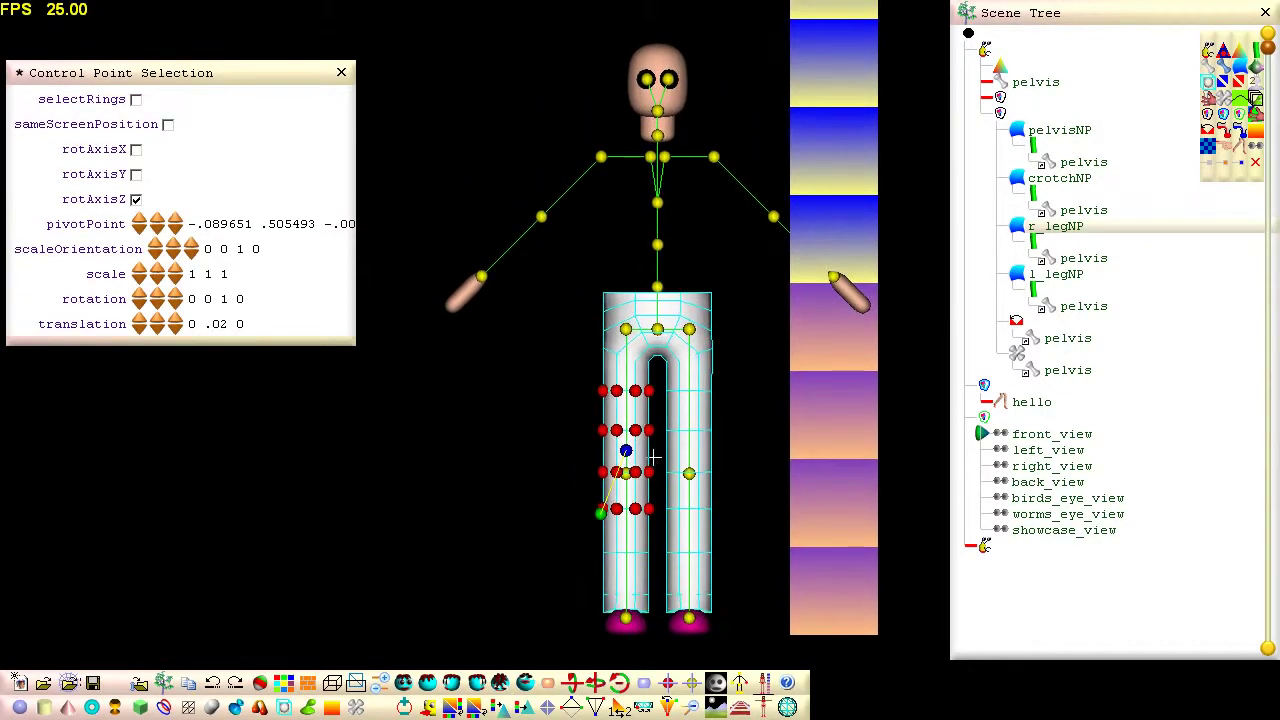
right_click(987, 50)
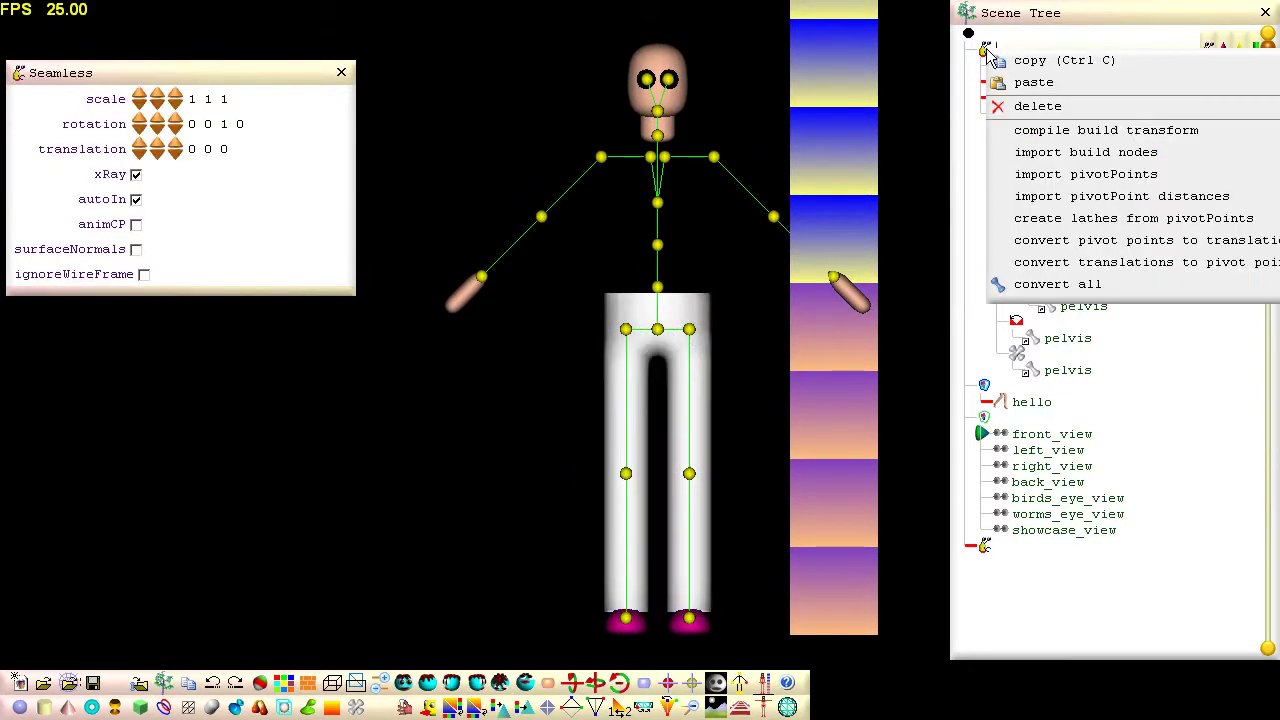
click(1150, 152)
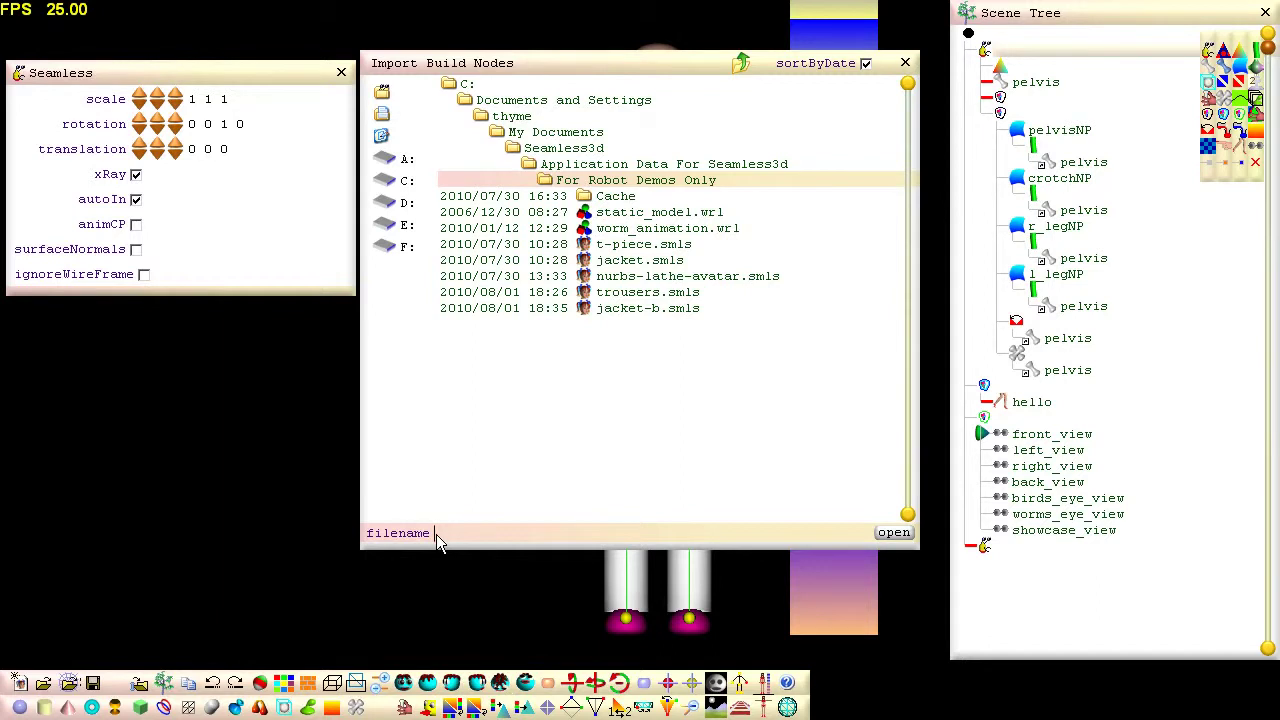
text(jacket-b.smls)
click(893, 533)
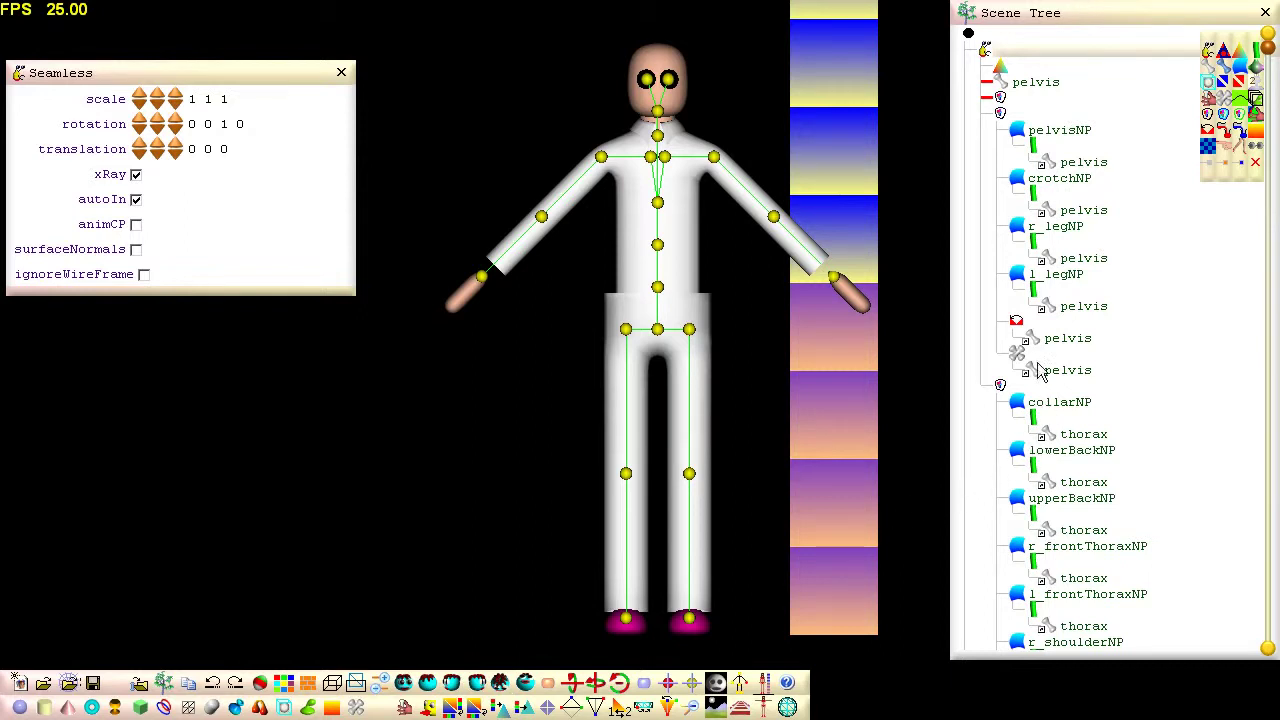
Hide the control meshes of the trousers patches pelvisNP, crotchNP, r_legNP and l_legNP
click(988, 86)
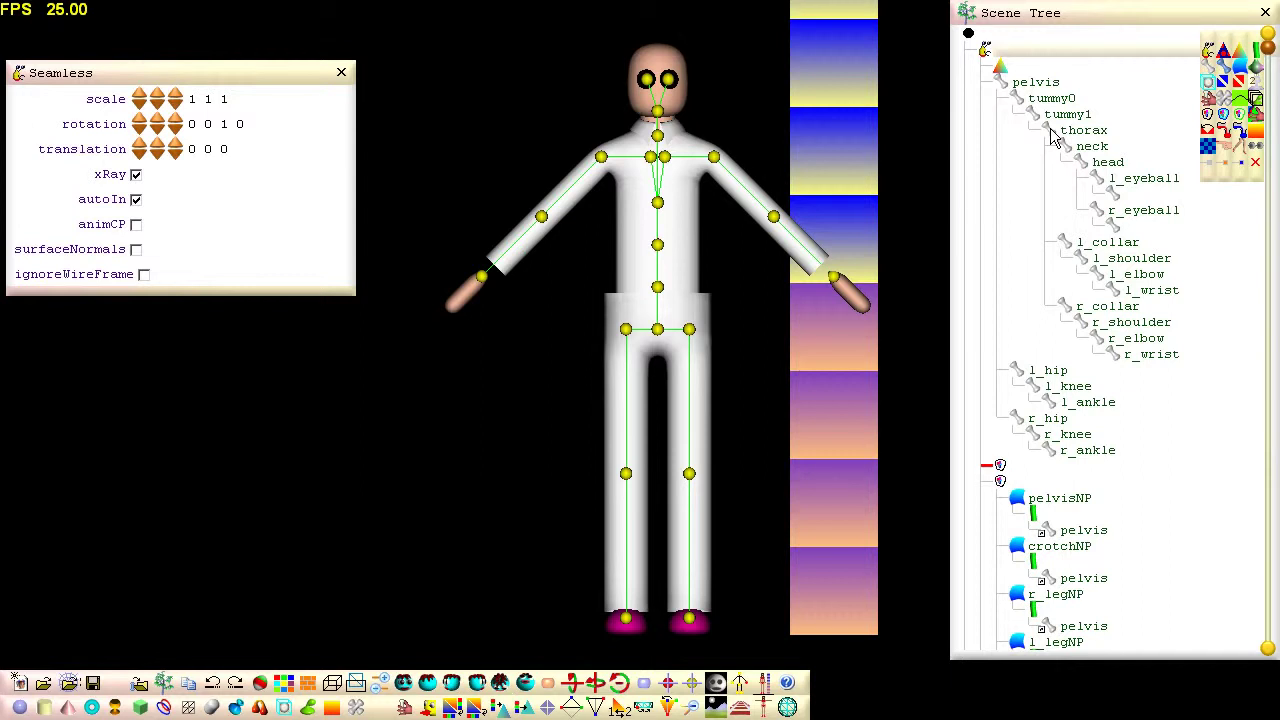
click(988, 86)
click(1016, 130)
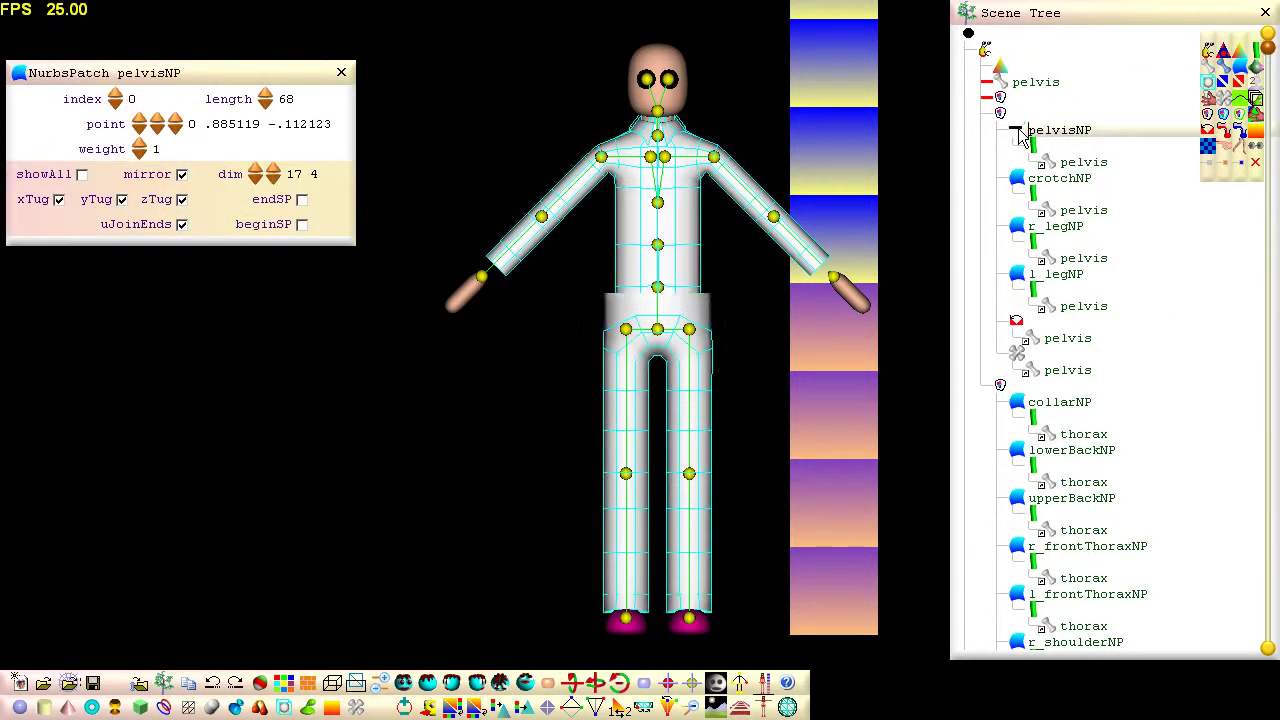
click(1017, 177)
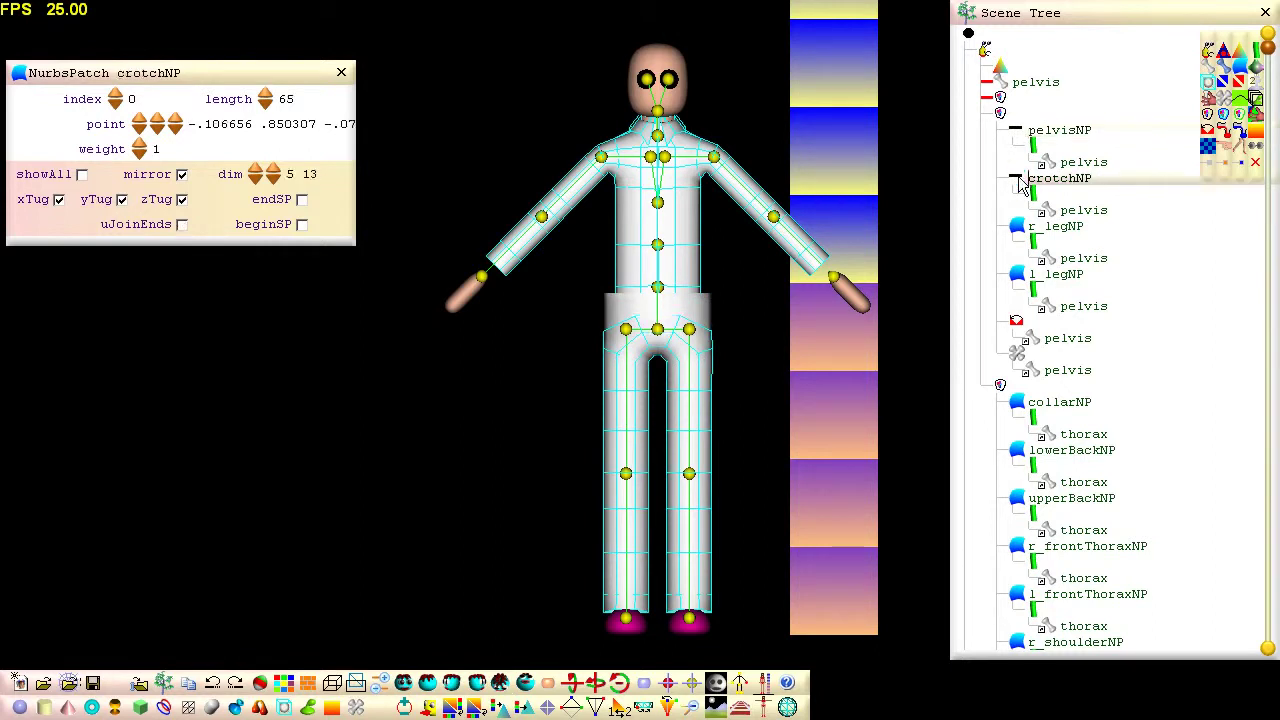
click(1018, 228)
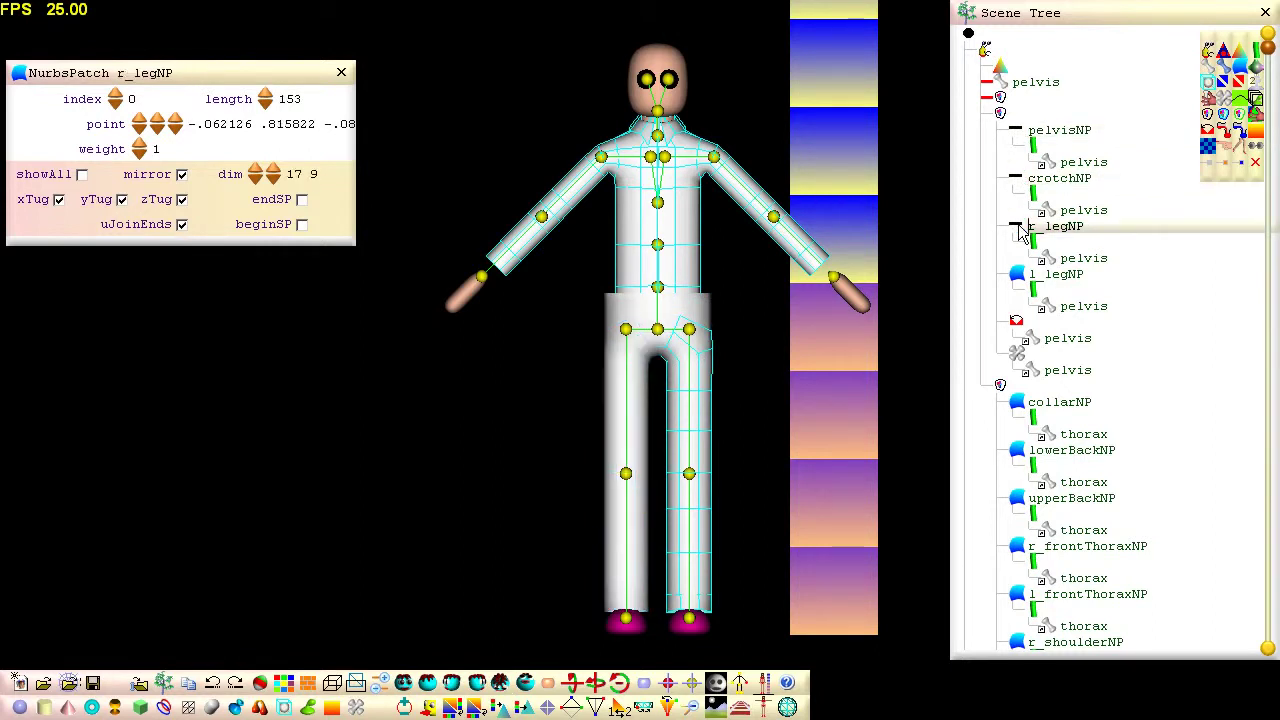
click(1019, 278)
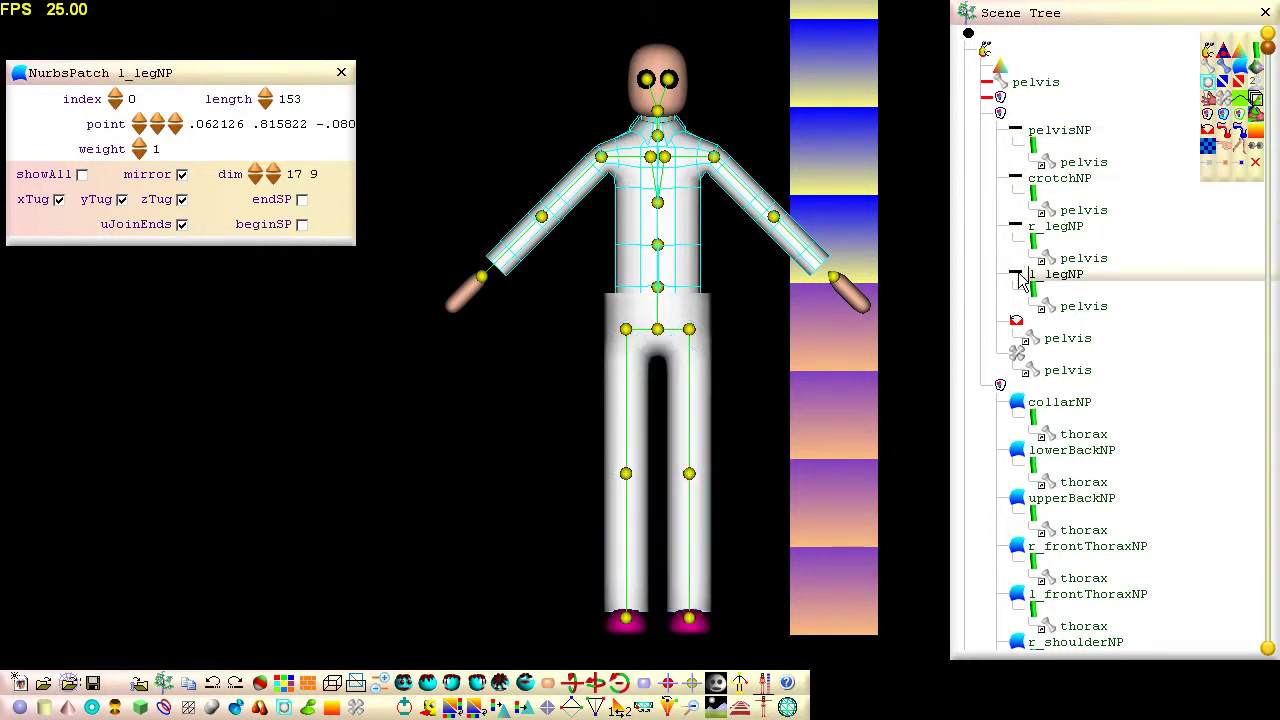
Rotate the view to level the left arm, select its sleeve control points below the shoulder and stretch the sleeve to the wrist
click(620, 682)
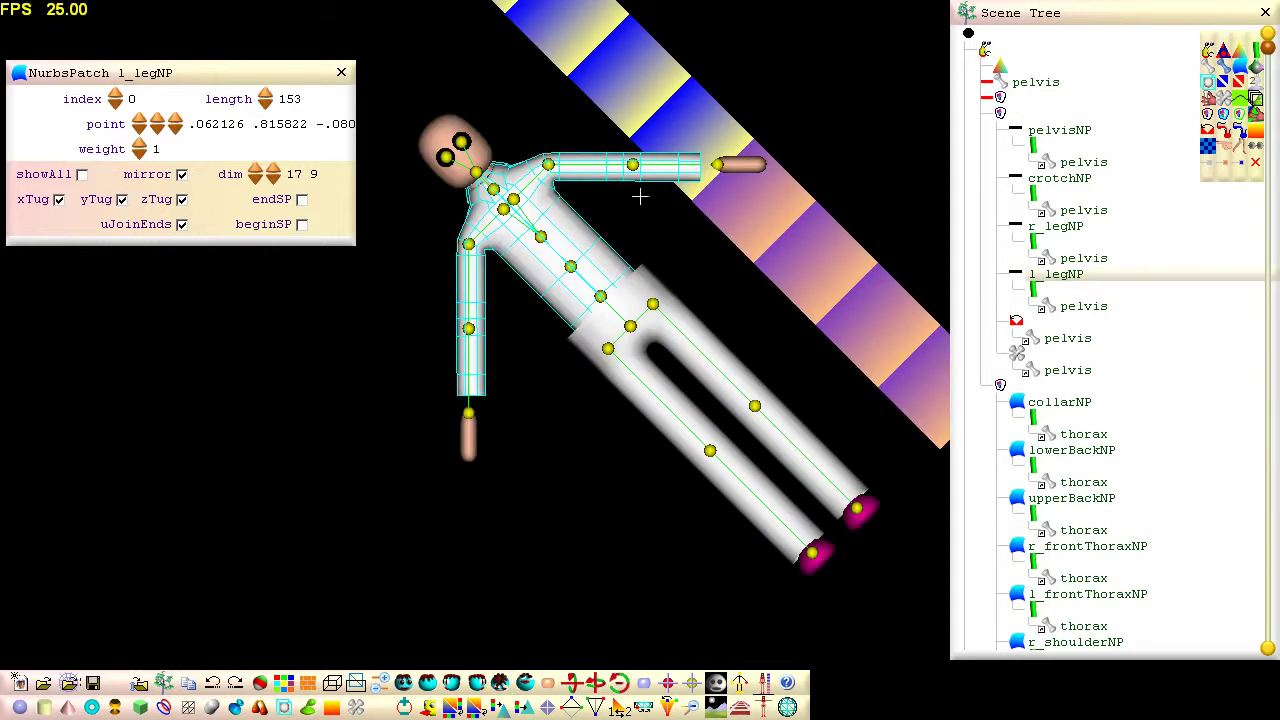
scroll(641, 186, up, 6)
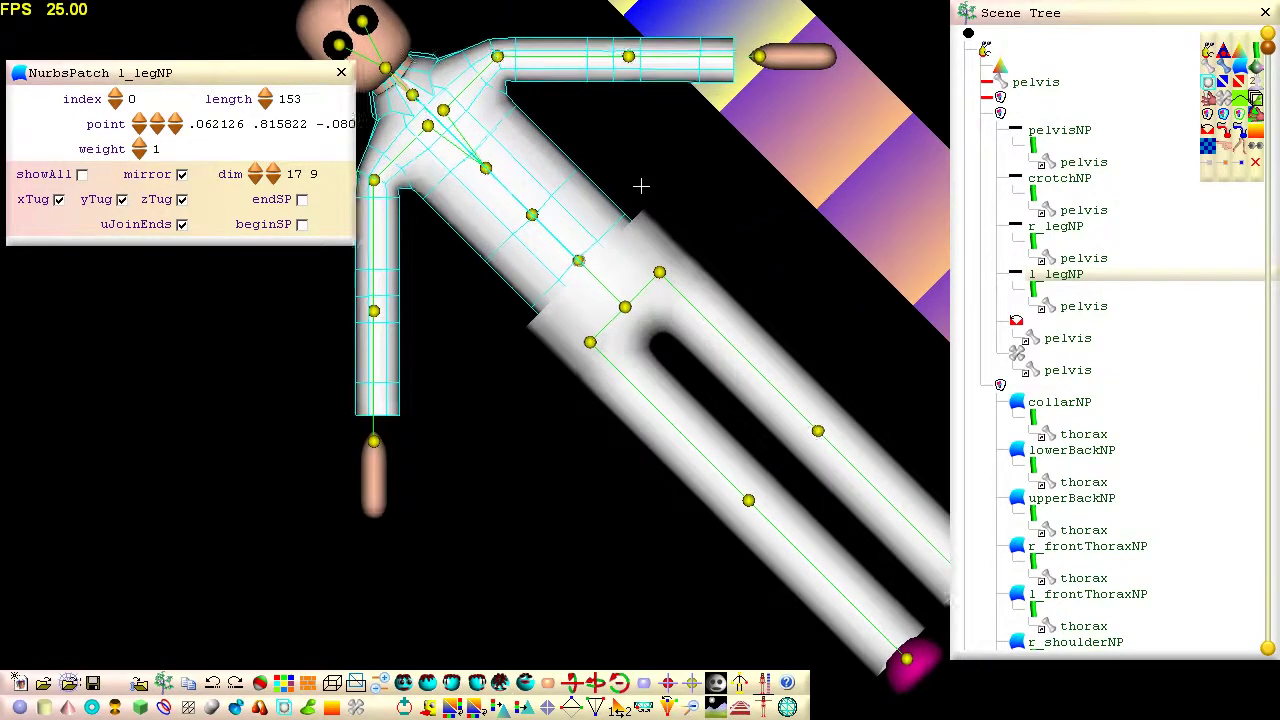
drag(641, 186, 667, 305)
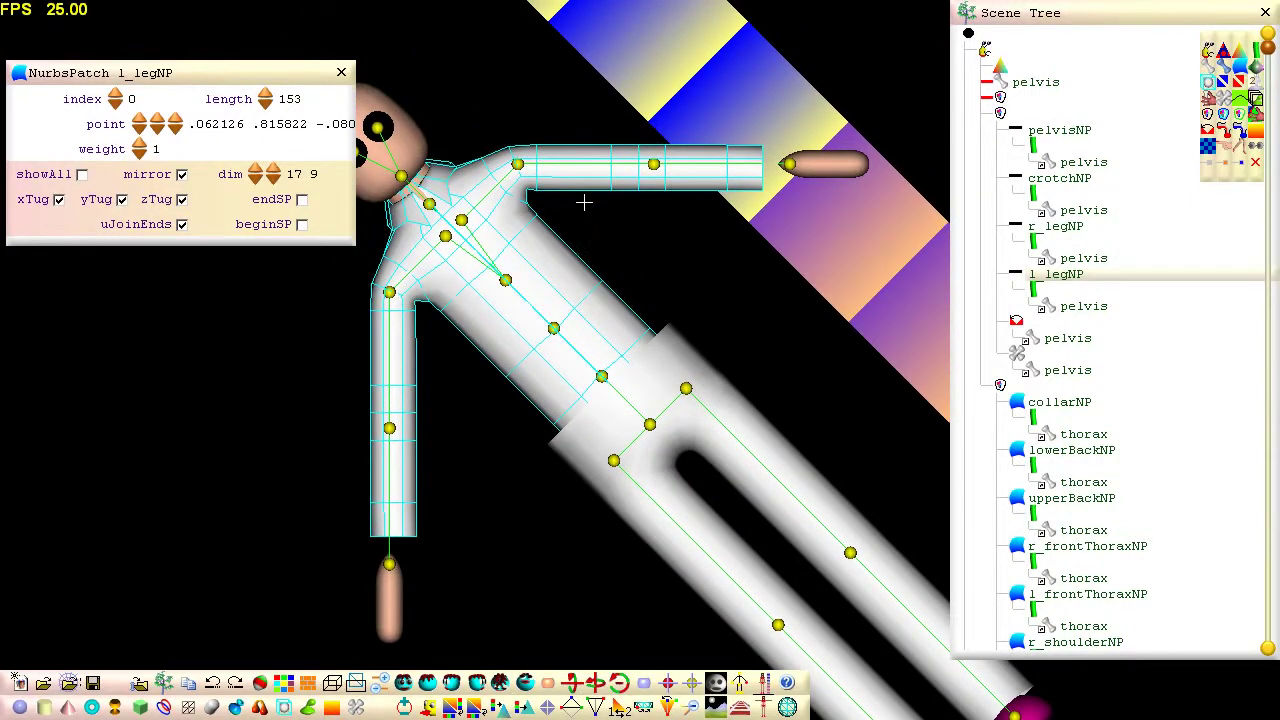
drag(530, 134, 576, 146)
drag(668, 150, 770, 196)
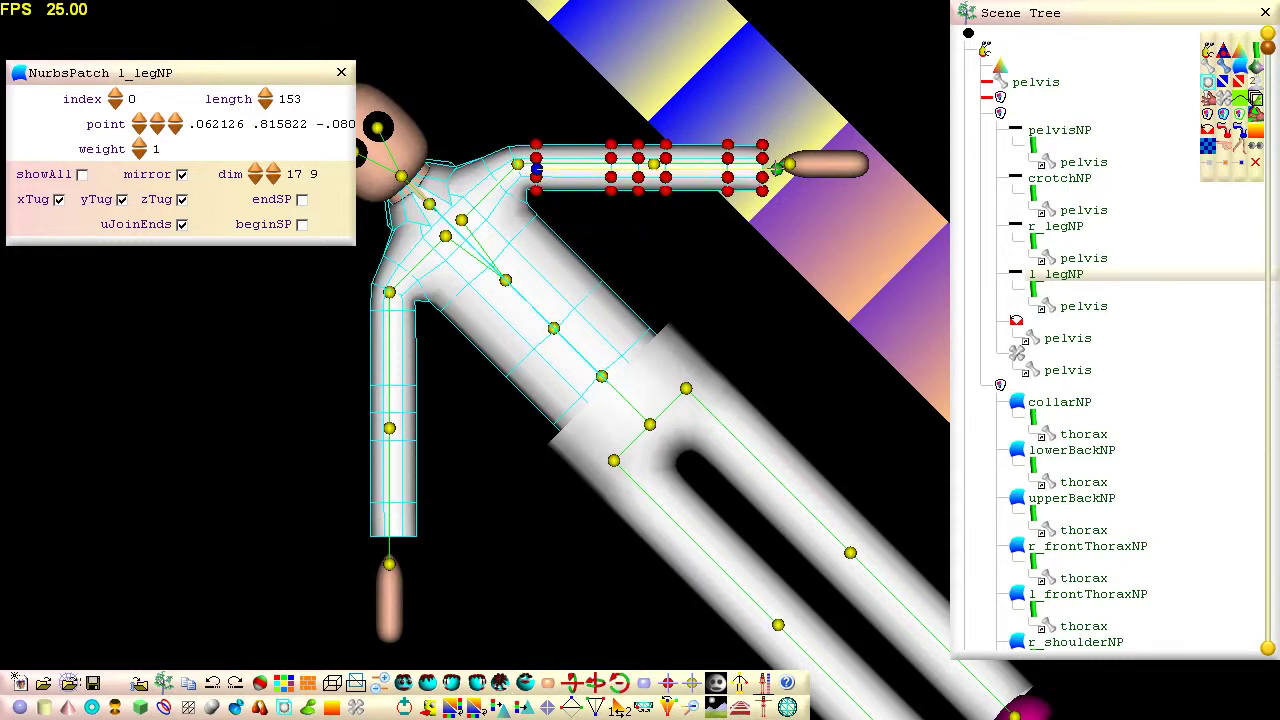
drag(776, 168, 811, 170)
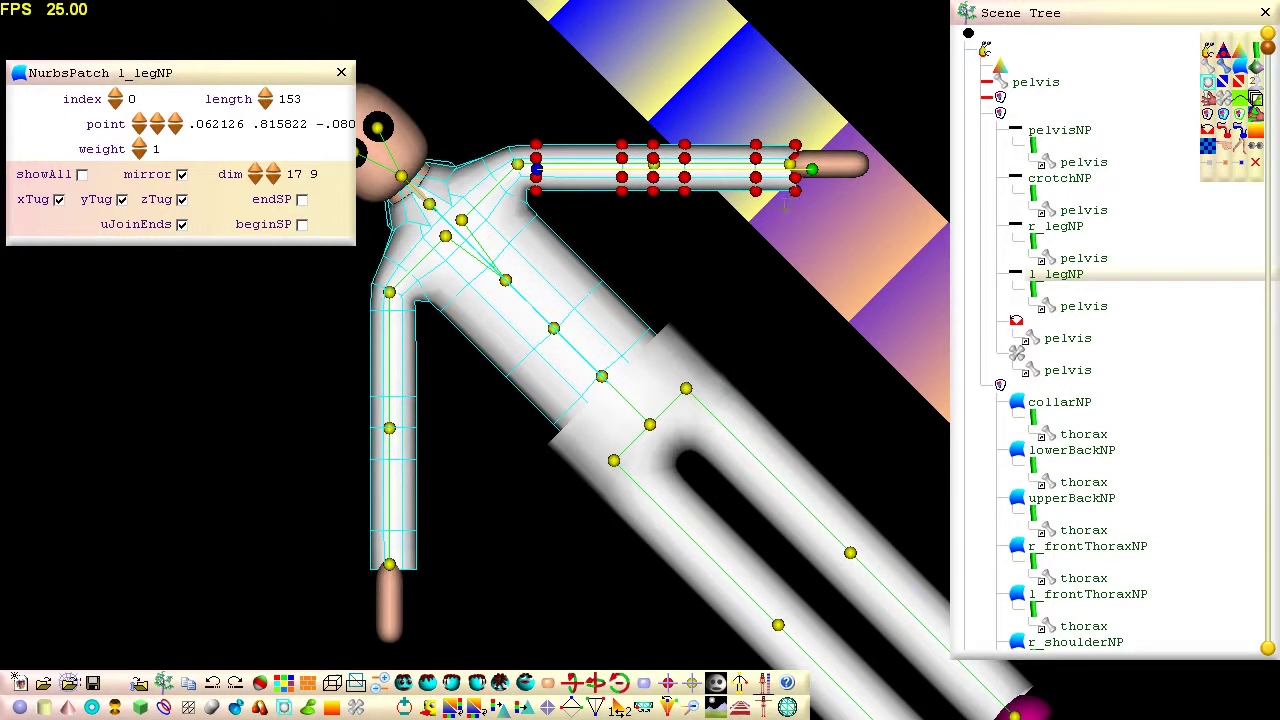
Select all the left sleeve and shoulder control points and shift them forward to line up with the arm joints
click(500, 683)
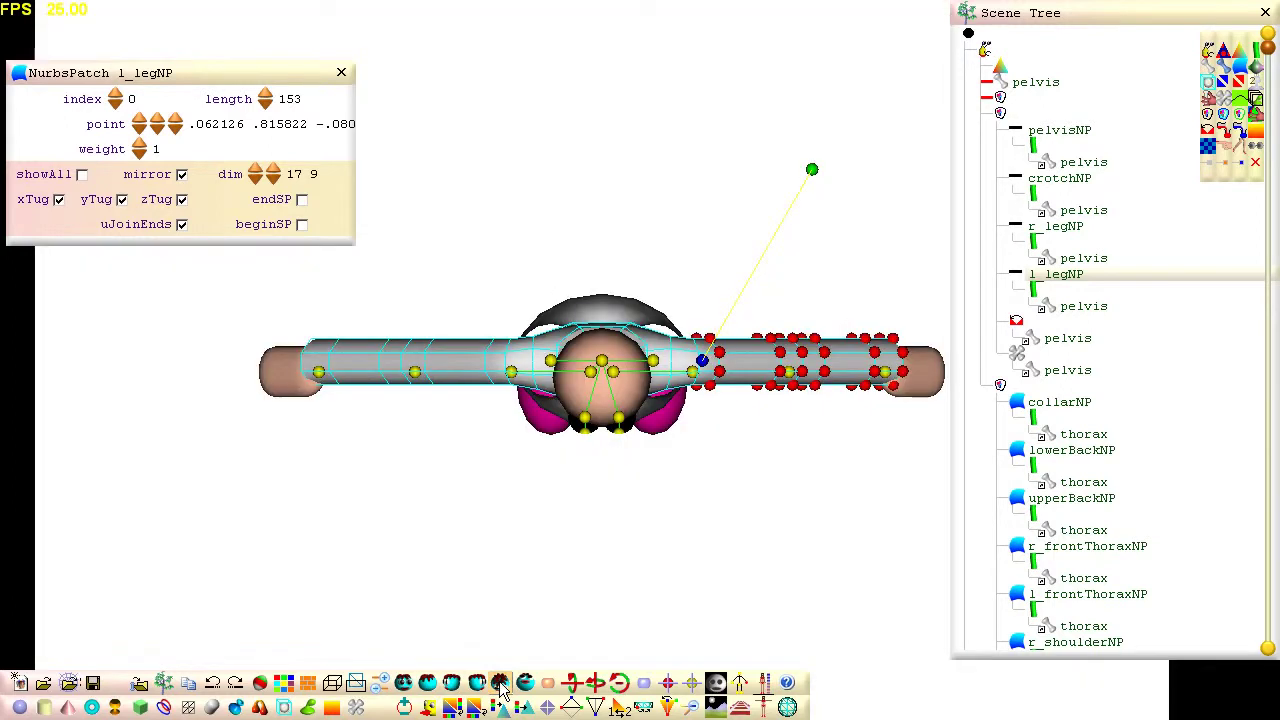
click(410, 682)
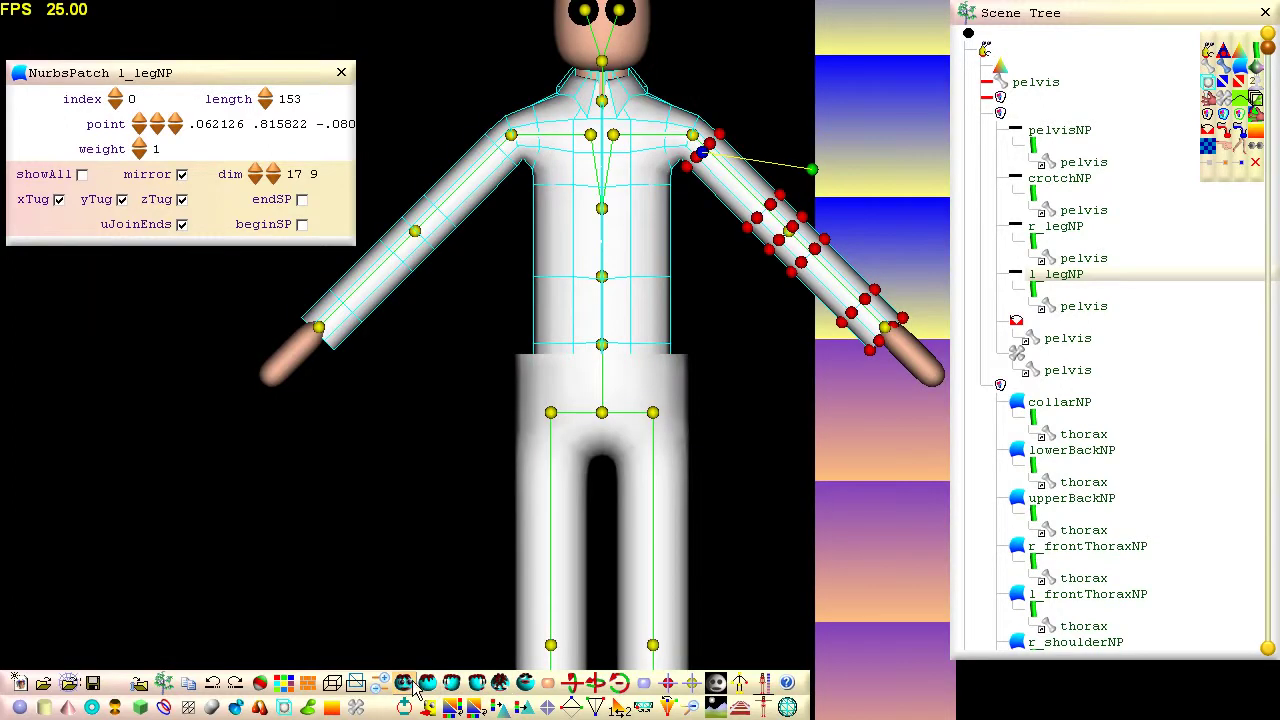
click(620, 683)
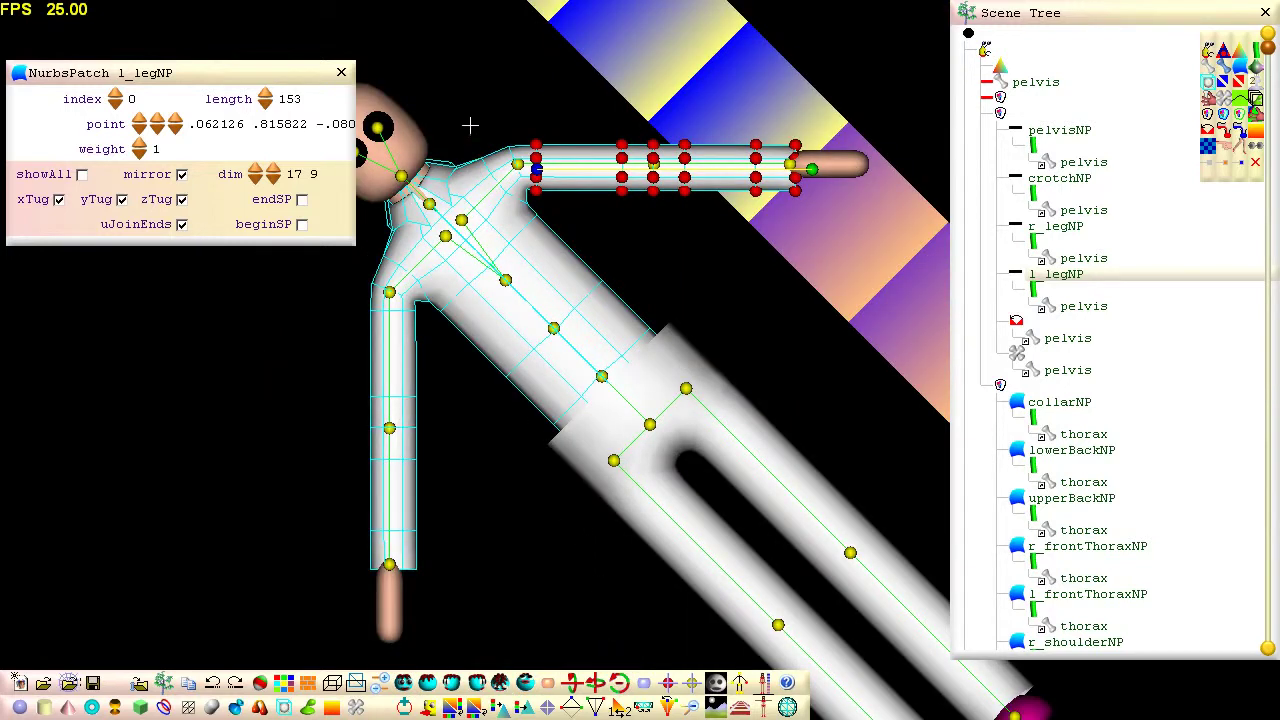
drag(470, 125, 798, 208)
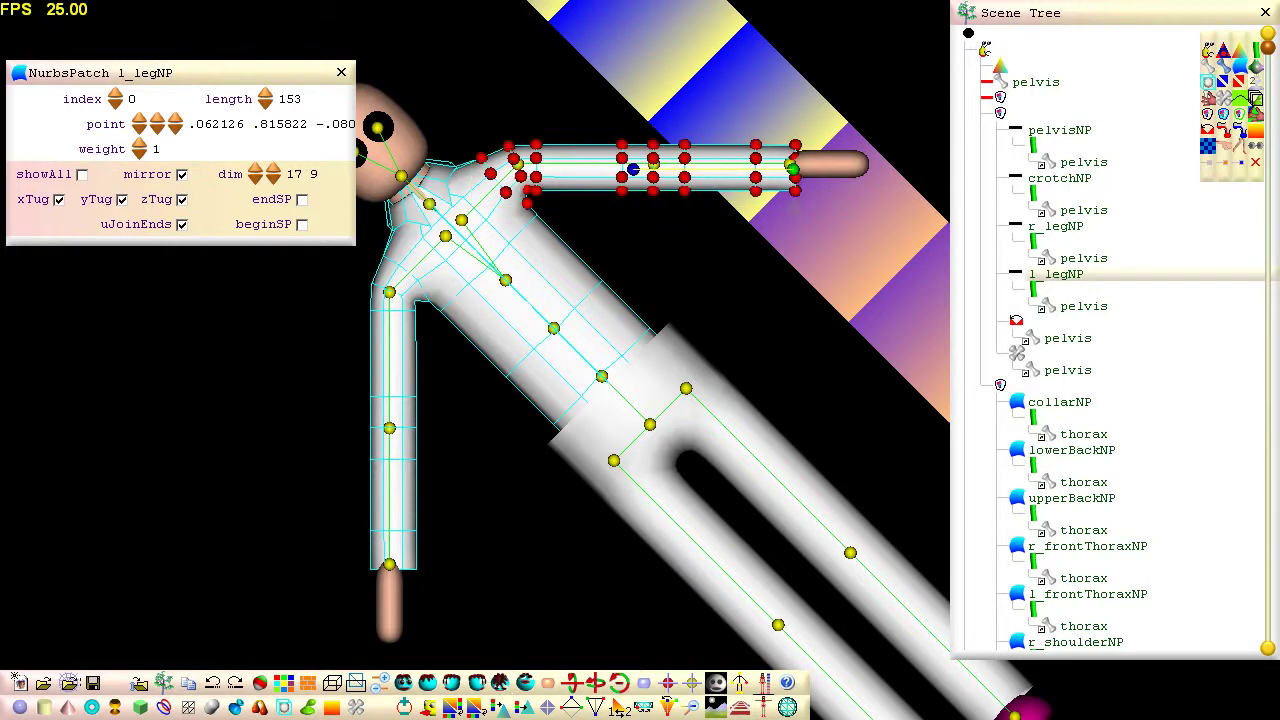
click(501, 683)
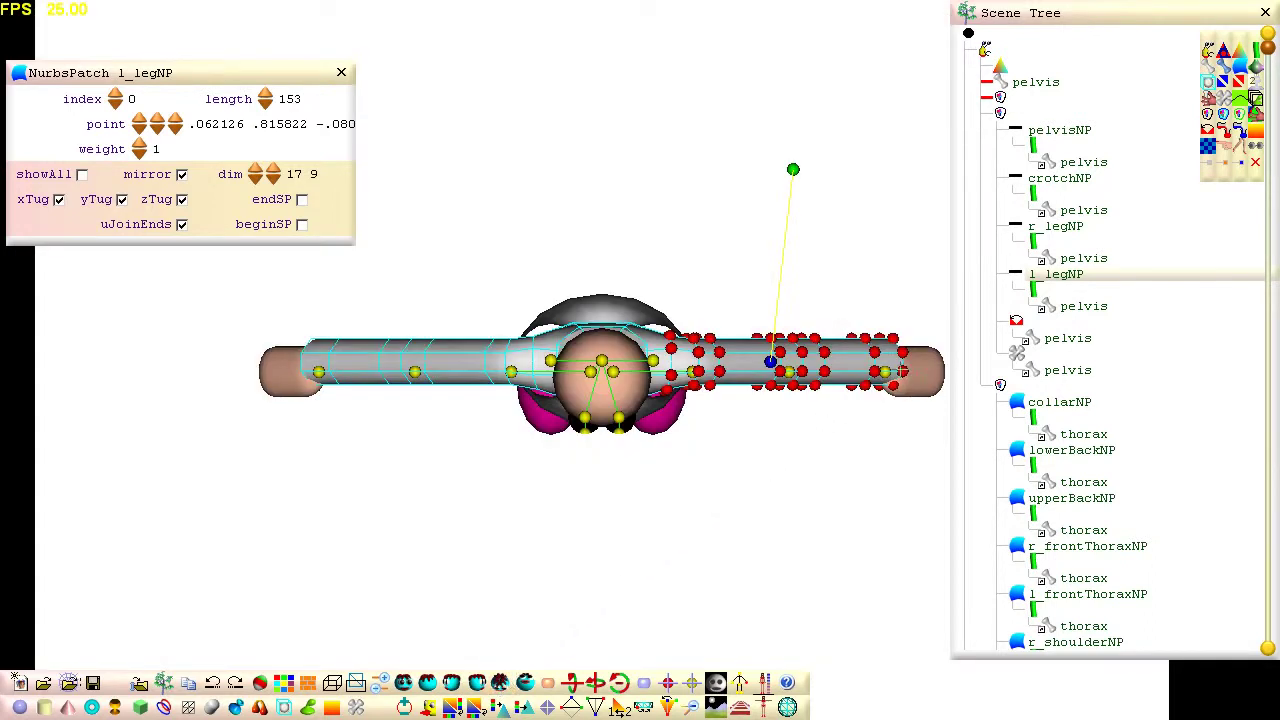
drag(903, 371, 905, 381)
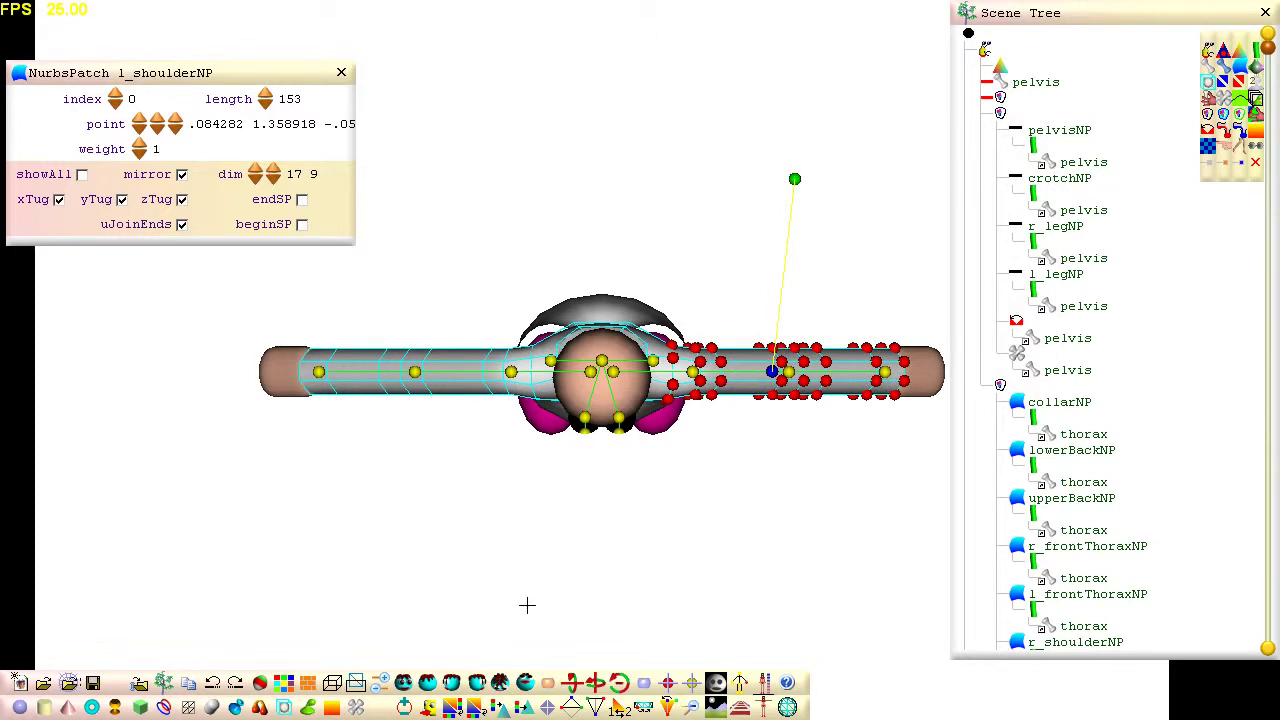
Select the control points of the jacket's left torso half and scale them slightly wider and noticeably deeper from front to back
click(404, 684)
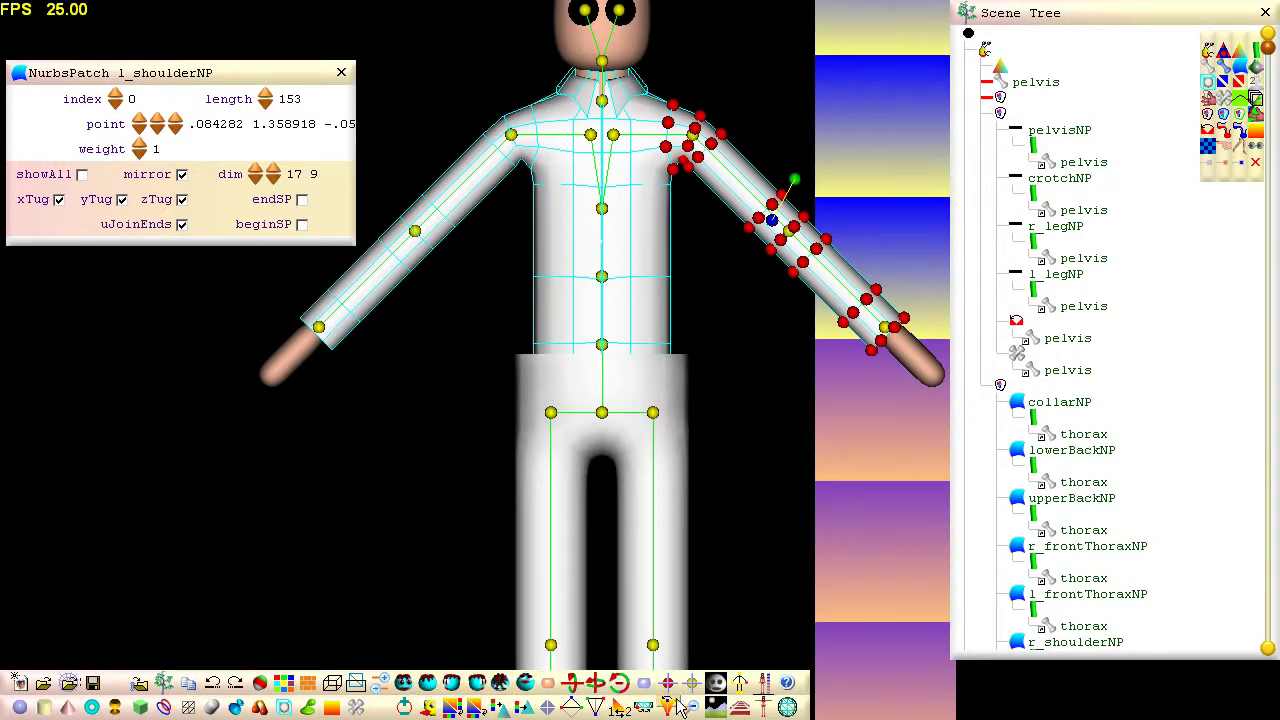
click(787, 707)
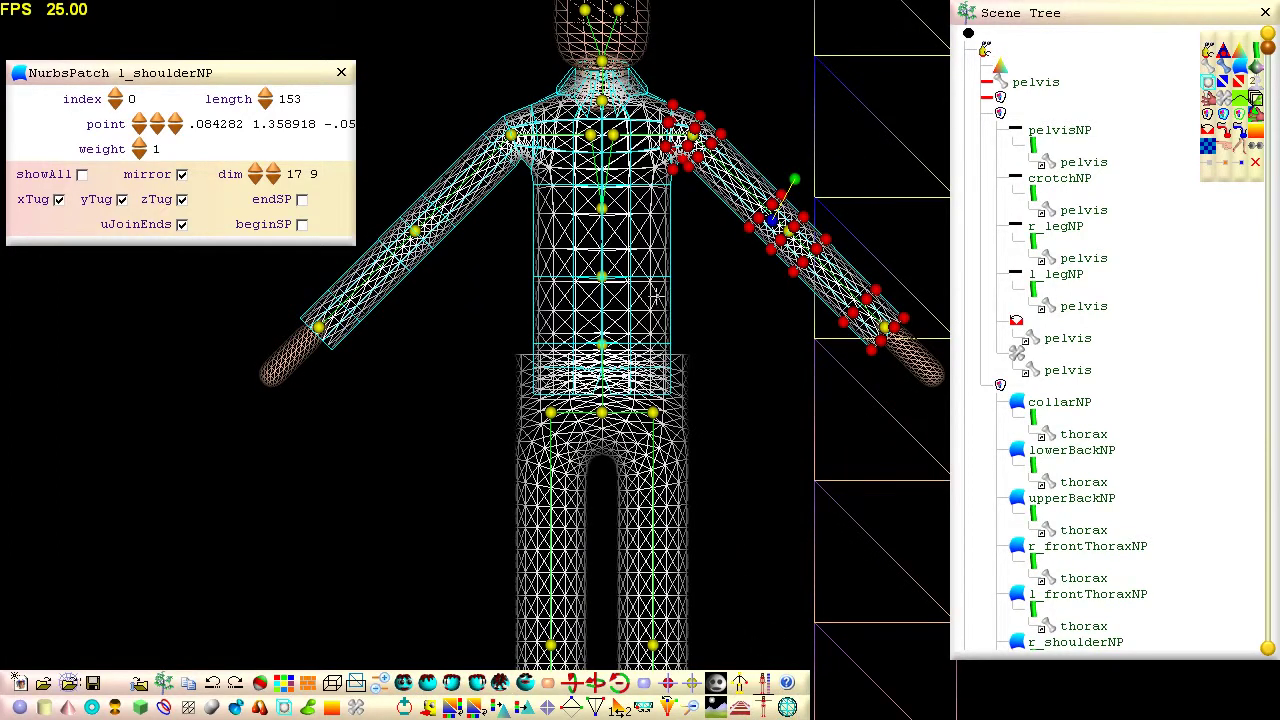
drag(596, 100, 676, 411)
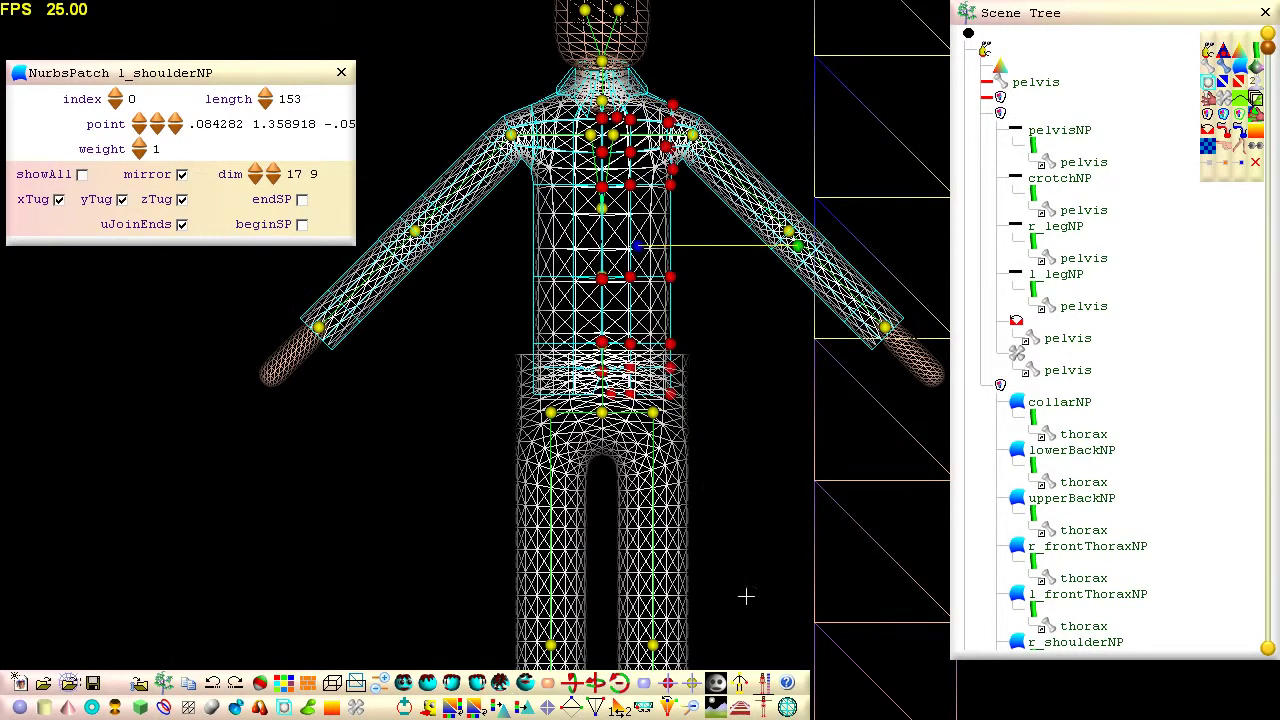
click(787, 707)
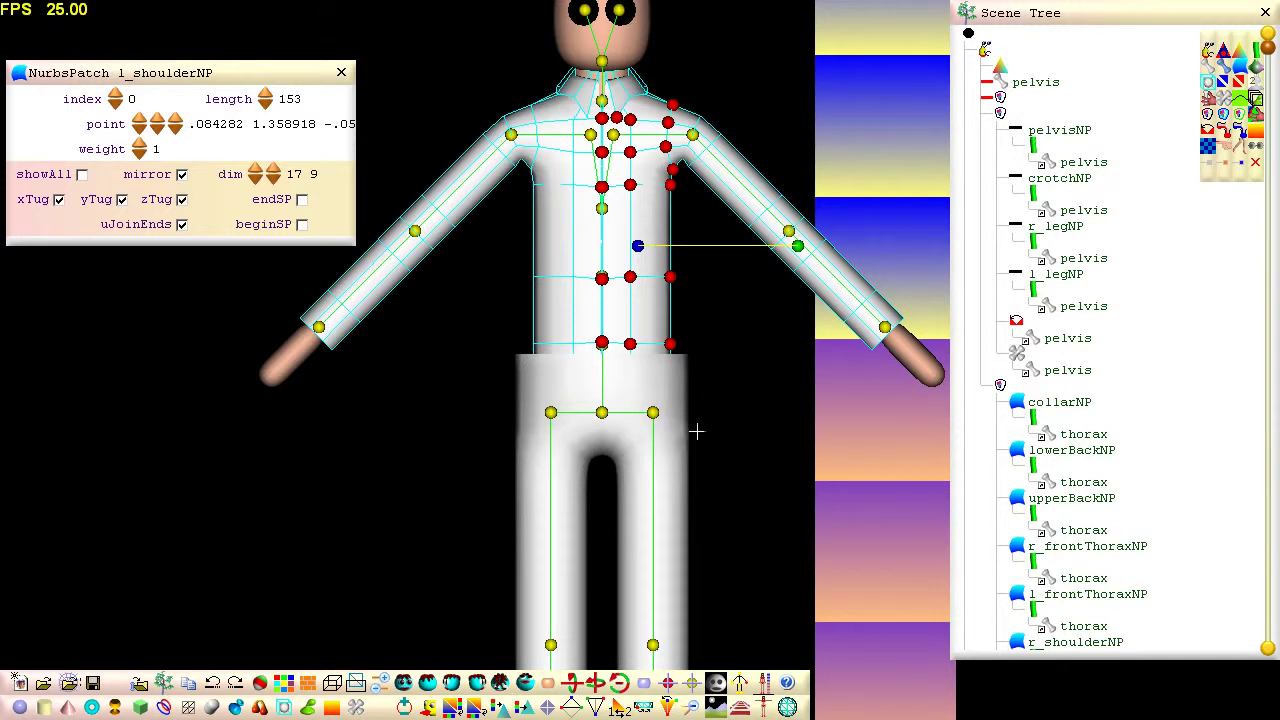
drag(638, 245, 601, 249)
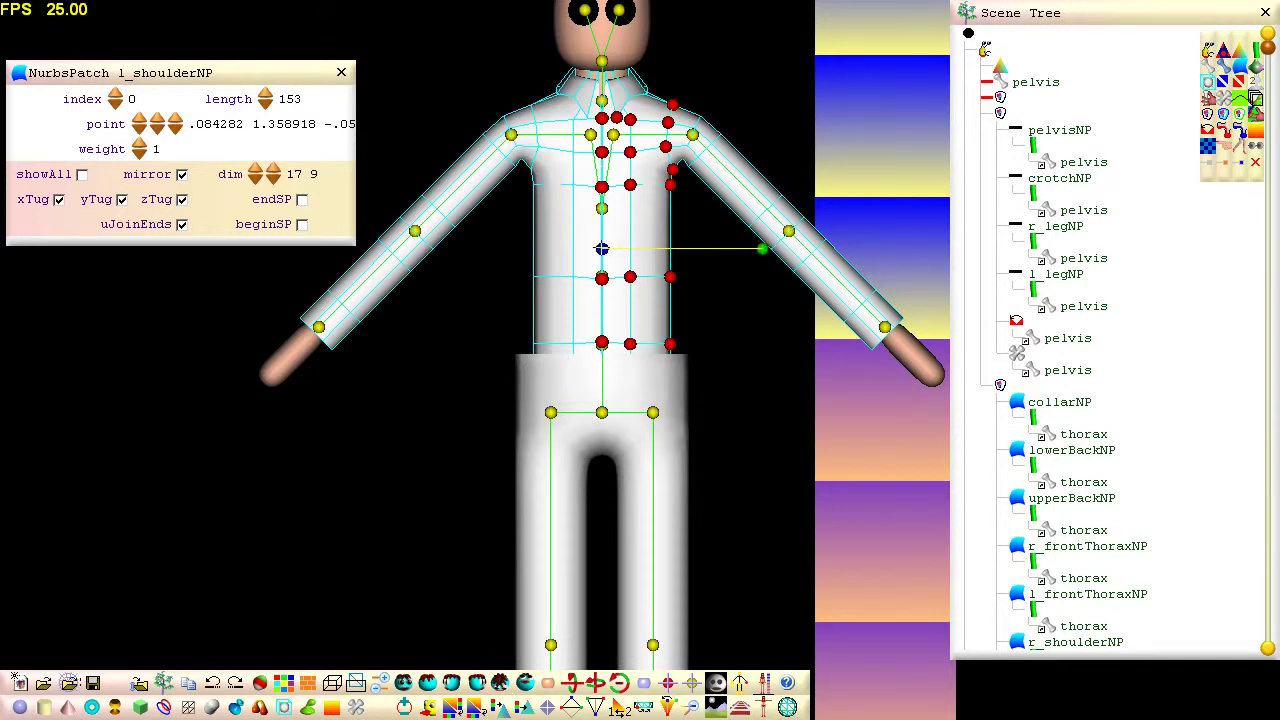
drag(762, 249, 771, 255)
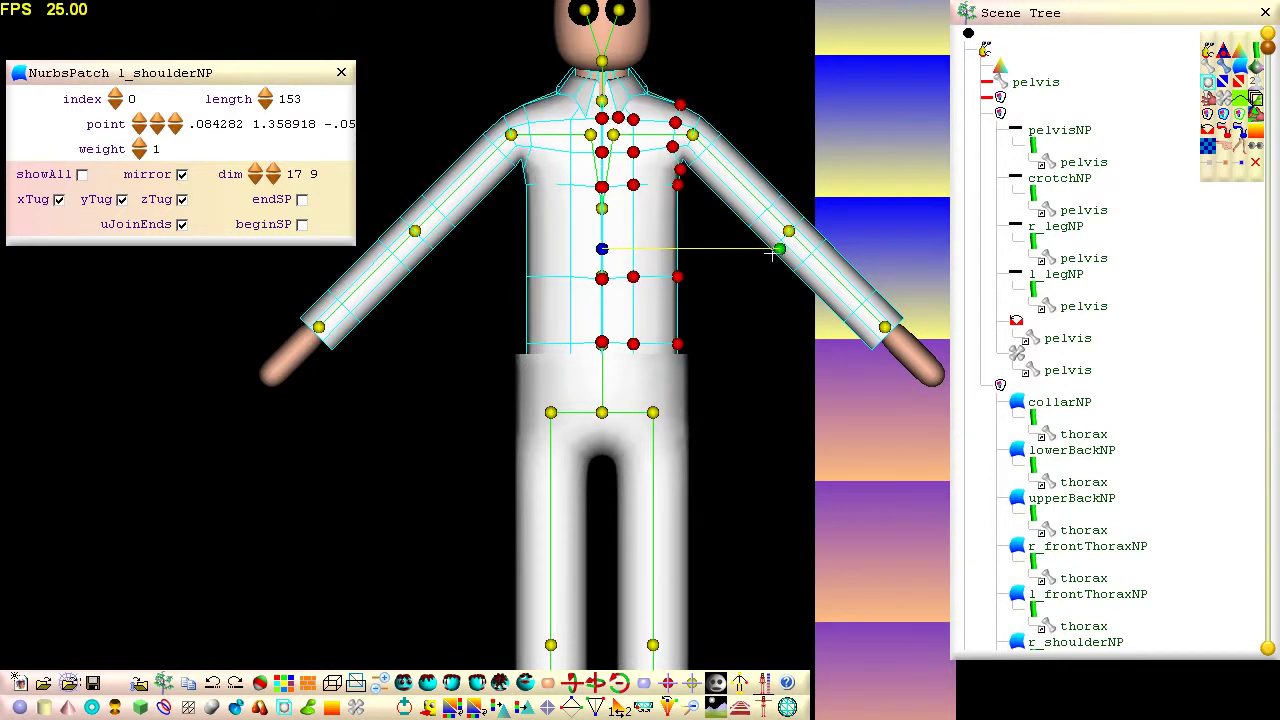
click(452, 683)
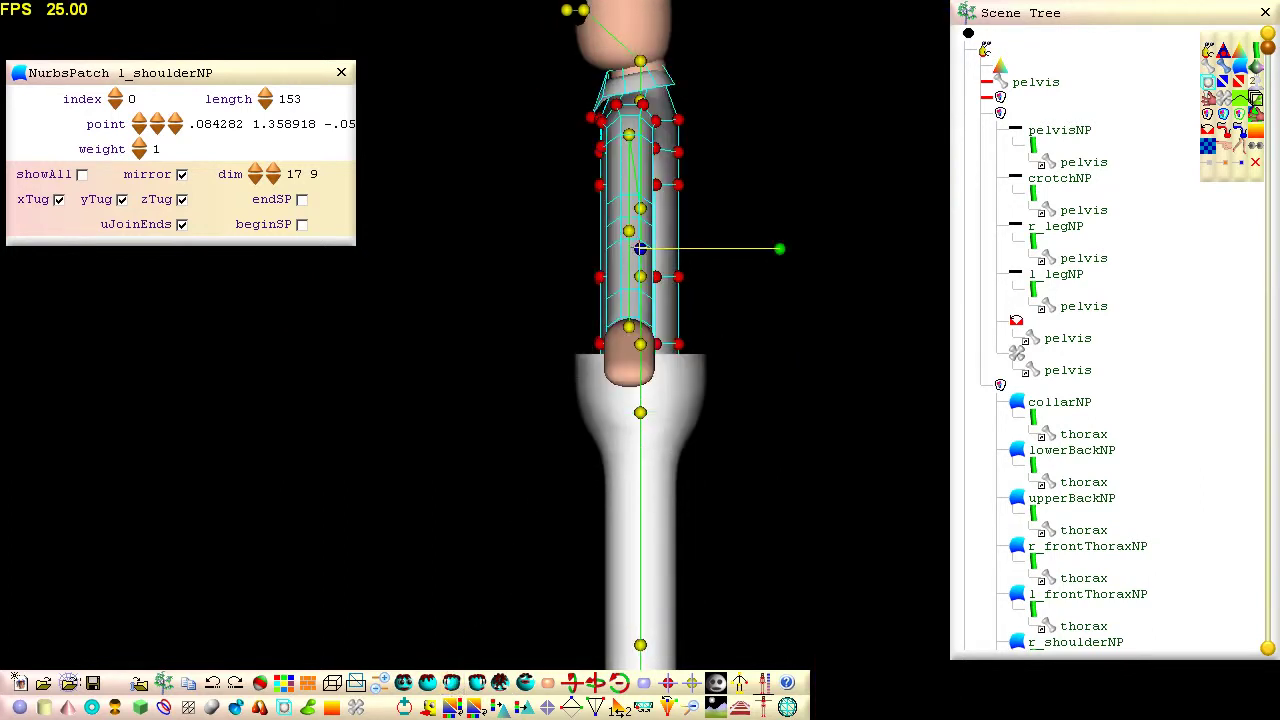
drag(780, 248, 866, 249)
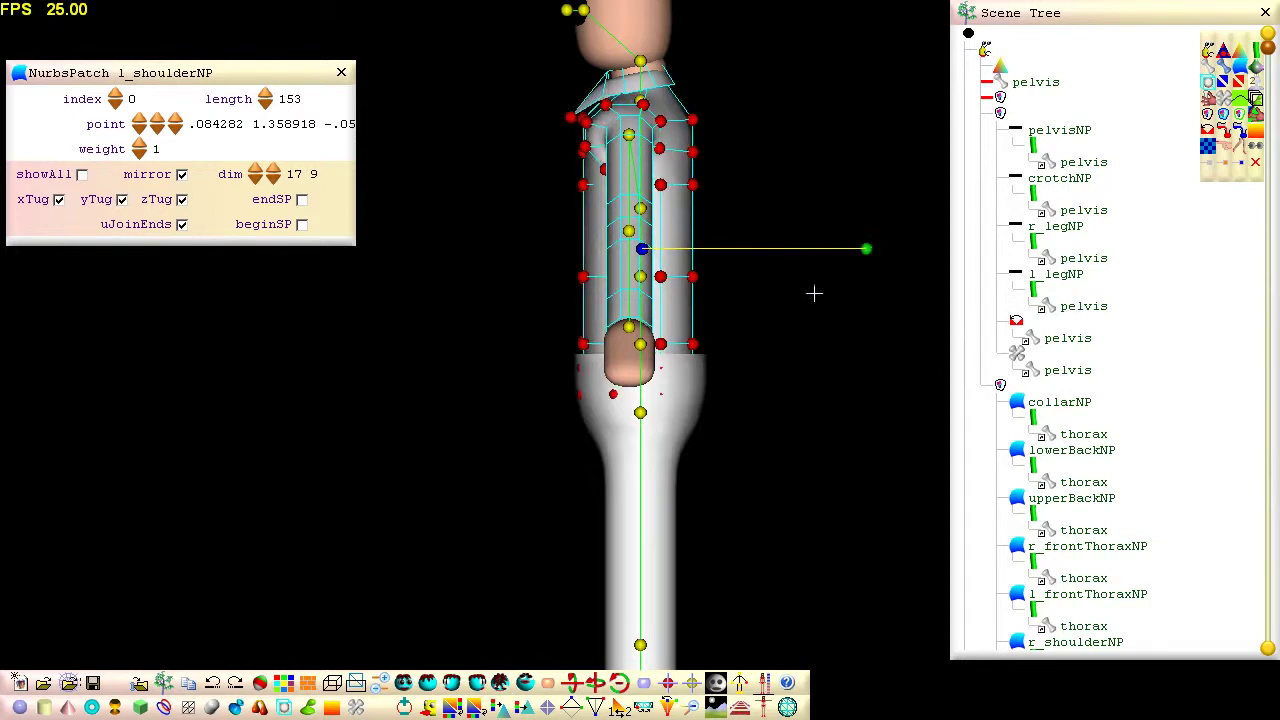
Select the jacket's lower rows of control points around the hem and scale them wider and deeper to cover the trousers' waist
click(404, 683)
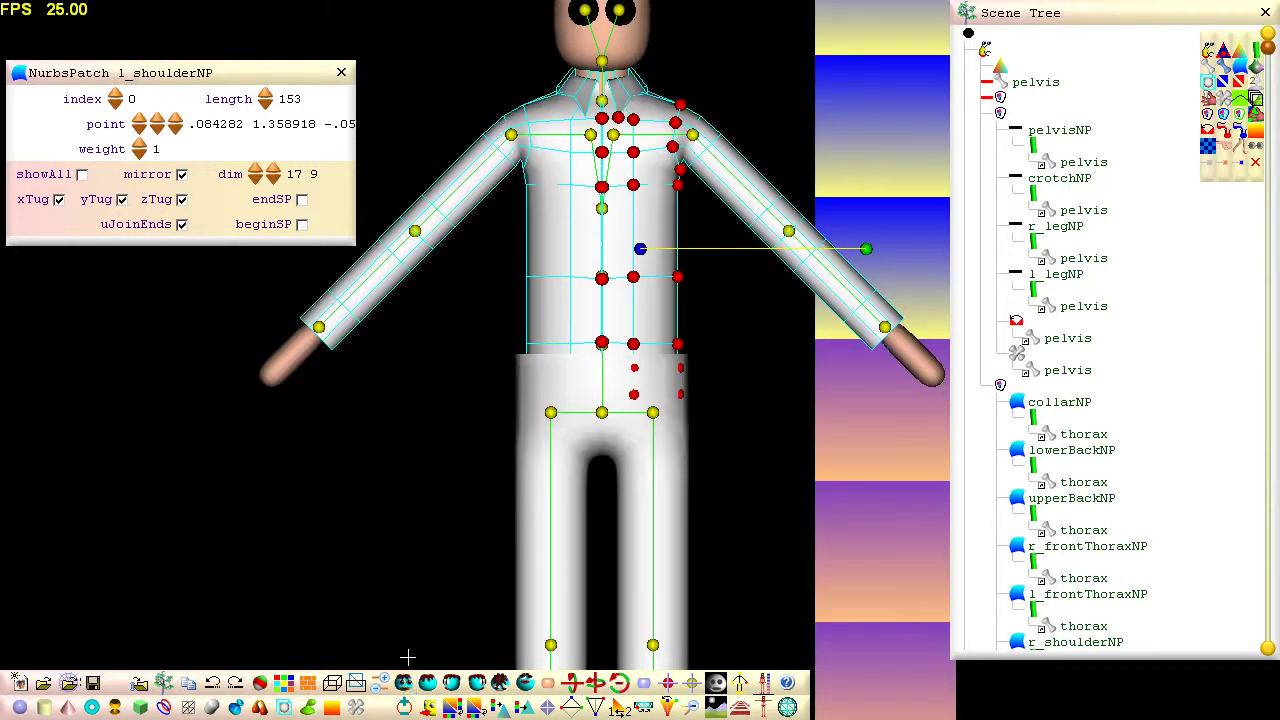
drag(491, 310, 716, 432)
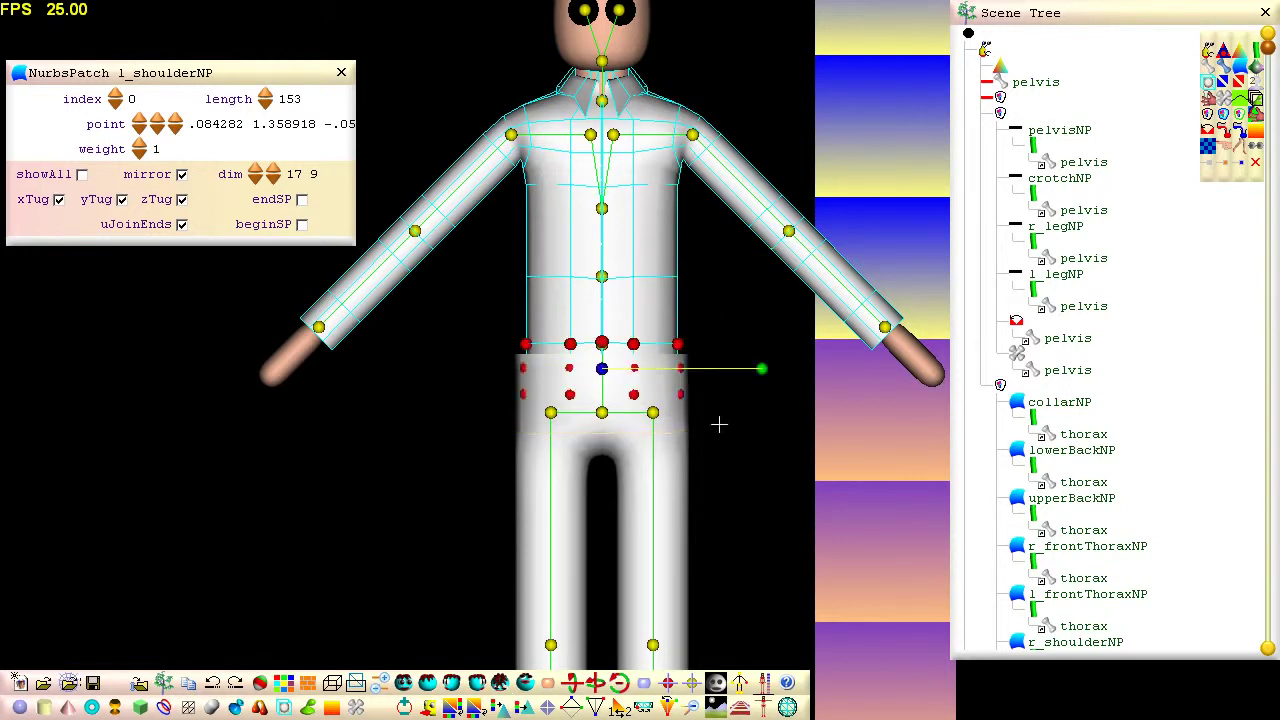
drag(760, 368, 795, 369)
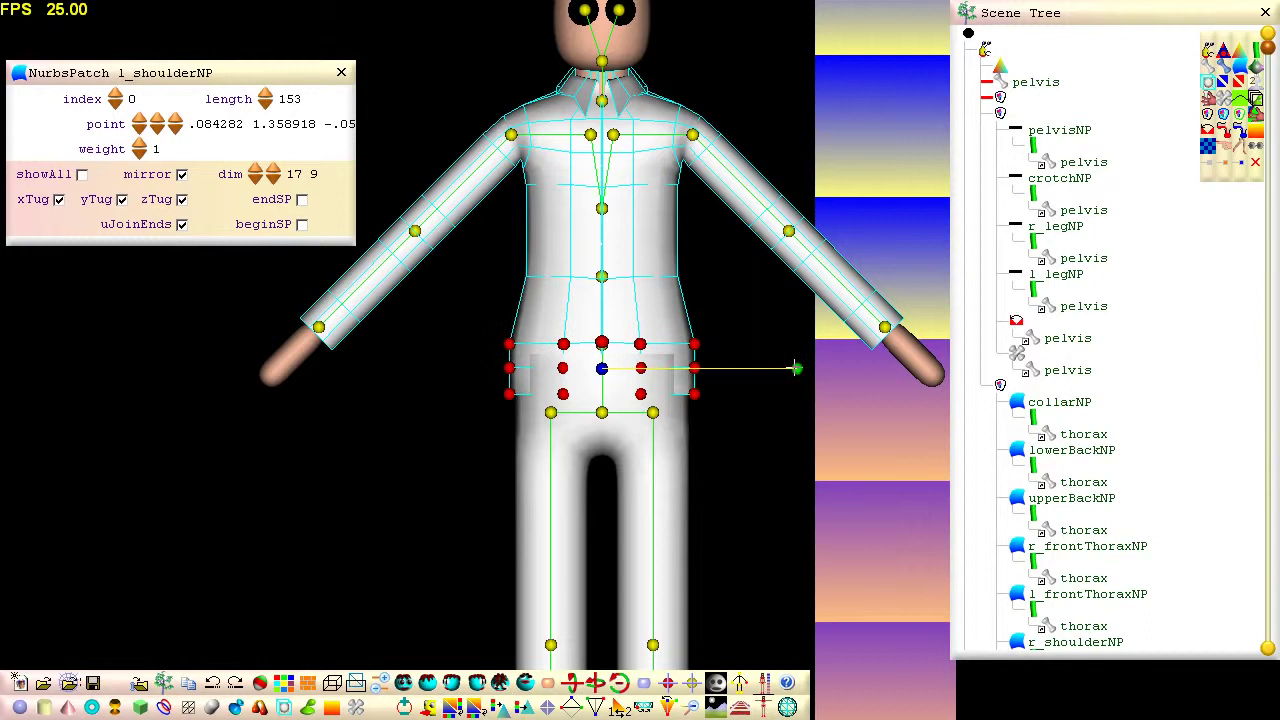
click(452, 683)
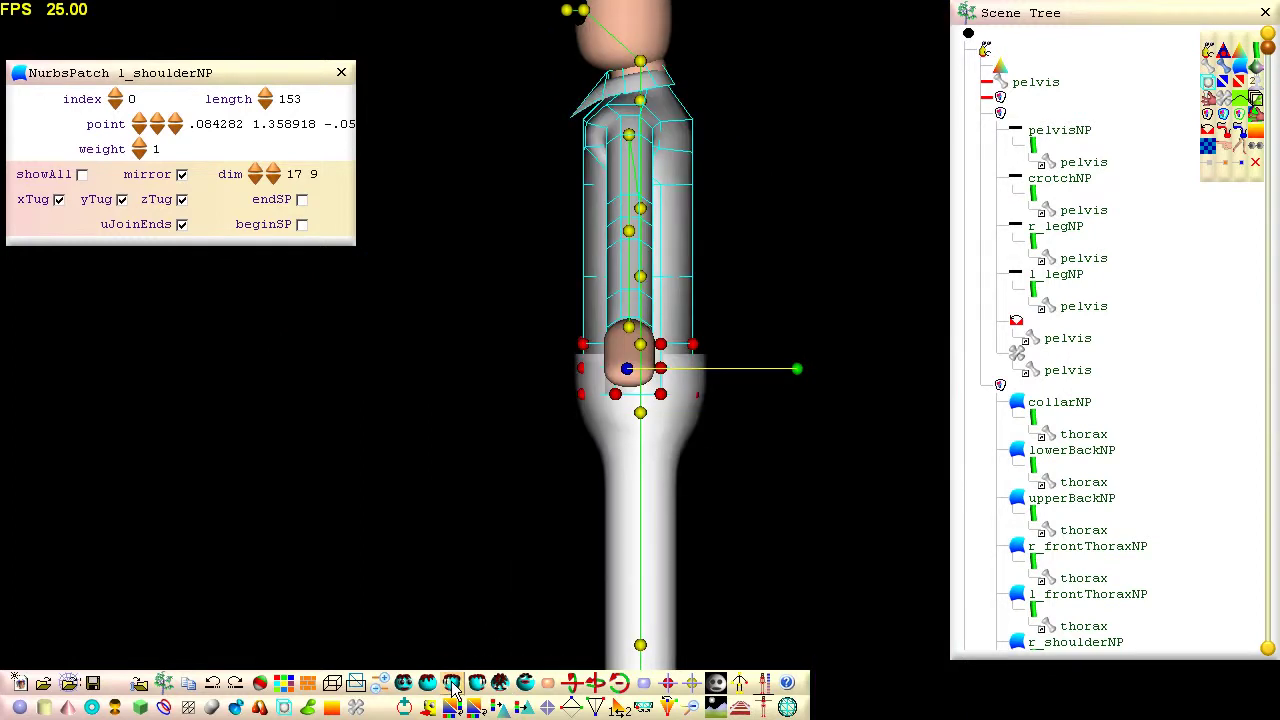
drag(627, 369, 640, 369)
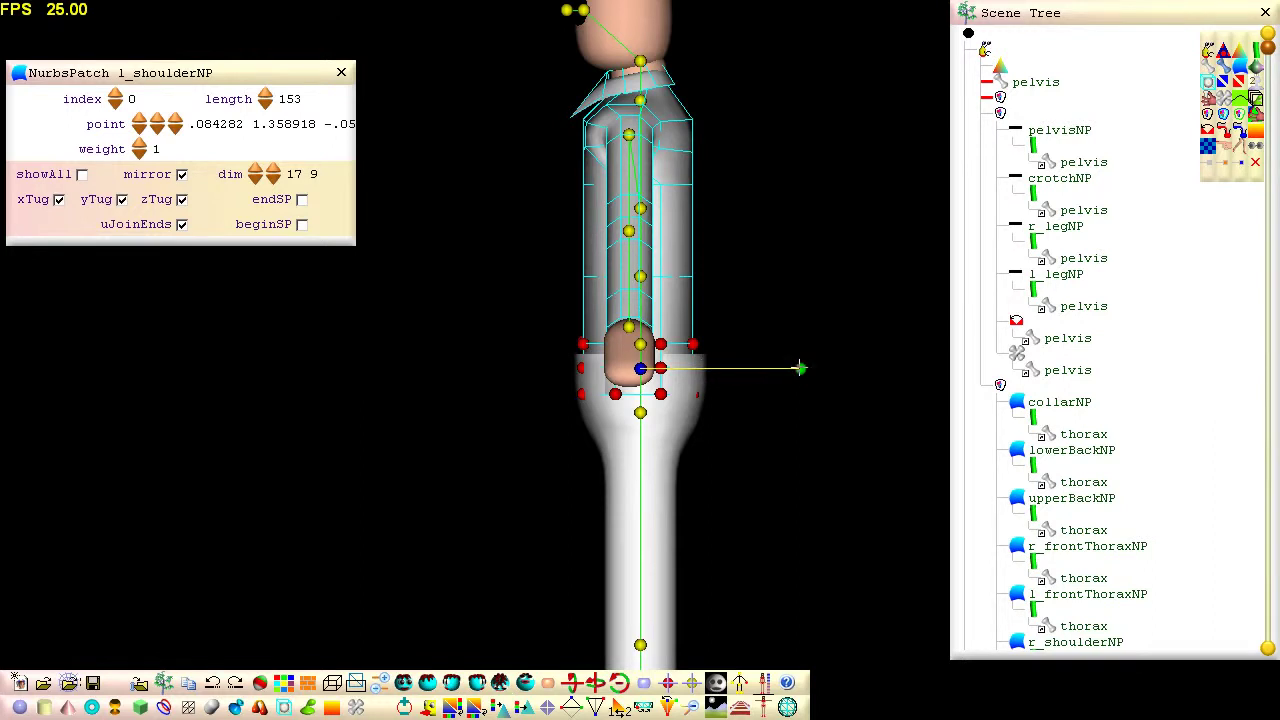
drag(800, 369, 857, 369)
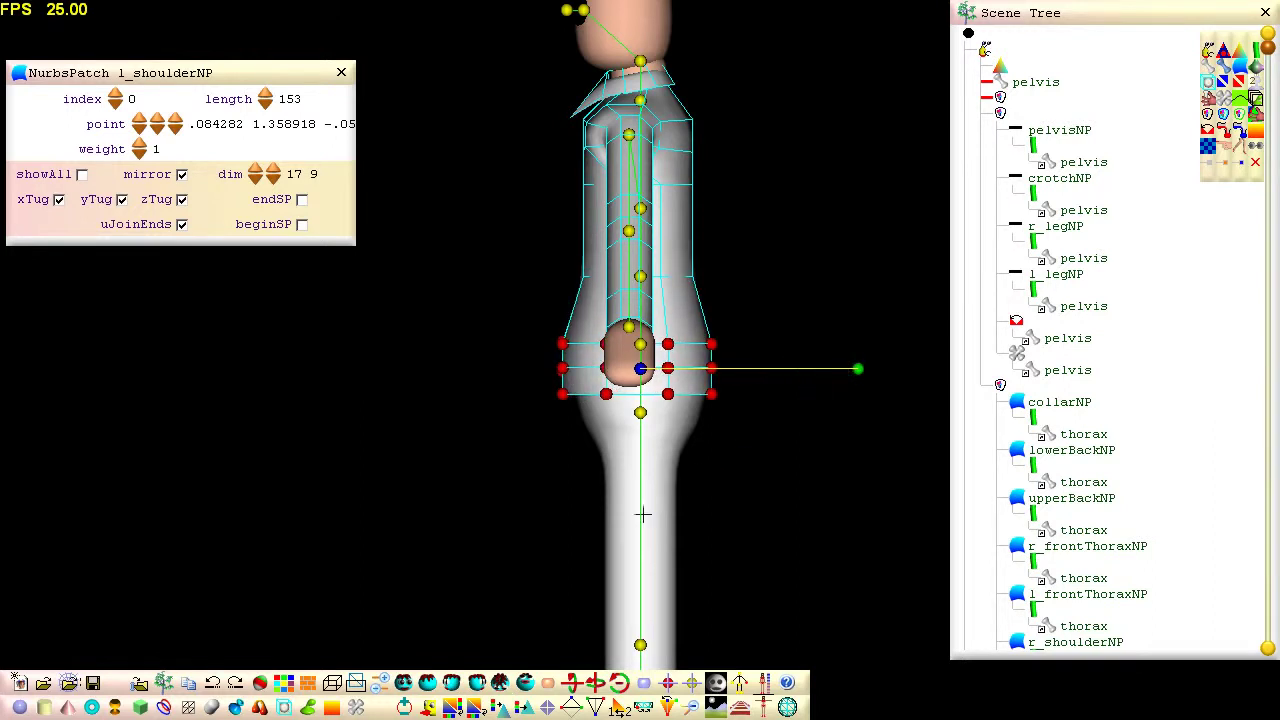
Show the control meshes of the trousers patches pelvisNP, crotchNP, r_legNP and l_legNP
click(404, 683)
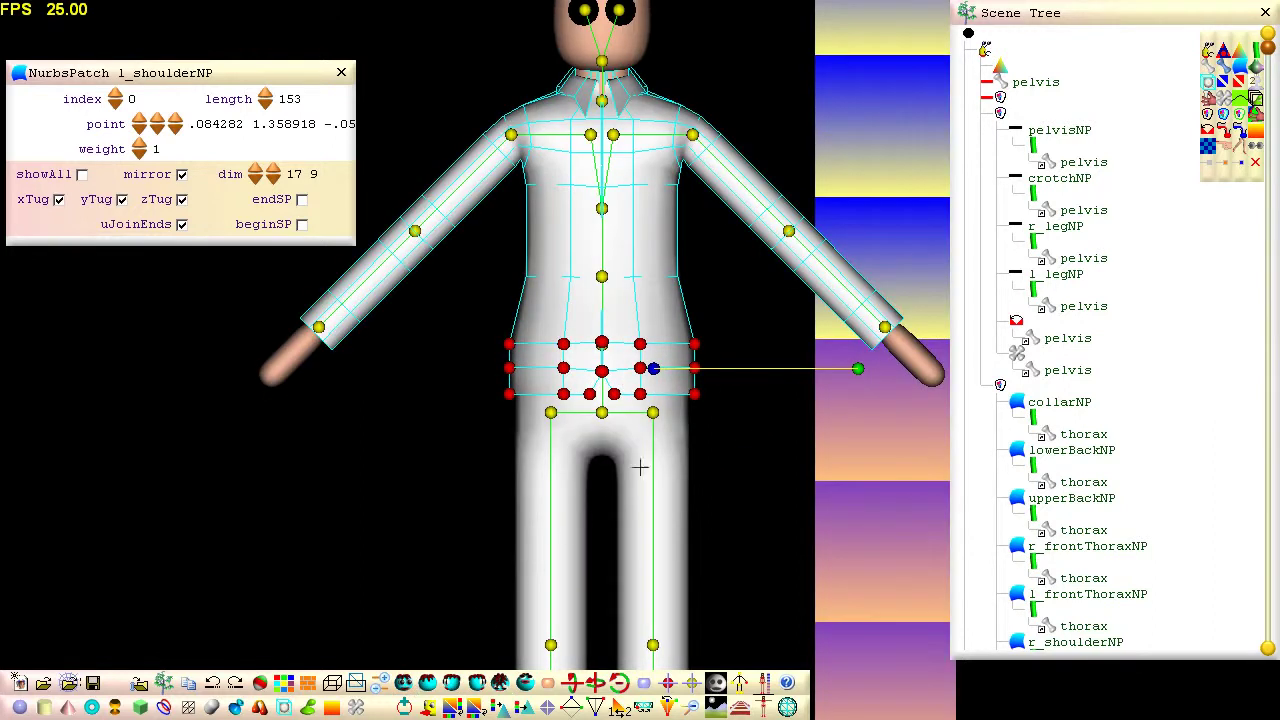
click(1016, 131)
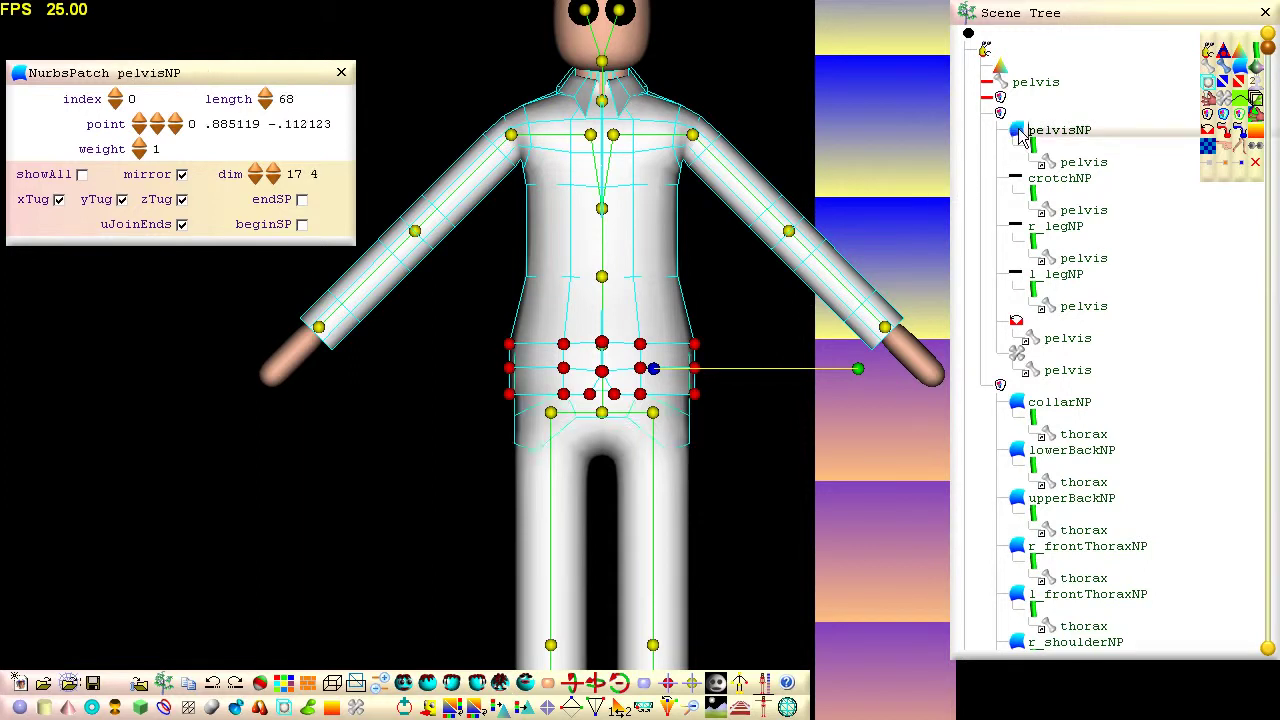
click(1018, 180)
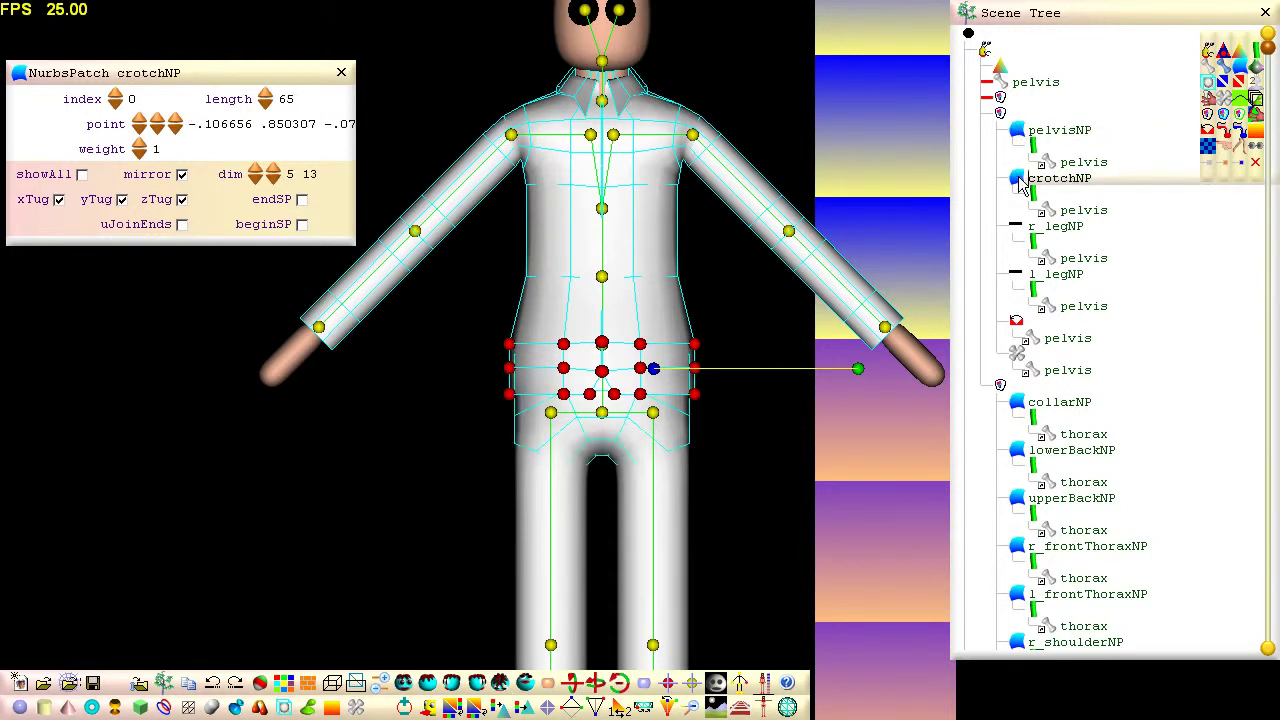
click(1019, 228)
click(1019, 276)
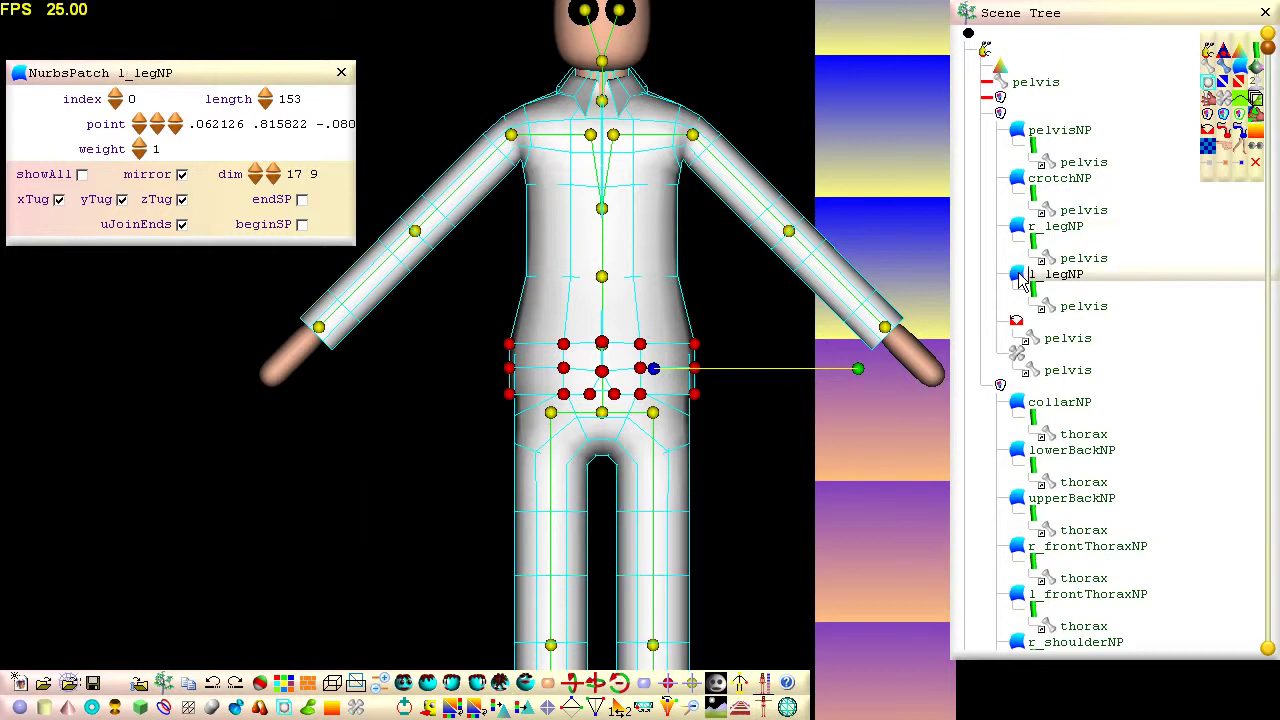
Select the hip control points of jacket and trousers, scale them slightly narrower and shallower, and pull the front points further in
drag(466, 324, 754, 458)
drag(761, 391, 757, 391)
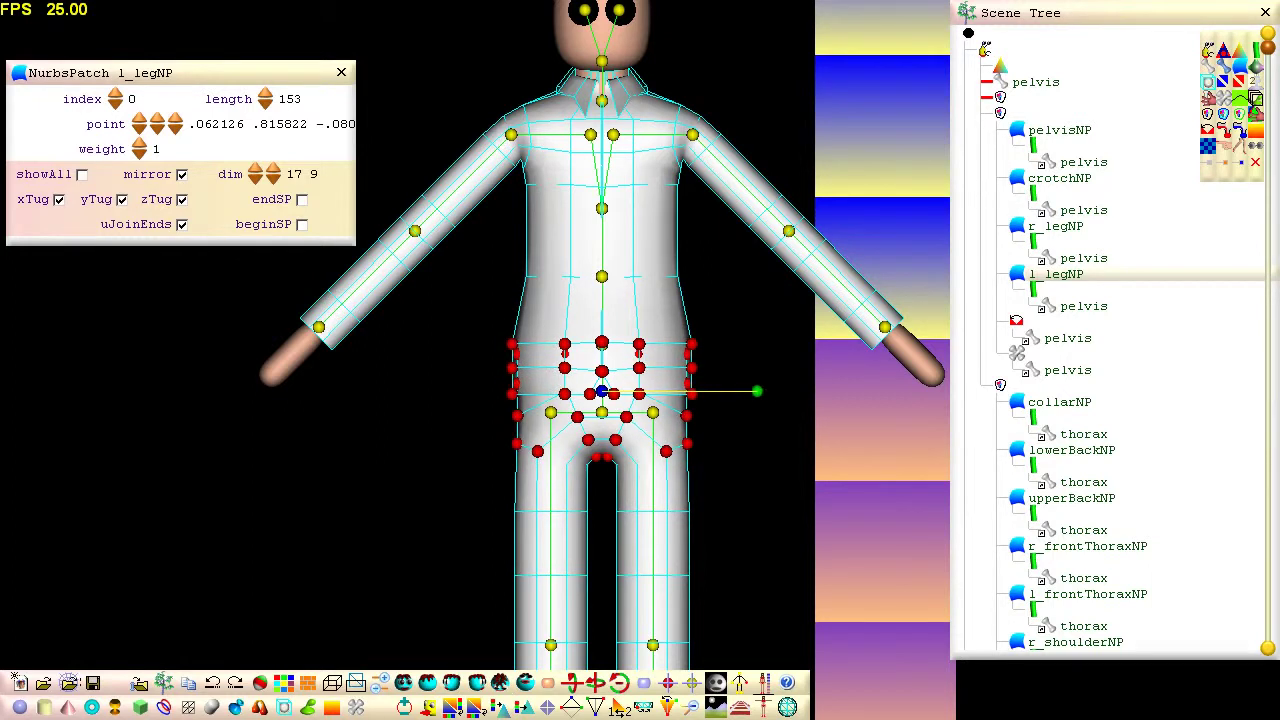
click(451, 683)
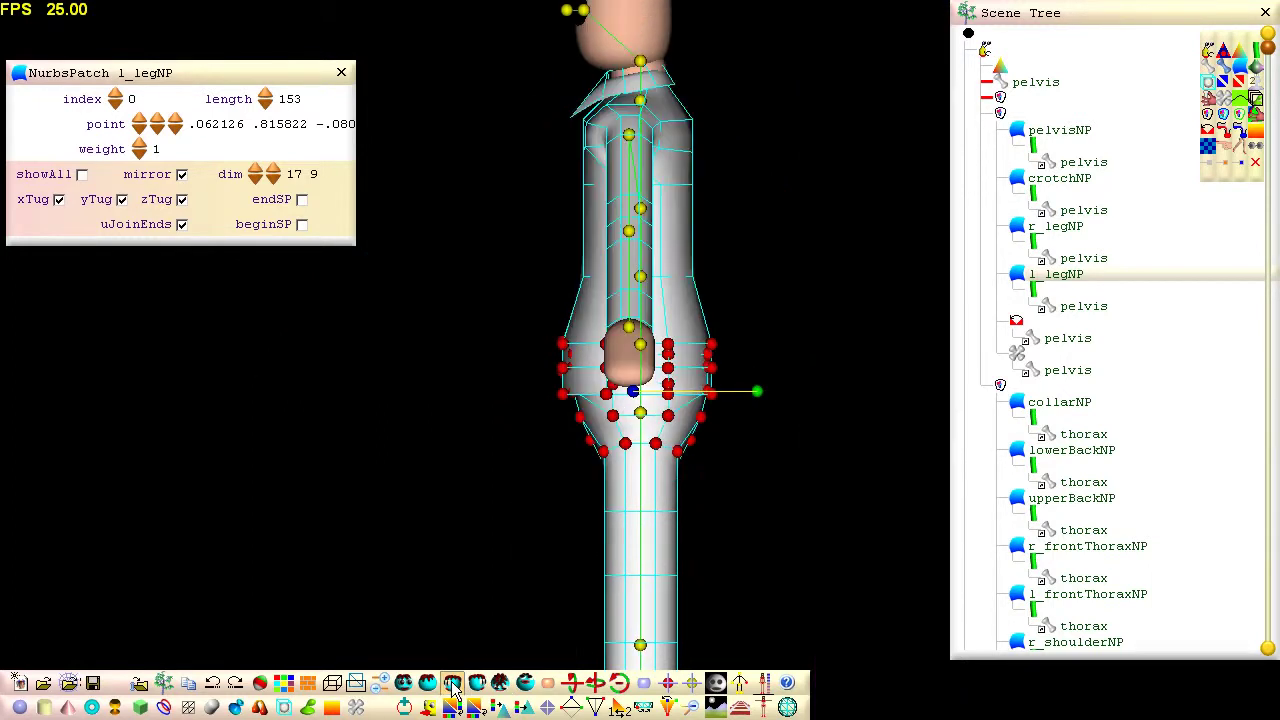
drag(633, 391, 641, 393)
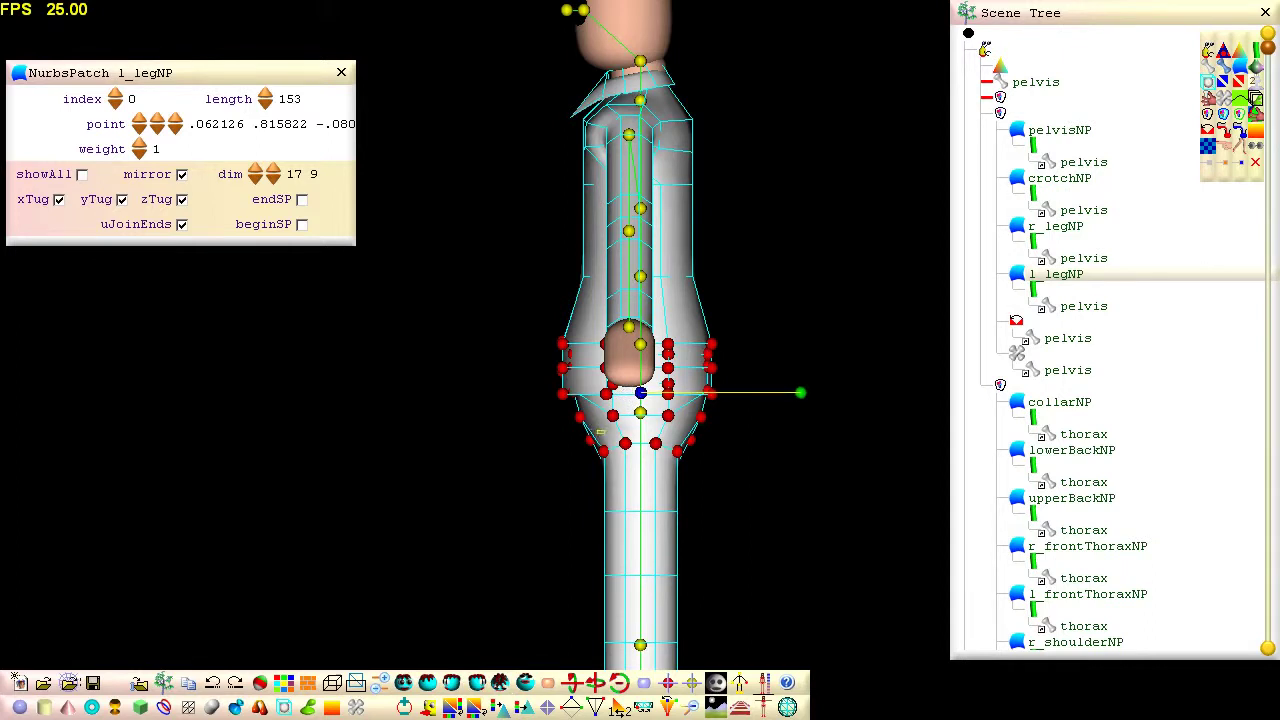
drag(605, 434, 686, 477)
drag(800, 392, 791, 393)
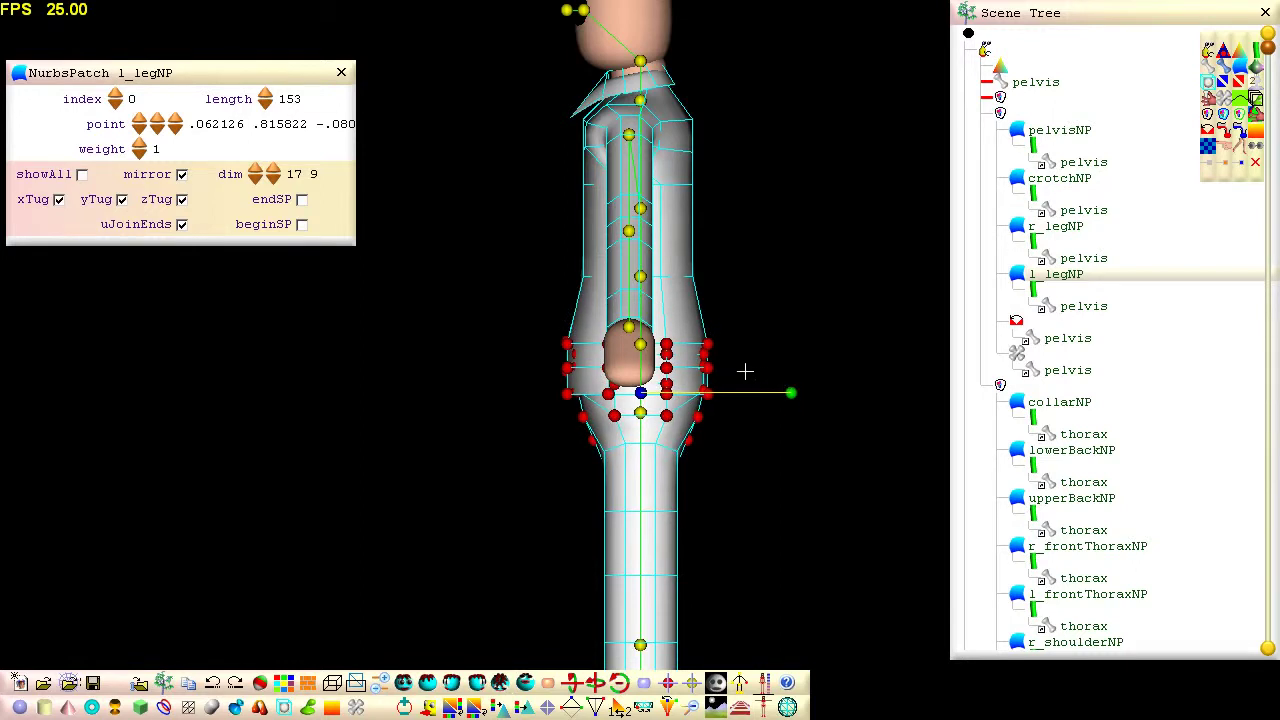
drag(664, 326, 768, 474)
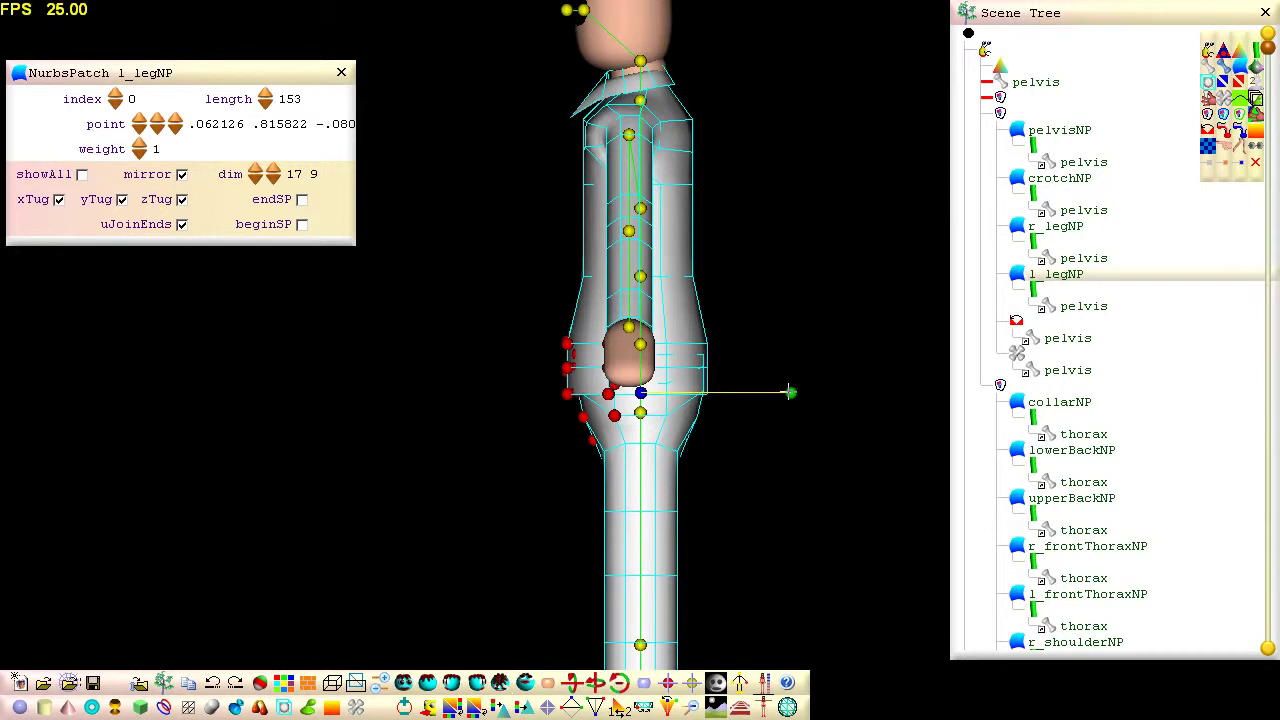
drag(790, 392, 762, 393)
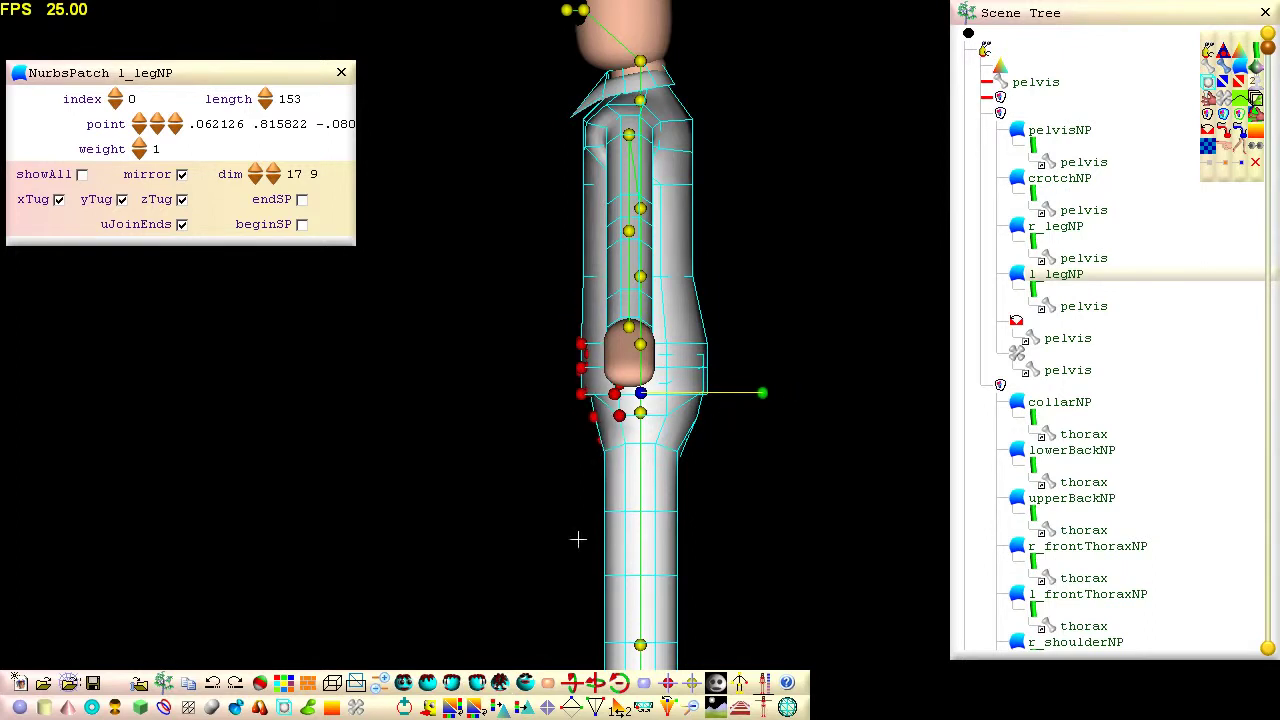
Widen the jacket's row of control points at the waist and shift the control points around the left armpit and chest downward
click(403, 682)
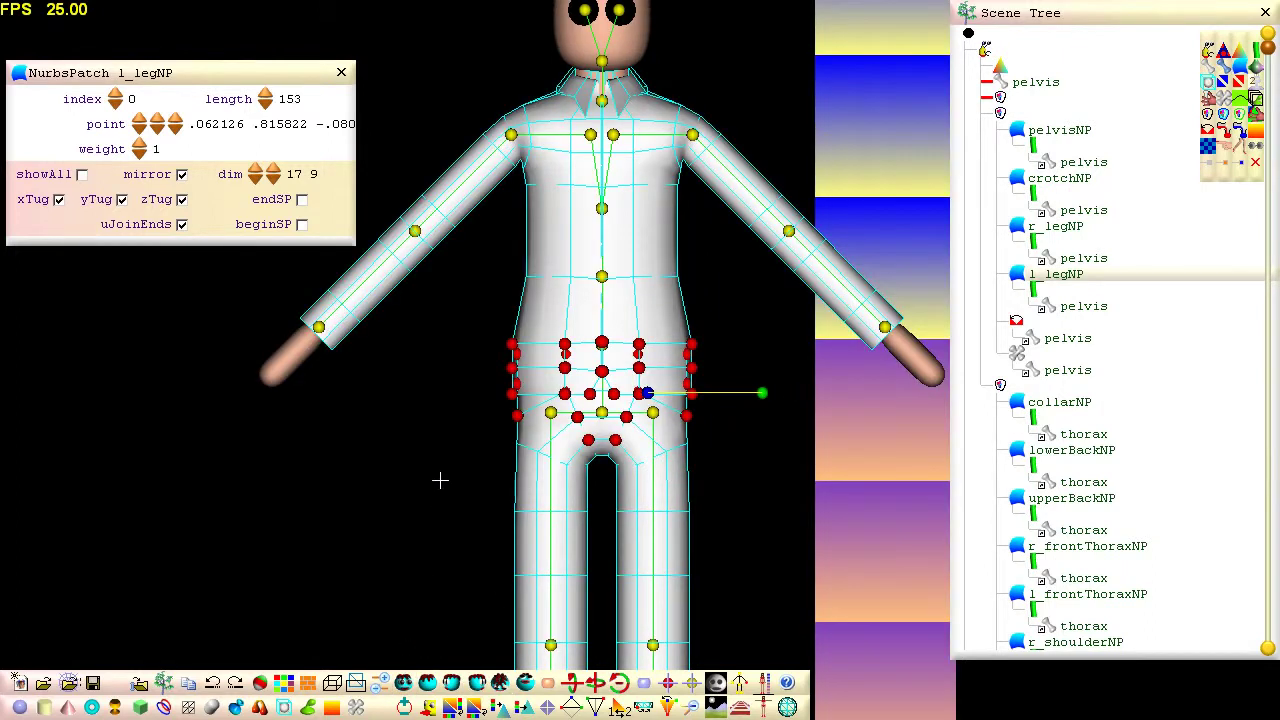
drag(484, 254, 780, 277)
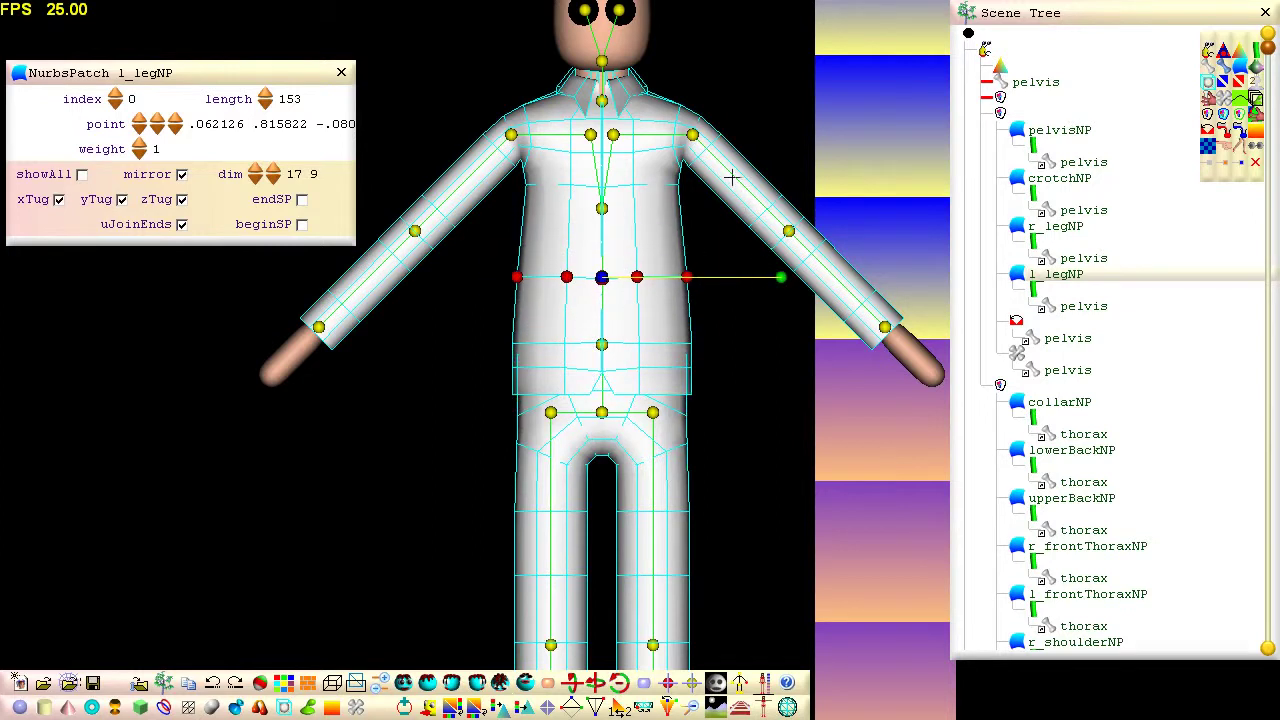
drag(709, 130, 707, 132)
drag(648, 175, 587, 216)
drag(679, 184, 678, 205)
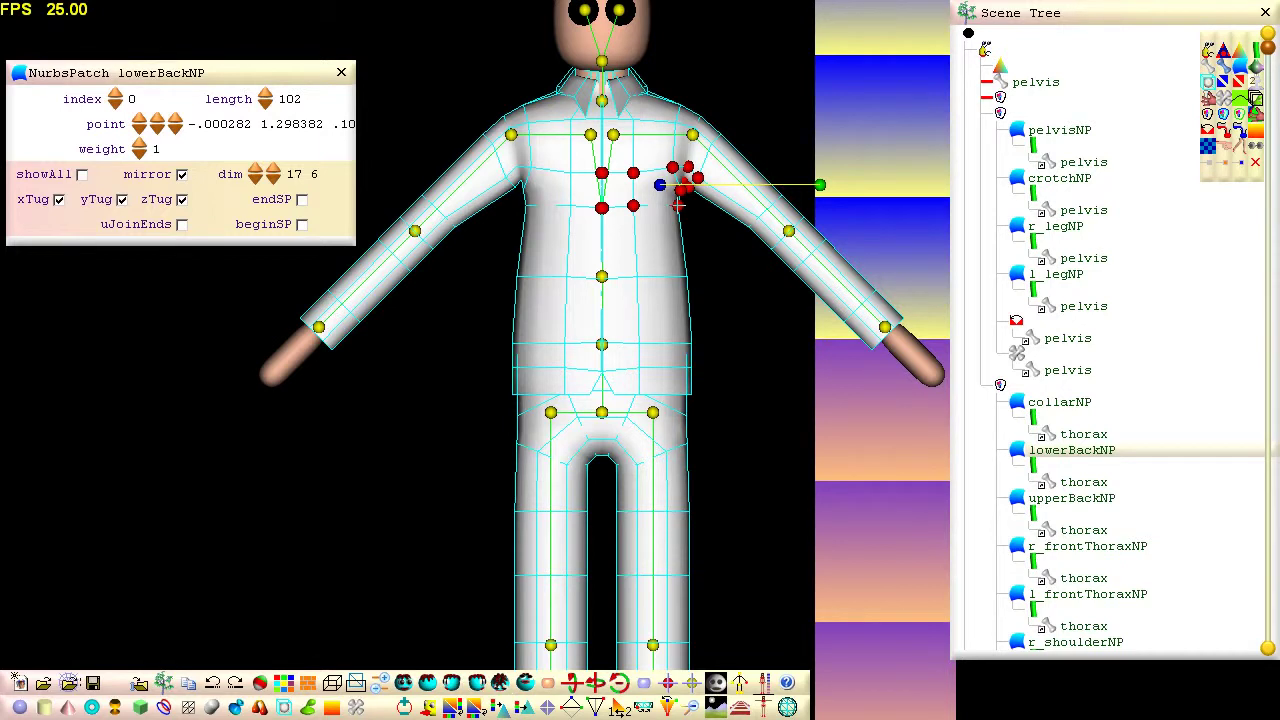
View the left armpit from below and pull the l_shoulderNP control points 26 and 24 at its front inward
middle_drag(702, 218, 741, 358)
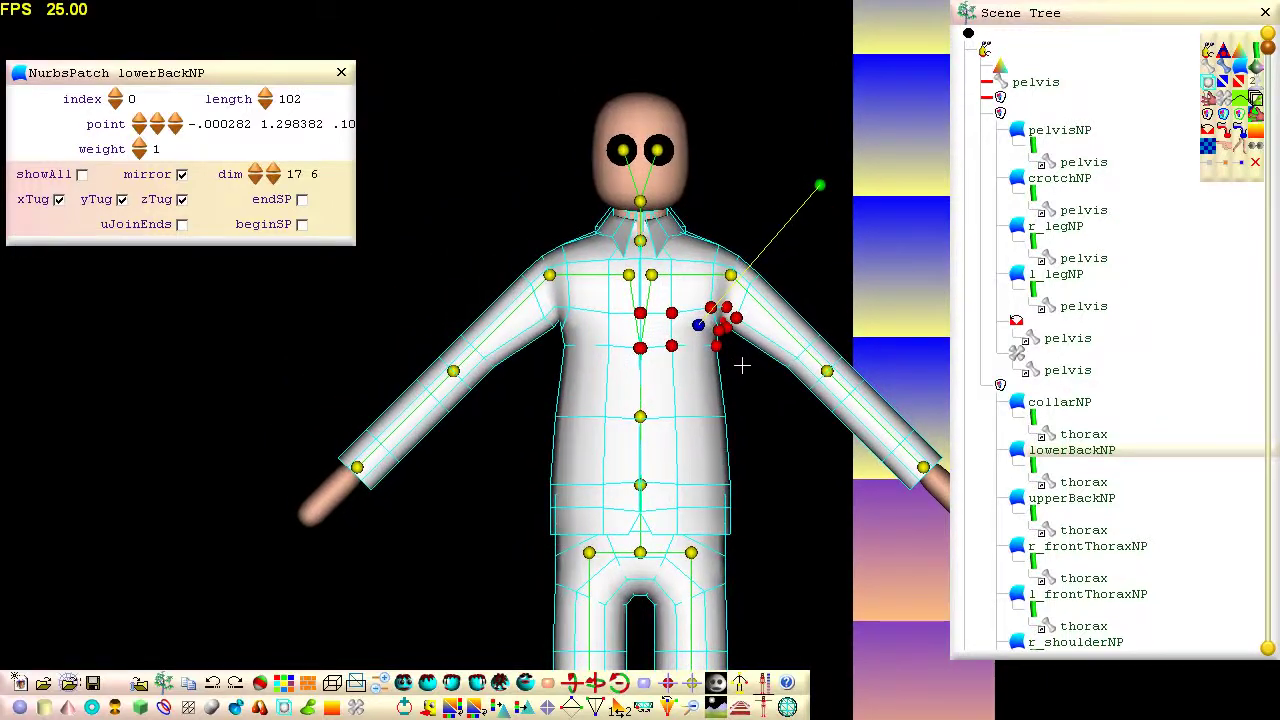
scroll(742, 363, up, 4)
scroll(742, 367, up, 3)
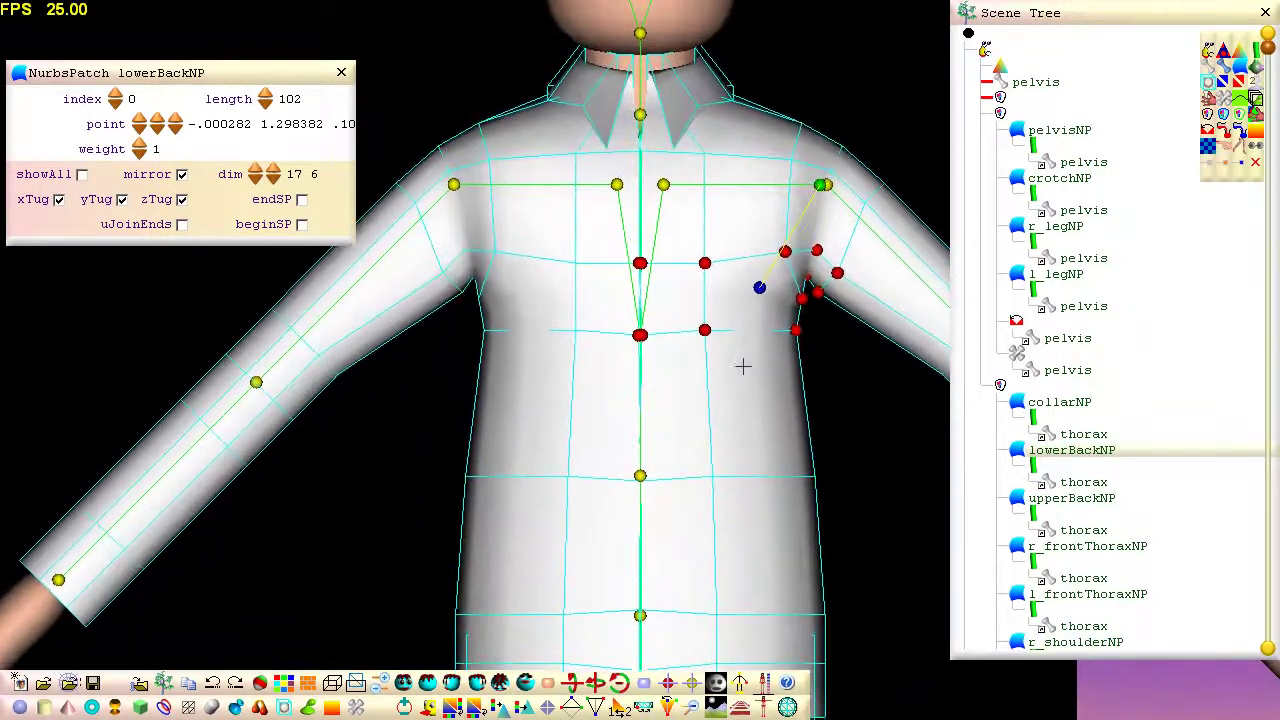
middle_drag(743, 366, 743, 366)
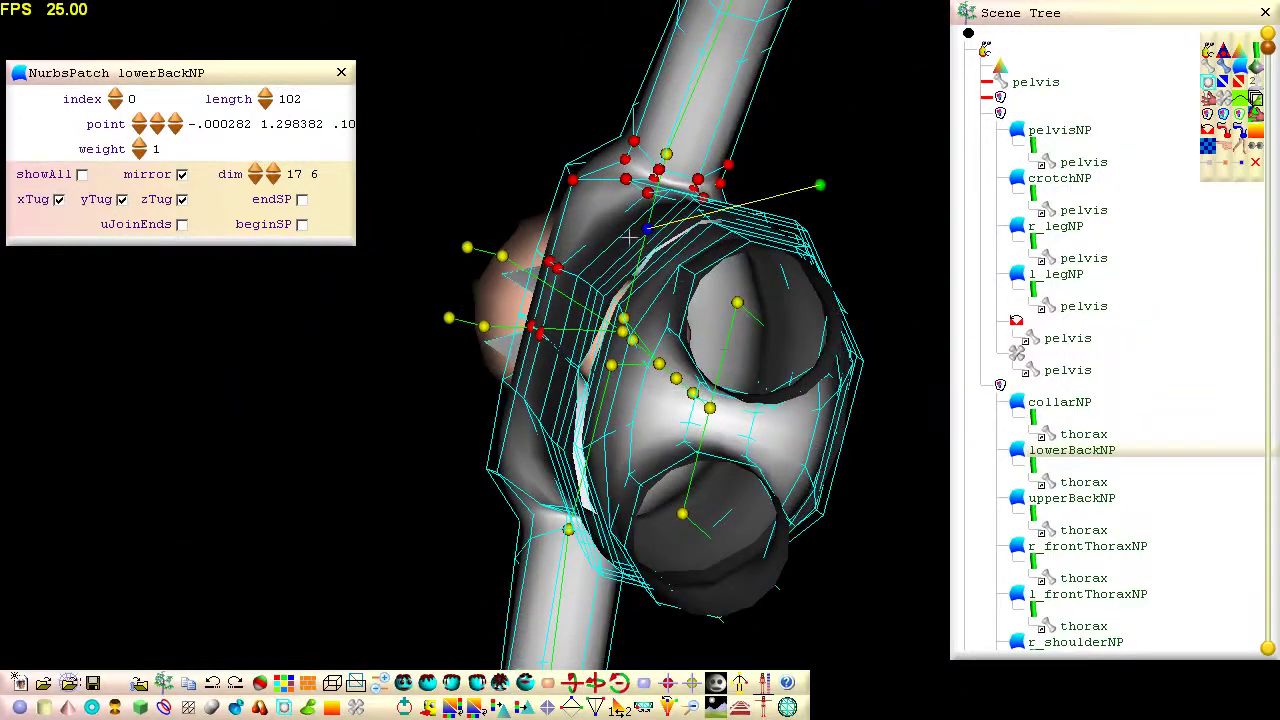
click(578, 170)
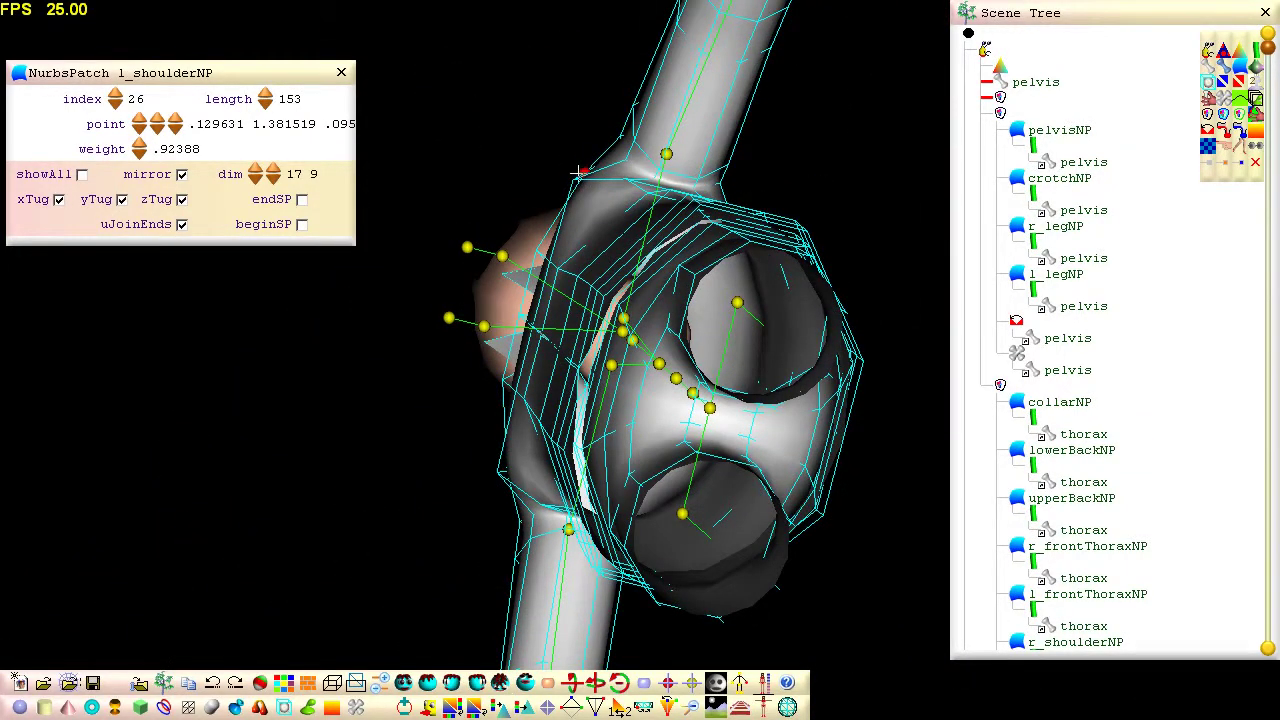
drag(571, 178, 595, 183)
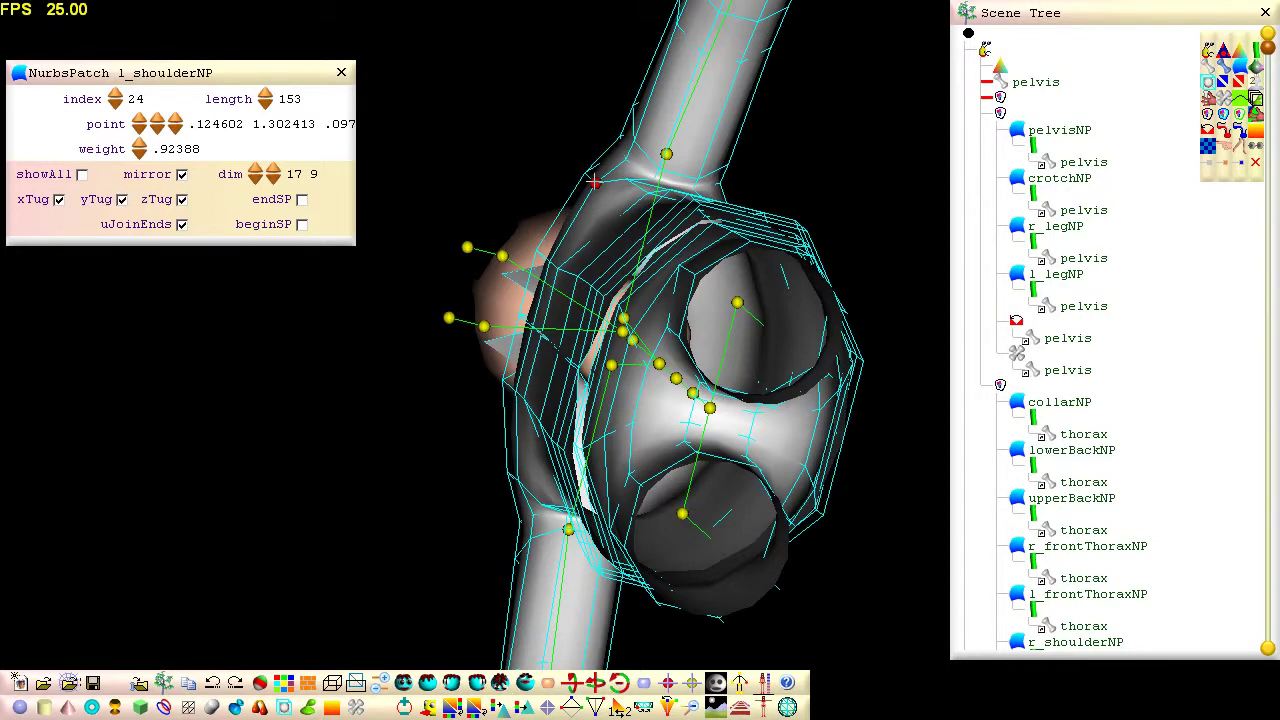
Pull l_shoulderNP control point 41 at the front of the left armpit slightly downward
key(Left)
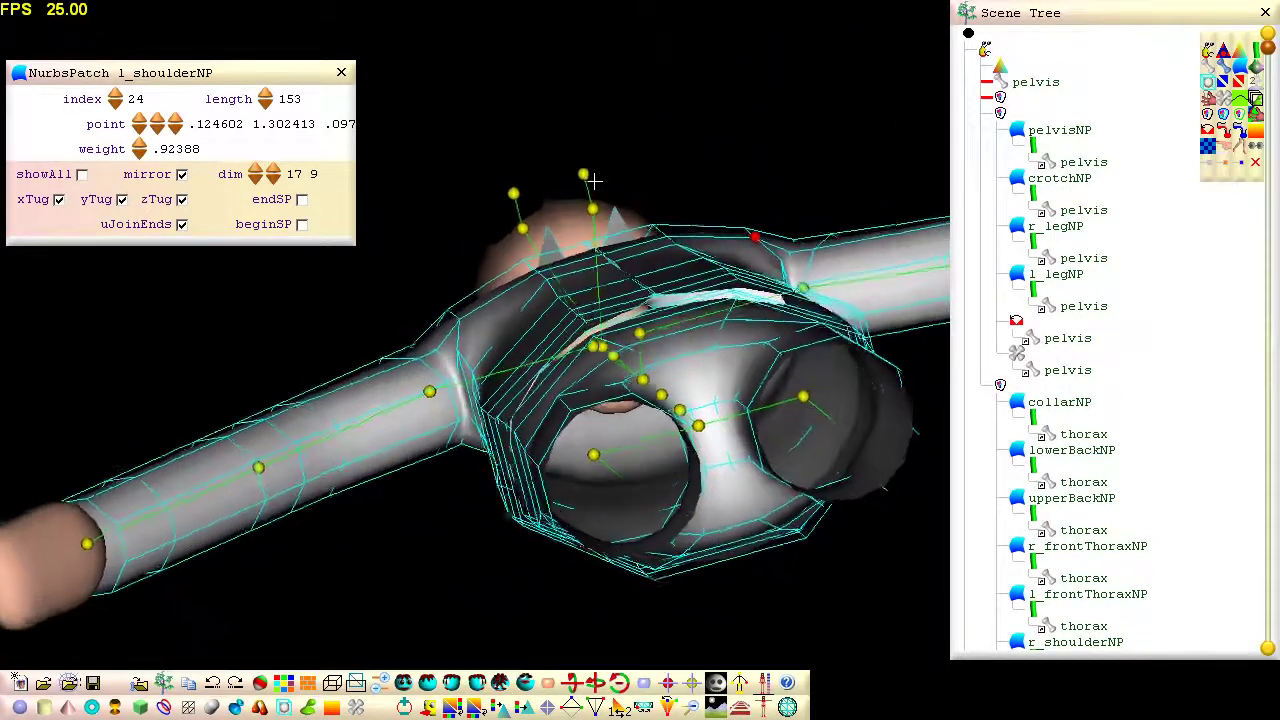
key(Left)
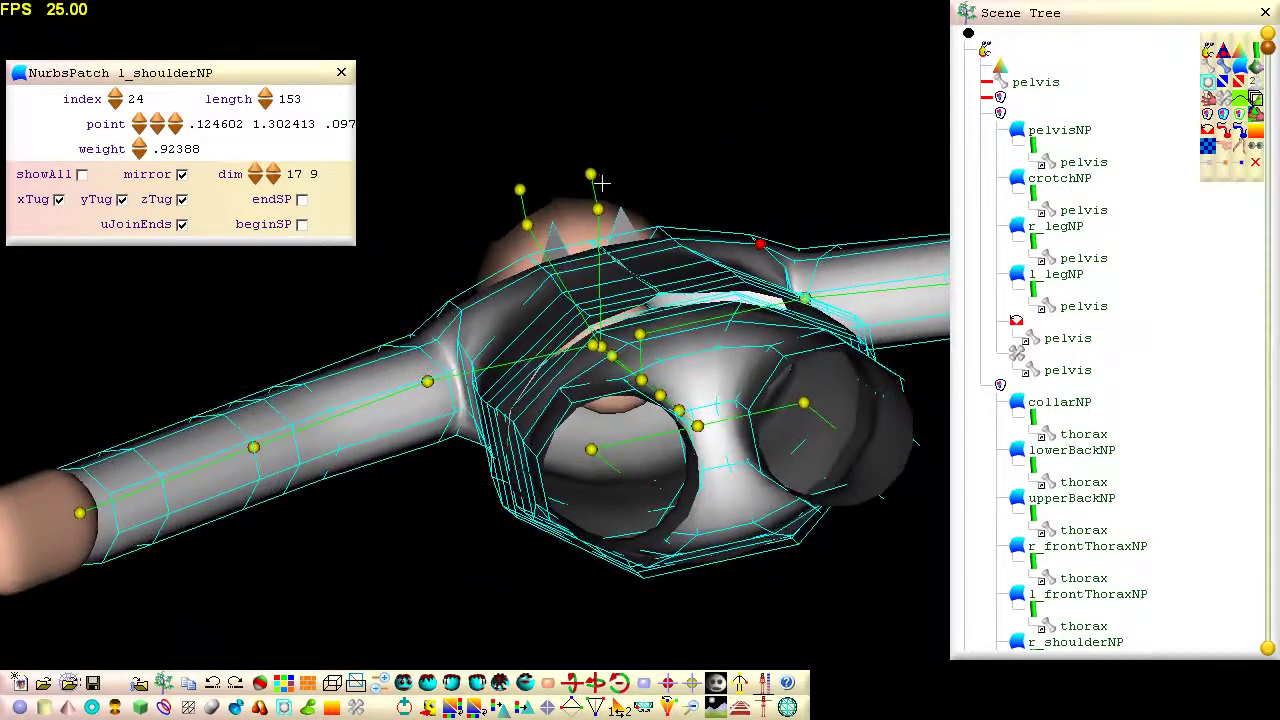
click(798, 242)
click(798, 255)
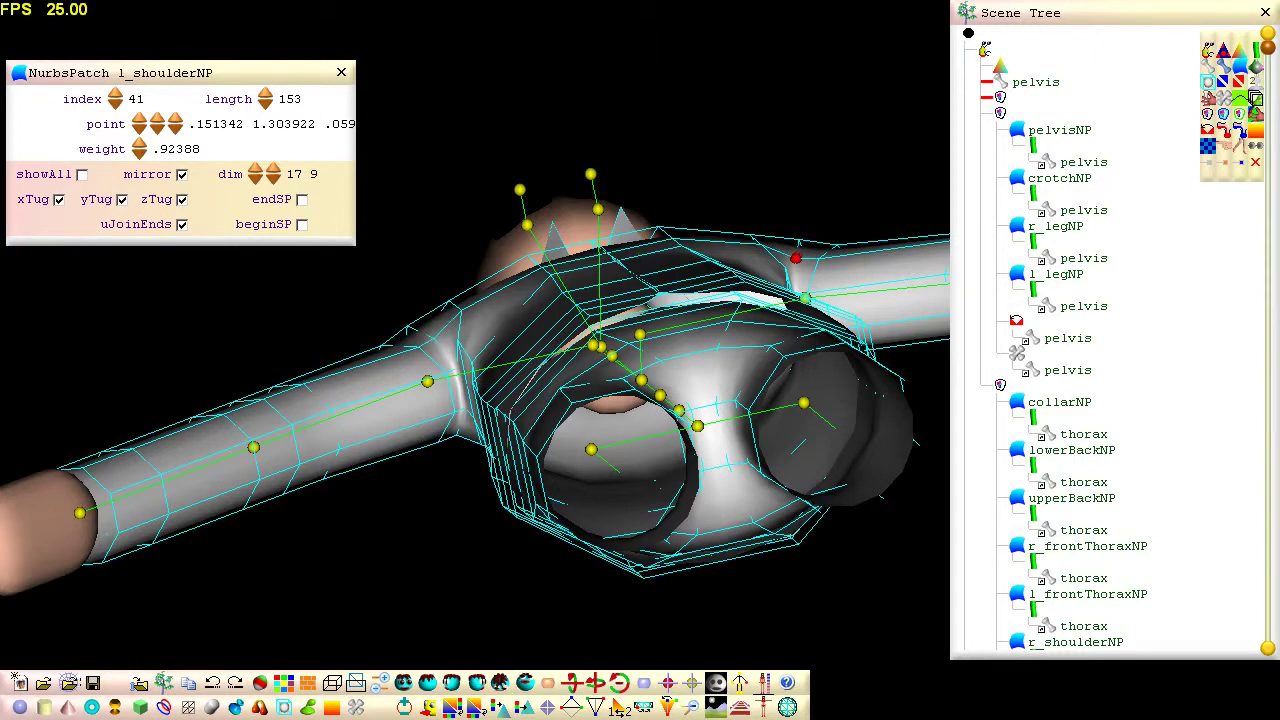
Shift l_shoulderNP control points 32, 18 and 49 behind the left shoulder and armpit slightly toward the back
key(Down)
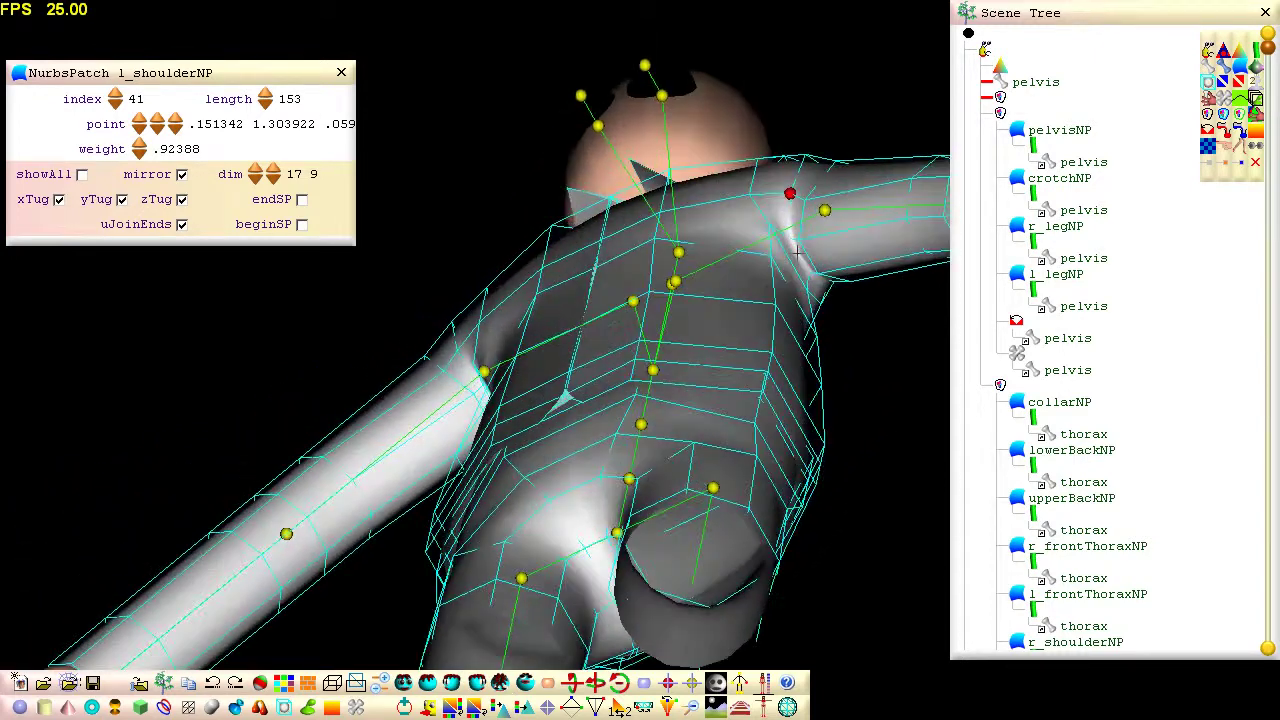
key(Left)
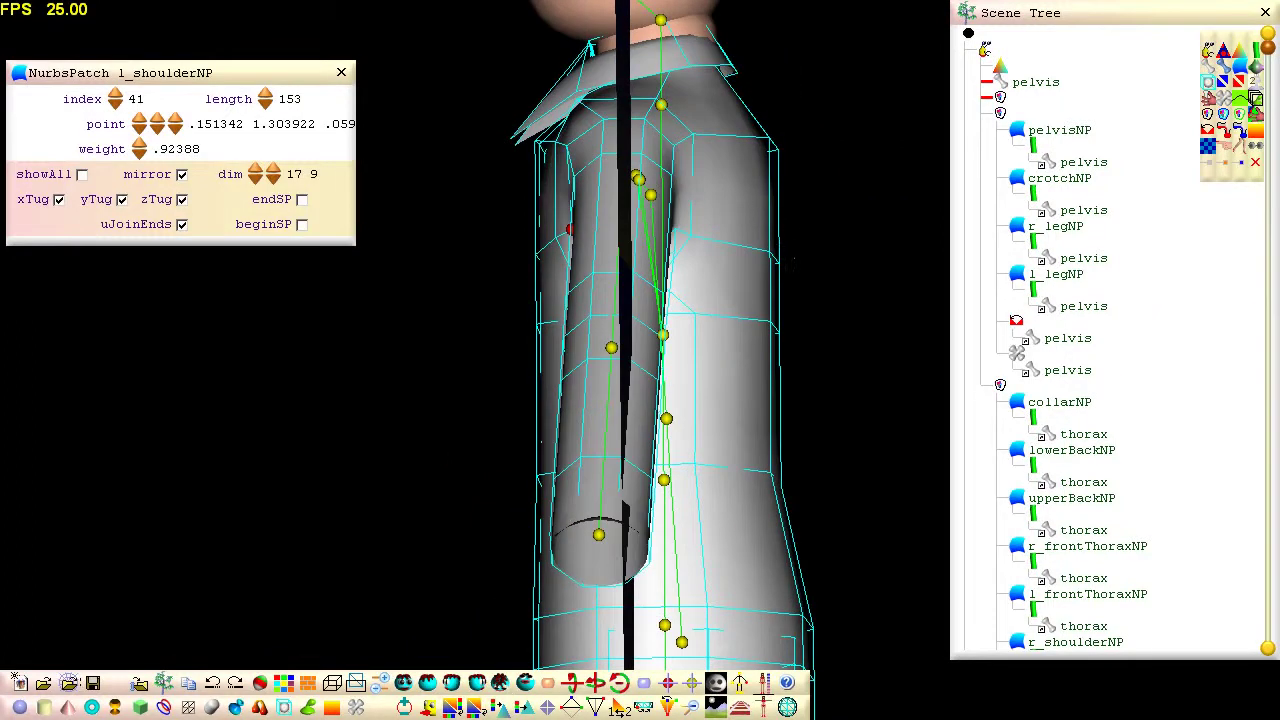
drag(693, 134, 702, 137)
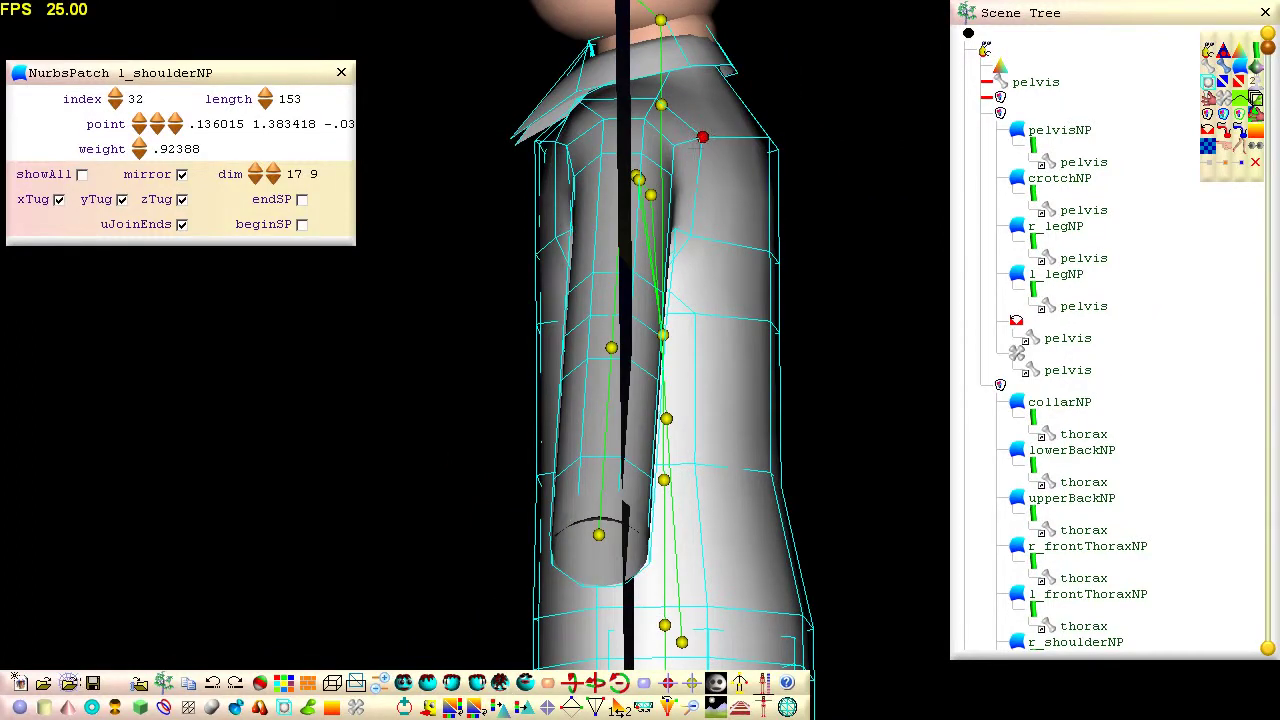
click(704, 234)
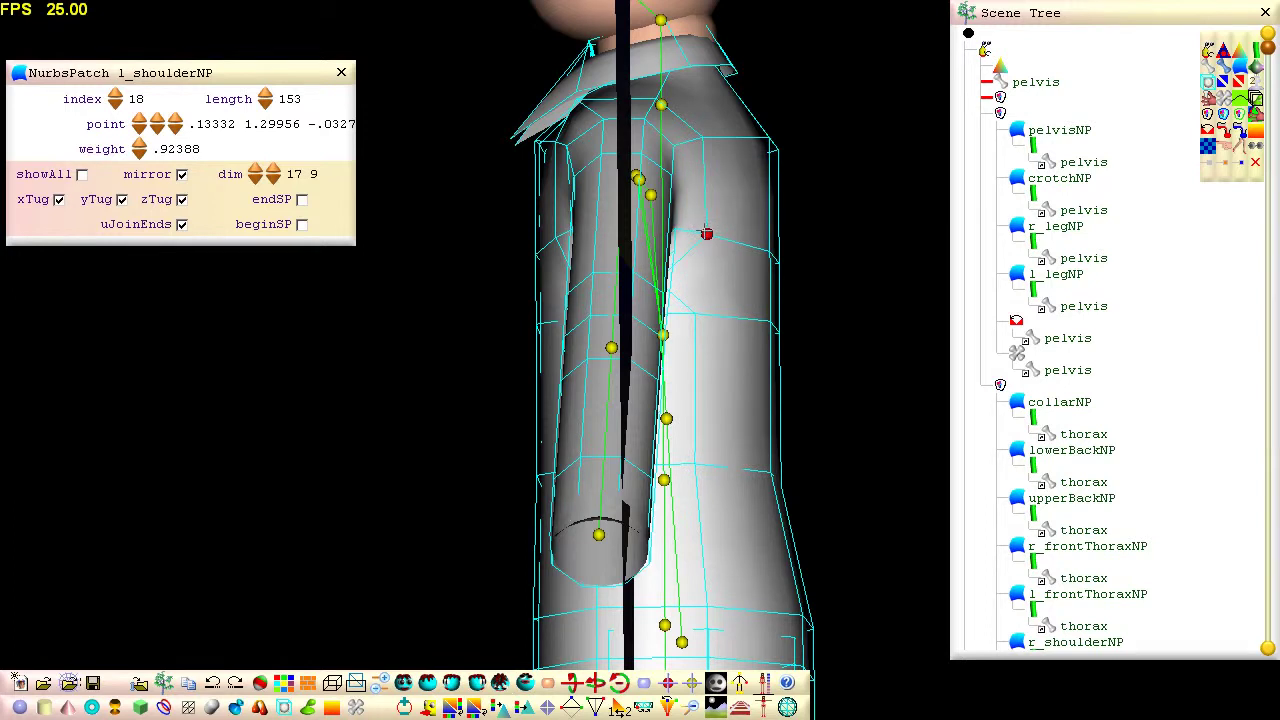
click(681, 146)
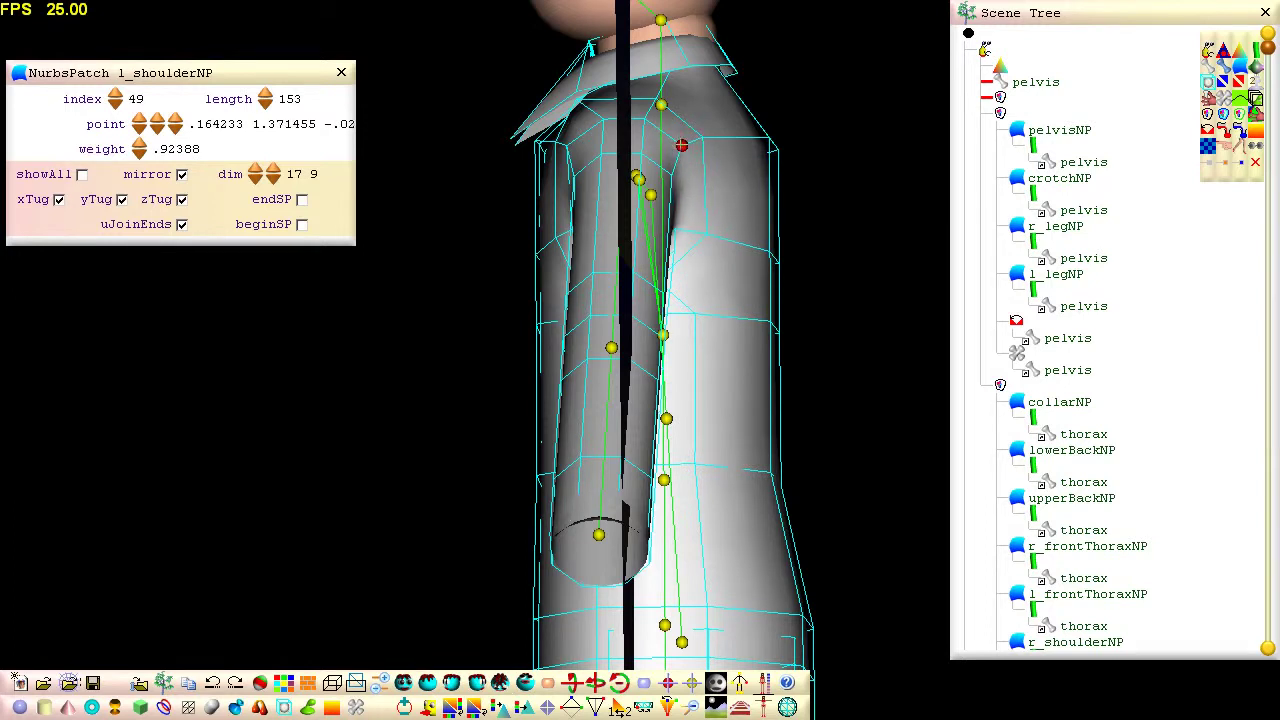
Adjust l_shoulderNP control points 20 and 35 and lowerBackNP control point 30 around the underside of the left armpit
middle_drag(681, 145, 681, 145)
click(710, 199)
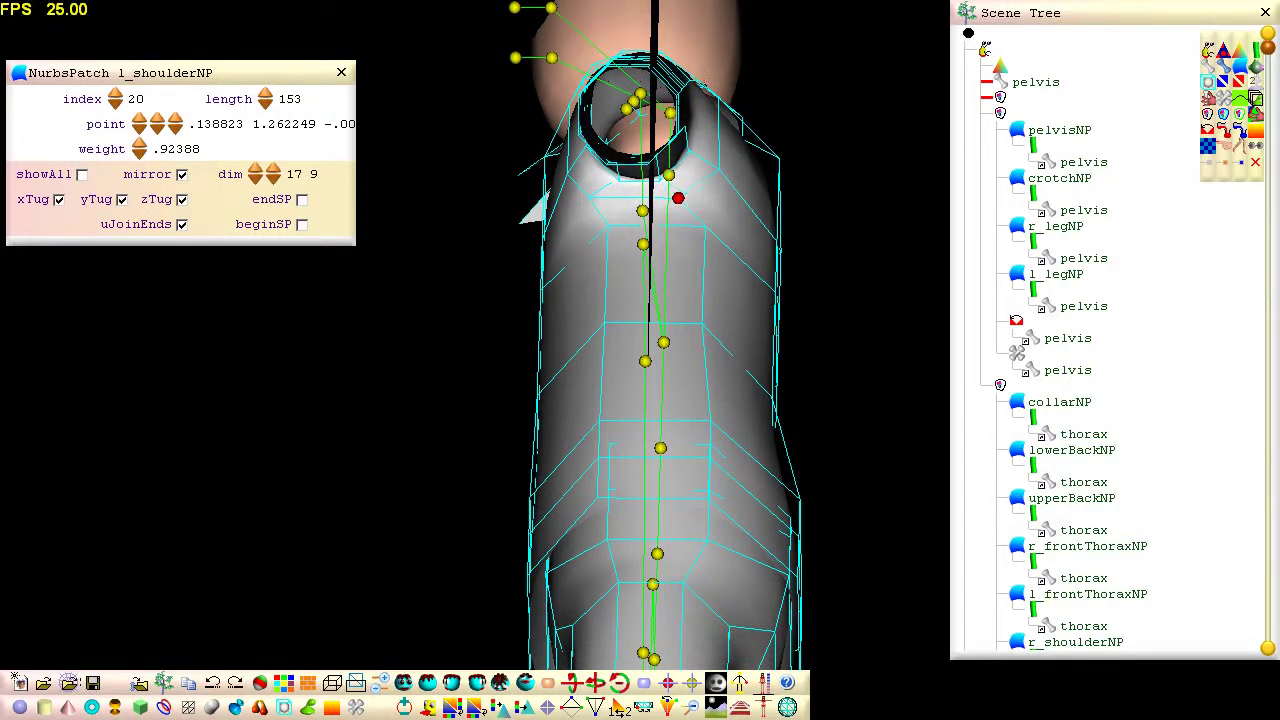
click(600, 224)
middle_drag(595, 225, 593, 224)
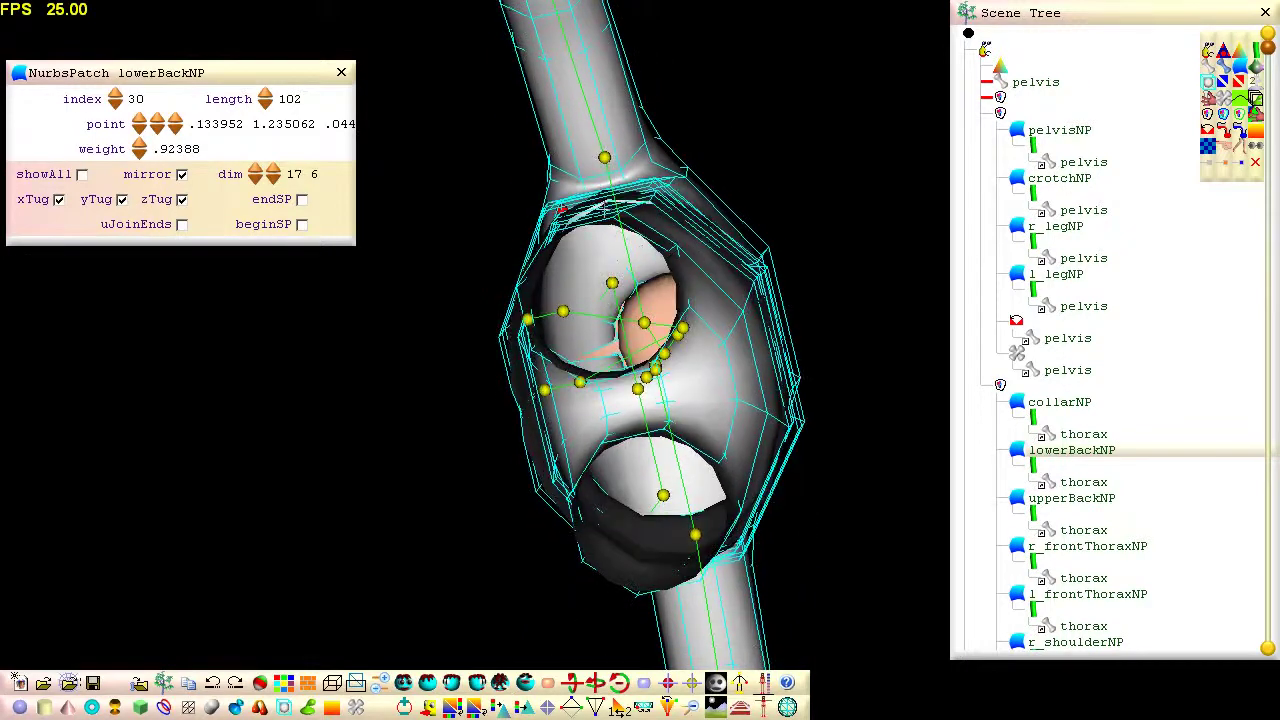
click(664, 157)
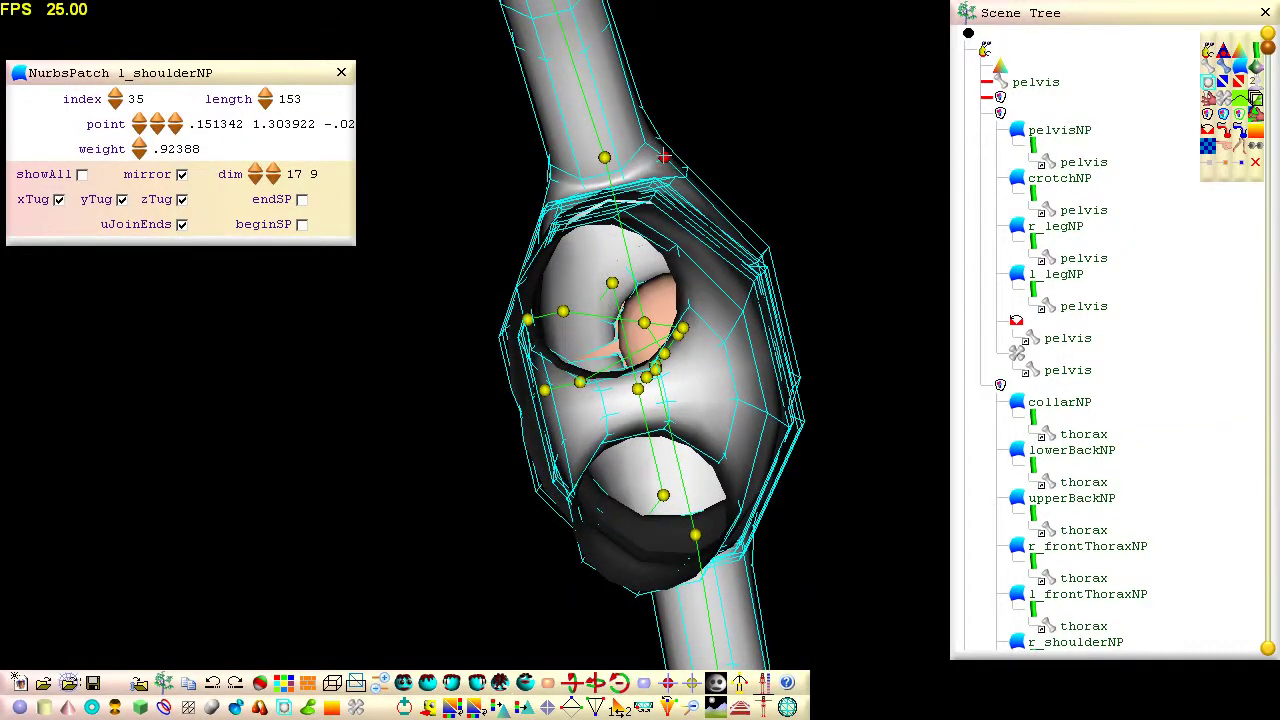
Pull l_shoulderNP control points 54 and 56 on the underside of the left sleeve at the armpit downward
middle_drag(664, 156, 663, 156)
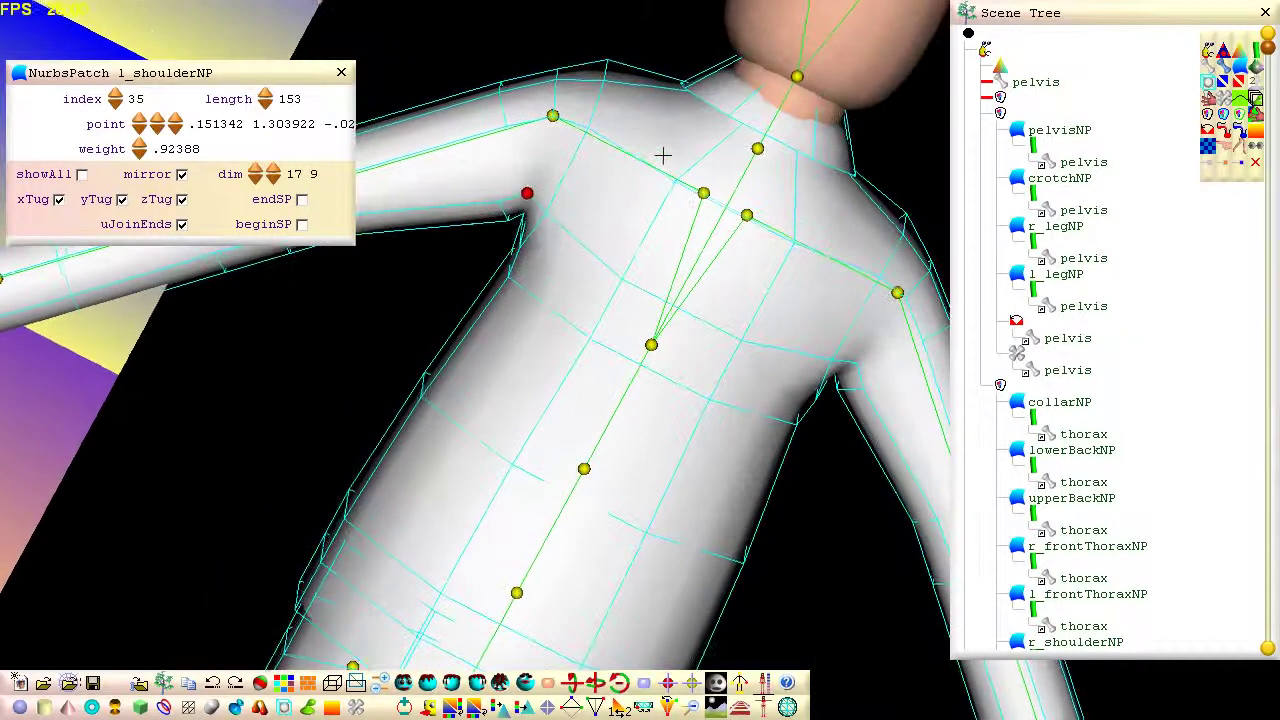
click(500, 189)
drag(507, 212, 503, 211)
key(Left)
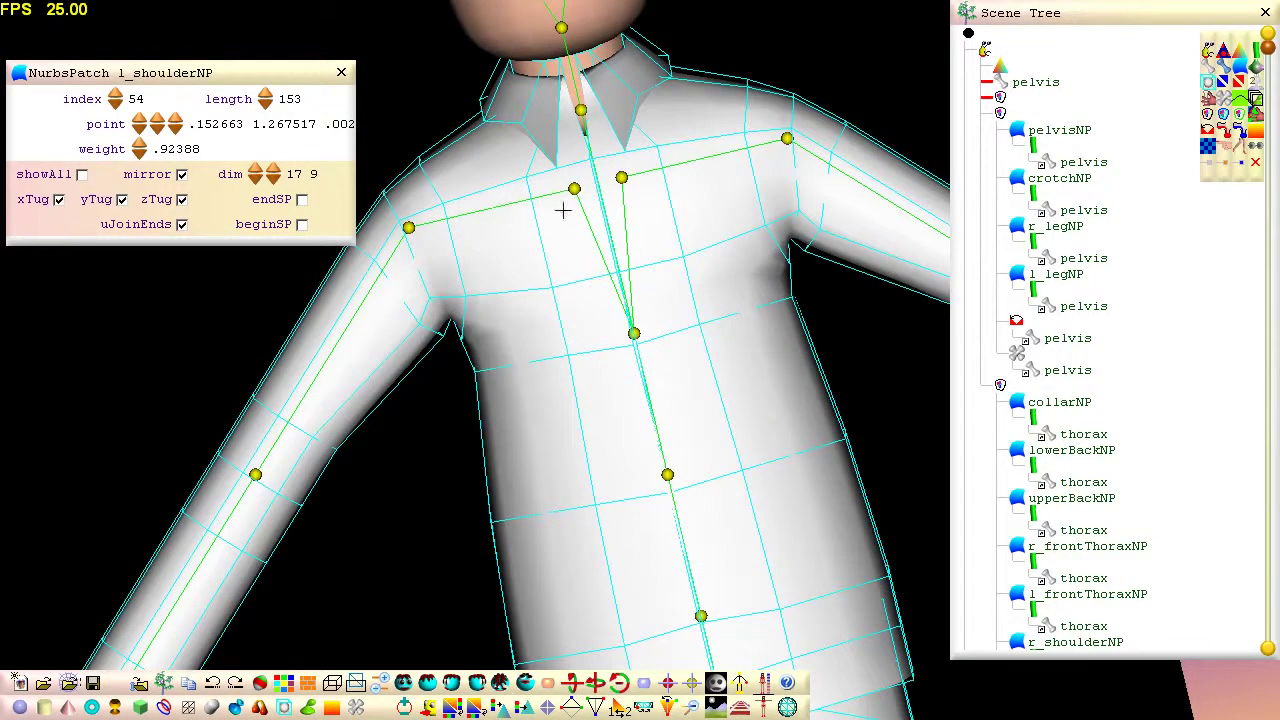
mouse_move(816, 228)
mouse_down()
mouse_move(823, 213)
mouse_move(807, 245)
mouse_up()
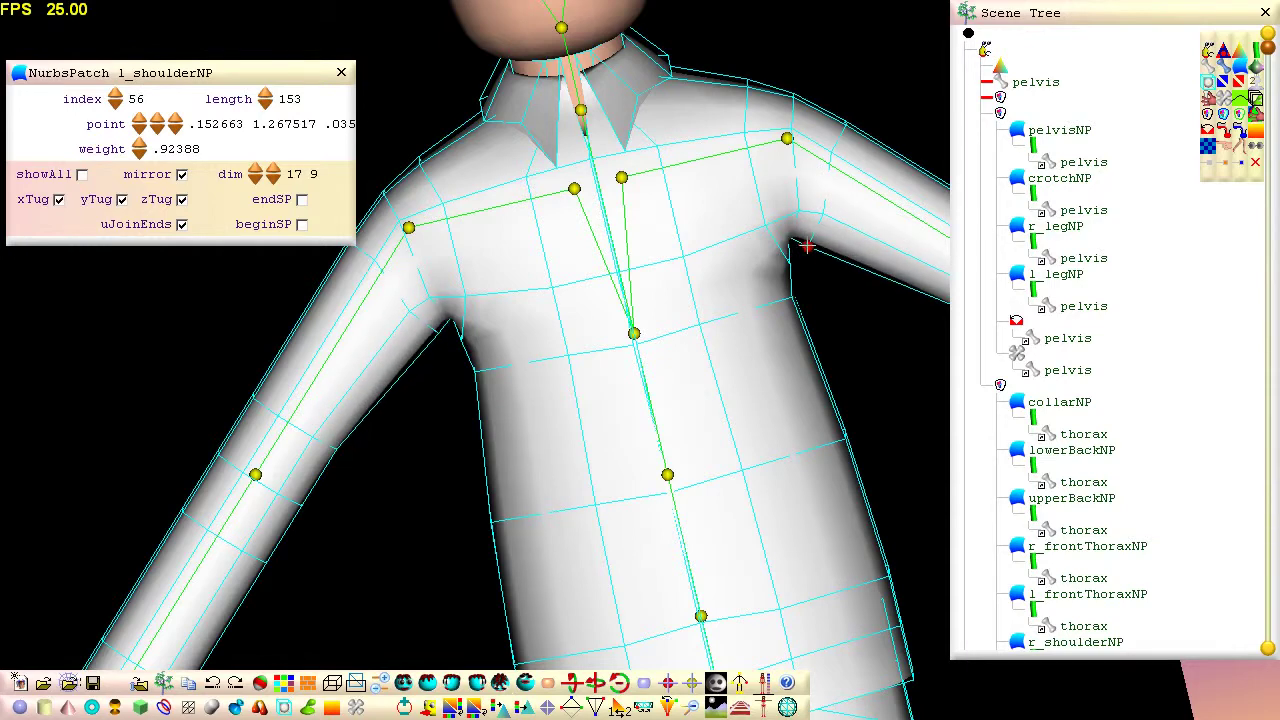
Move collarNP control points 41, 43 and 45 at the back of the neck outward, using the wireframe display to reach them
middle_drag(806, 245, 806, 244)
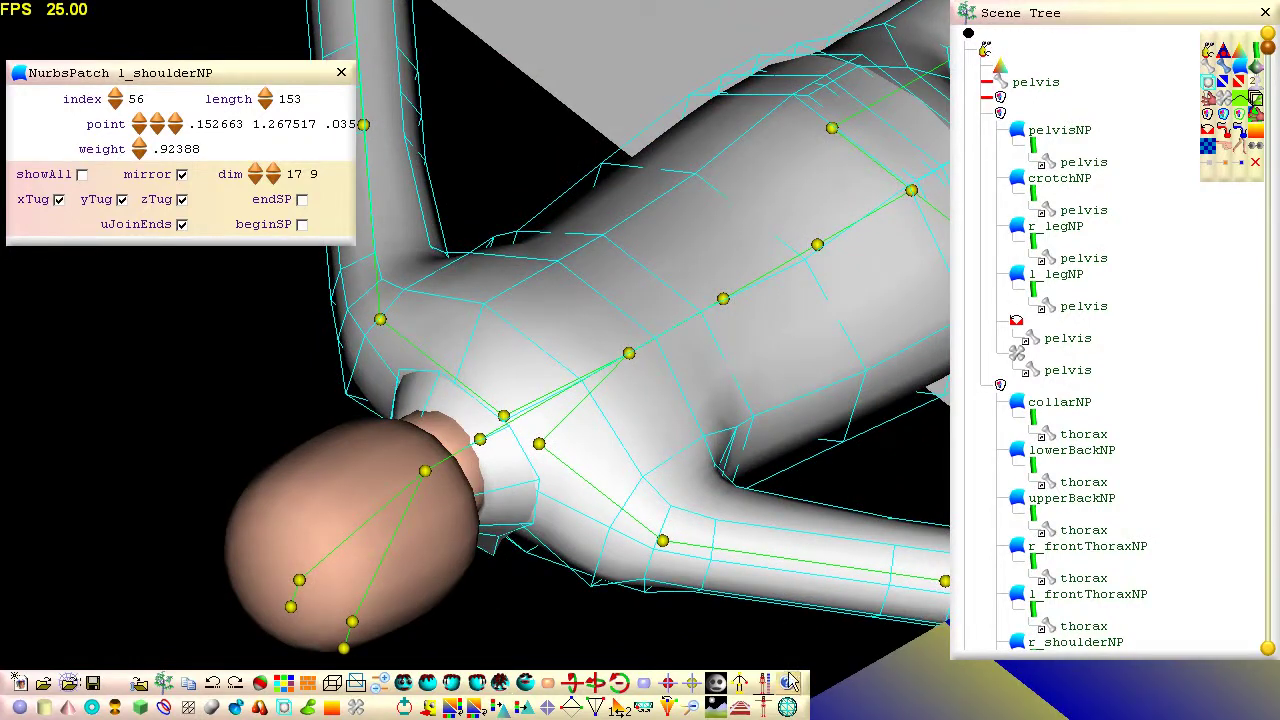
click(788, 708)
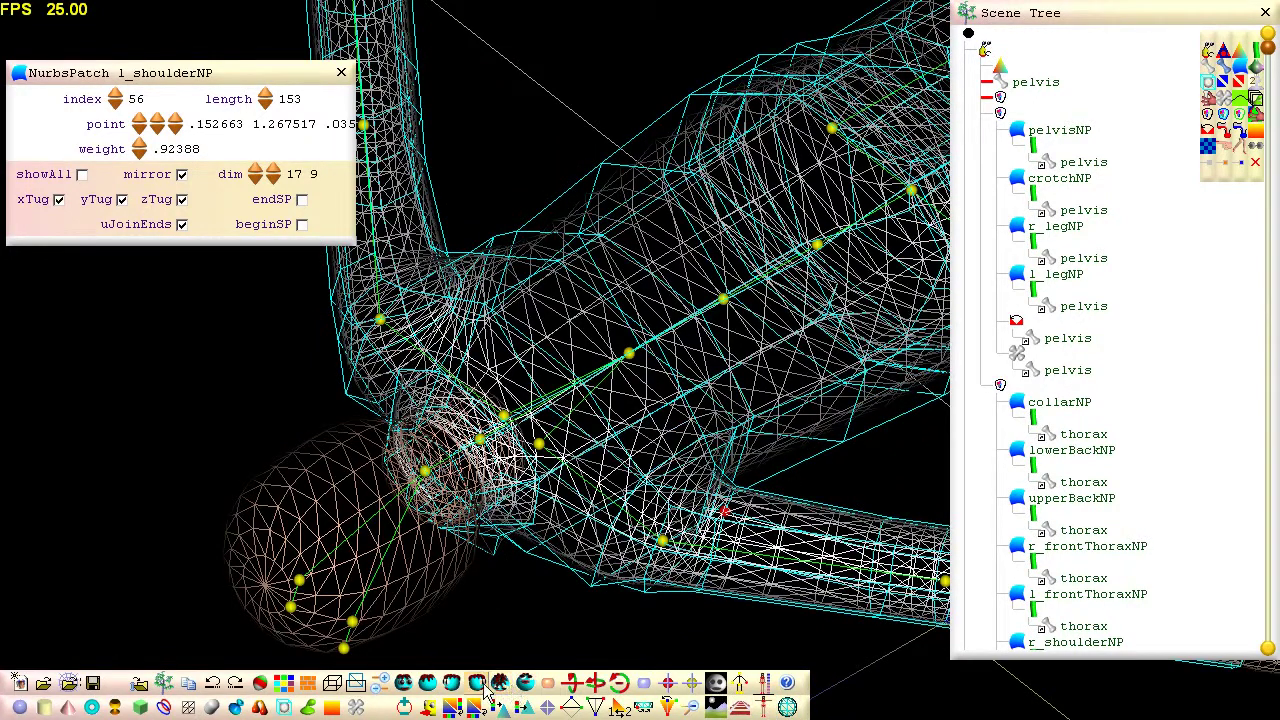
click(452, 683)
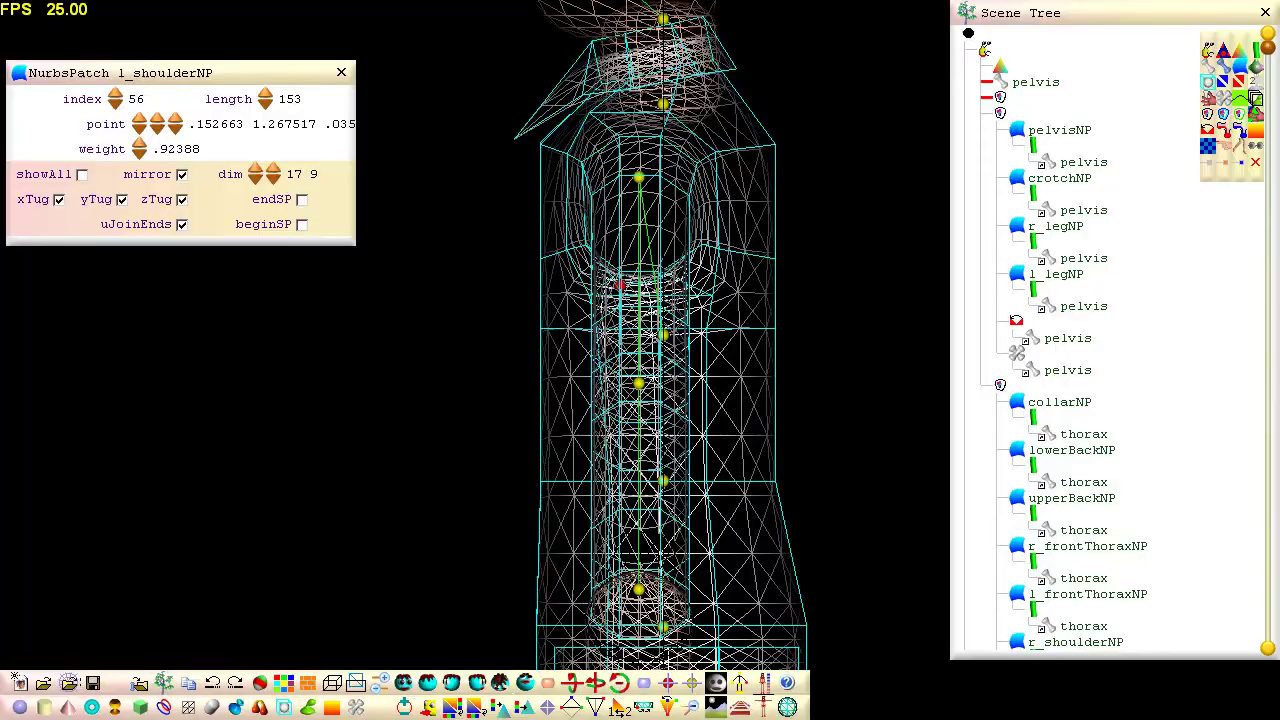
drag(706, 16, 716, 17)
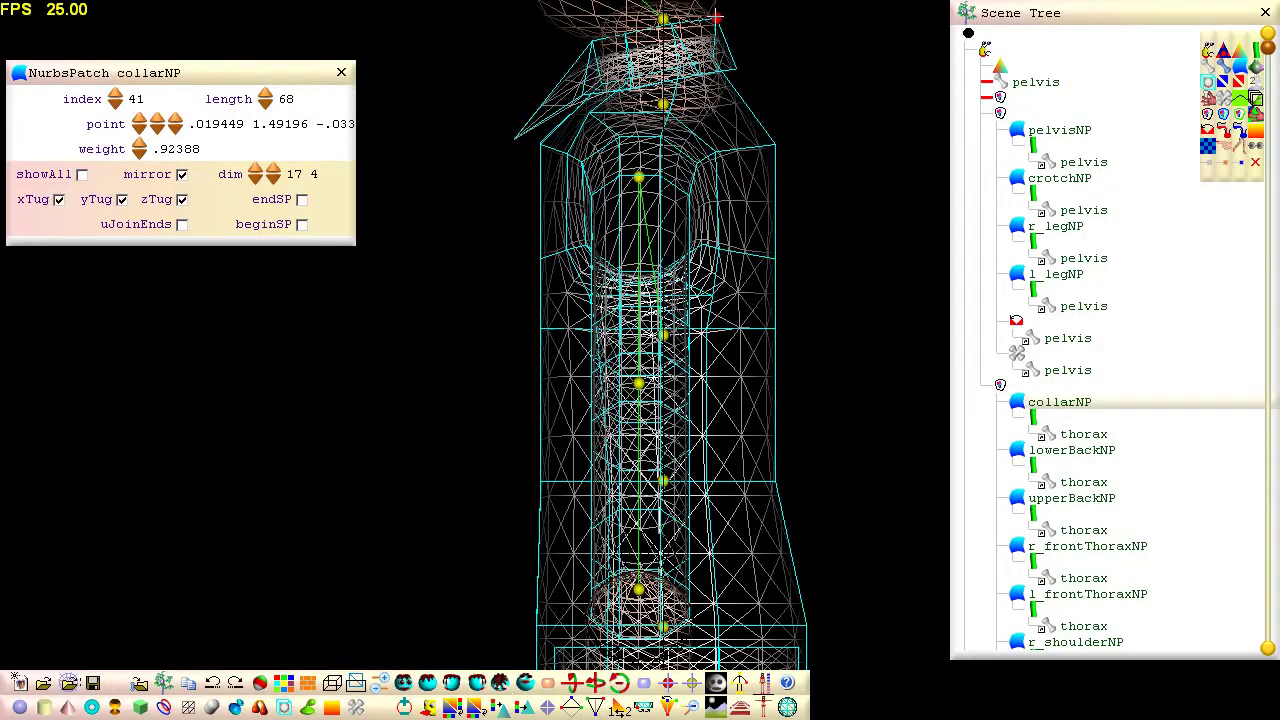
key(Left)
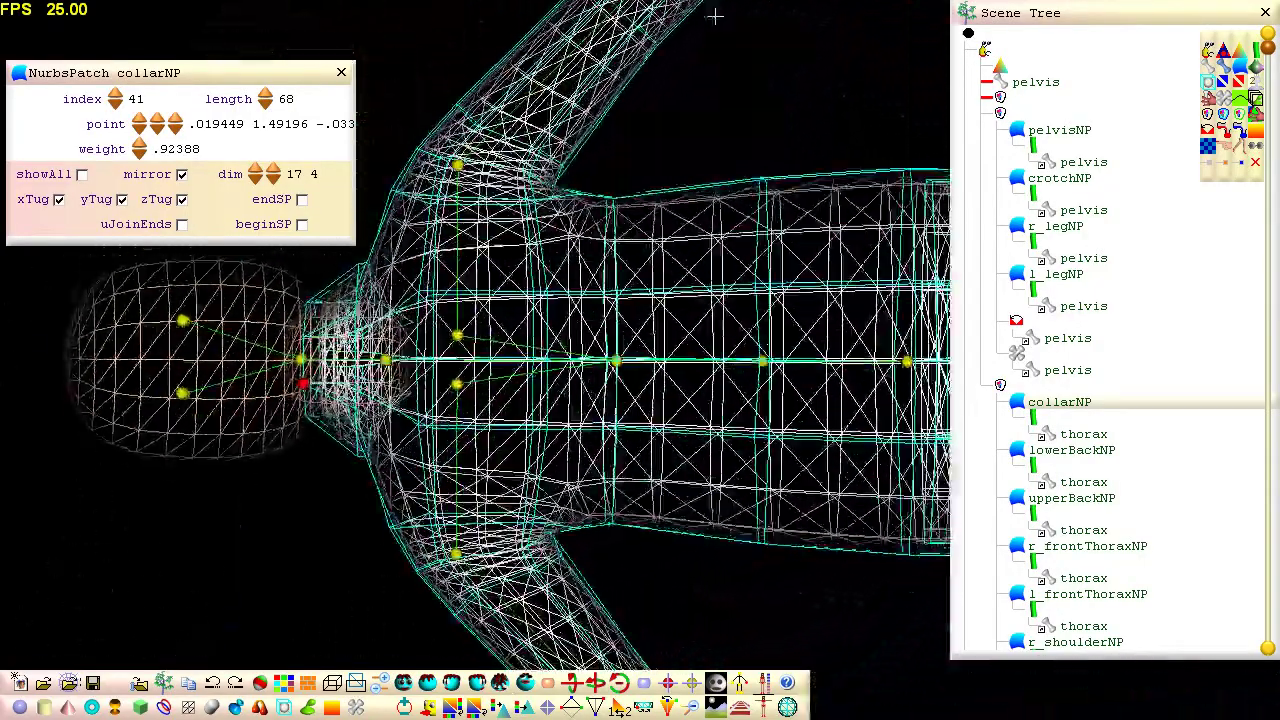
click(787, 707)
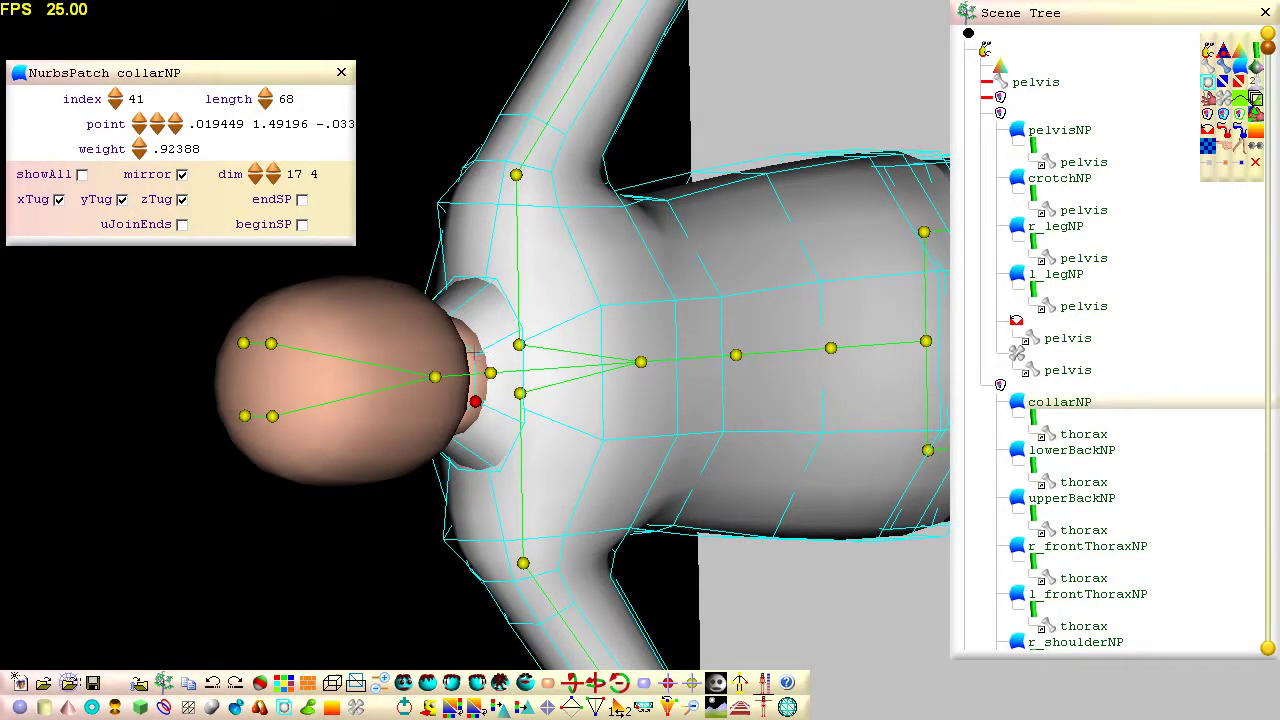
click(477, 350)
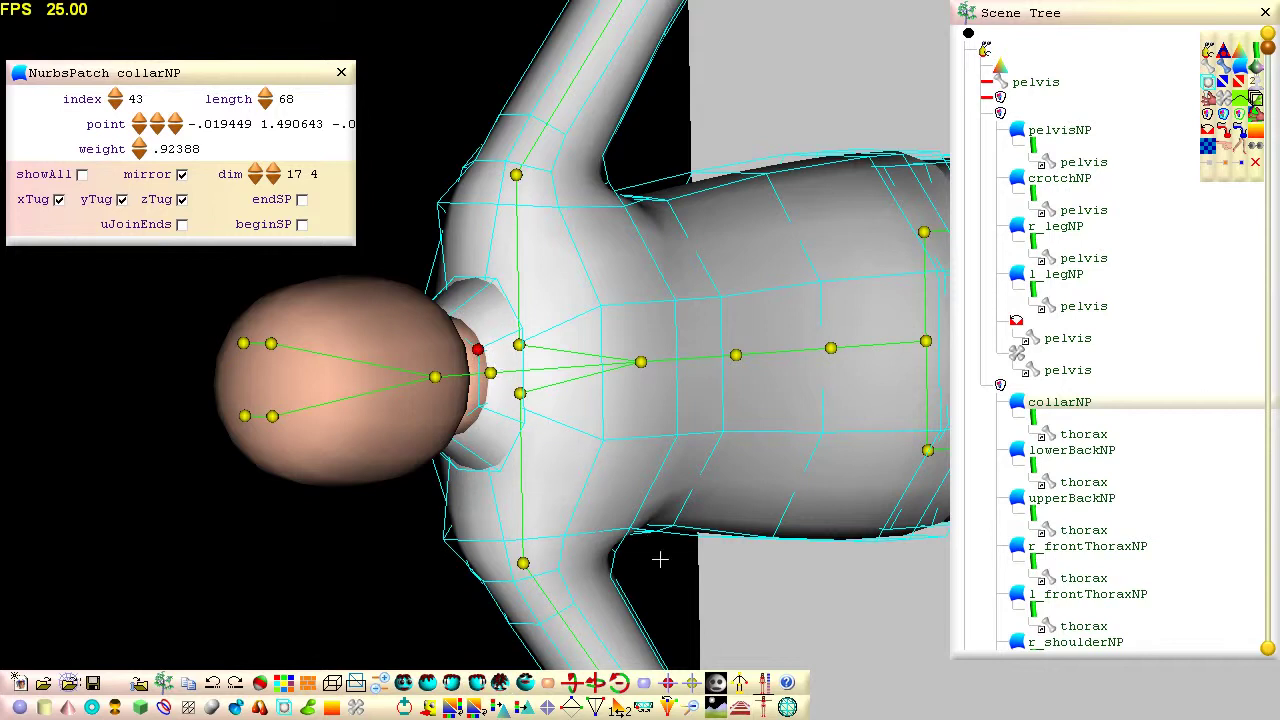
click(788, 707)
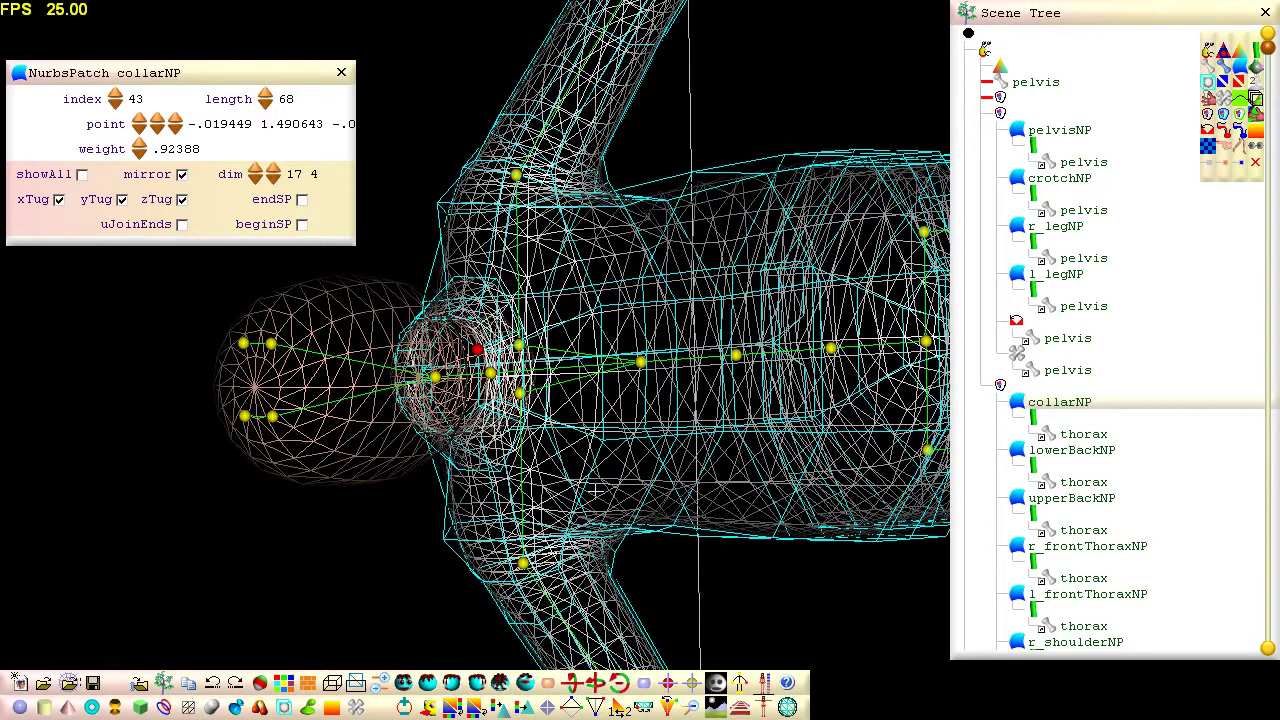
drag(443, 317, 443, 311)
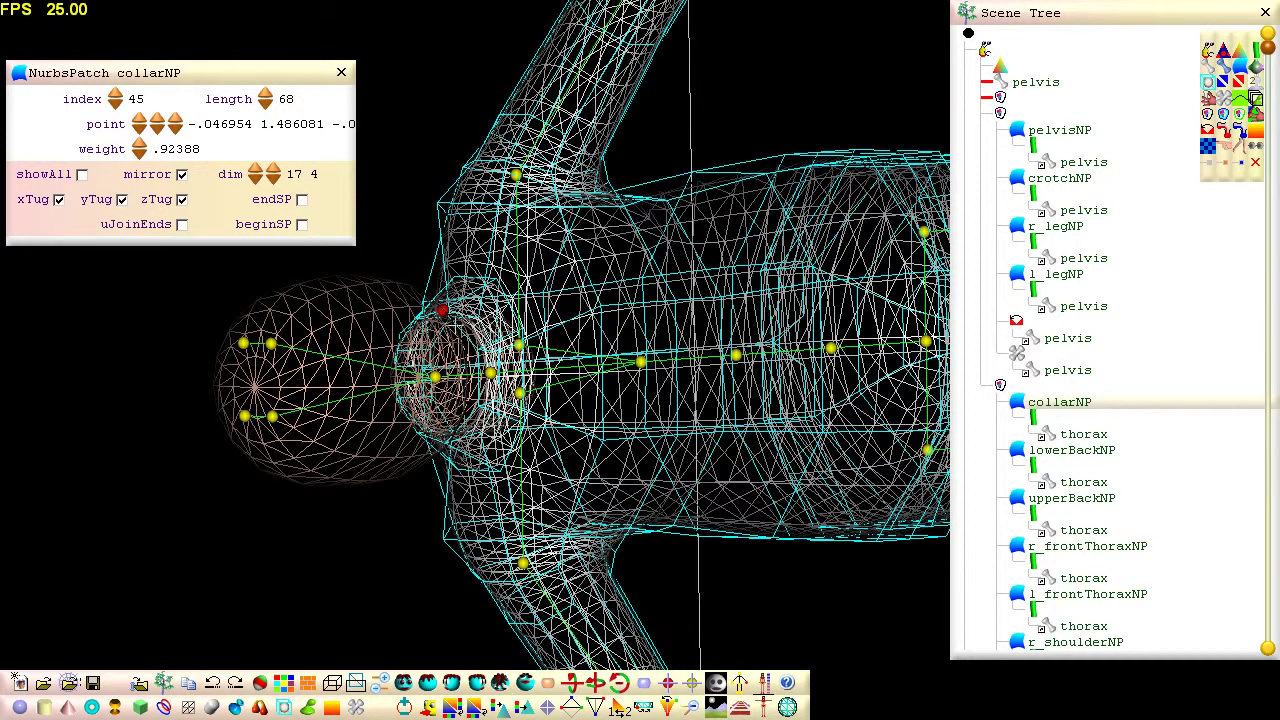
click(788, 707)
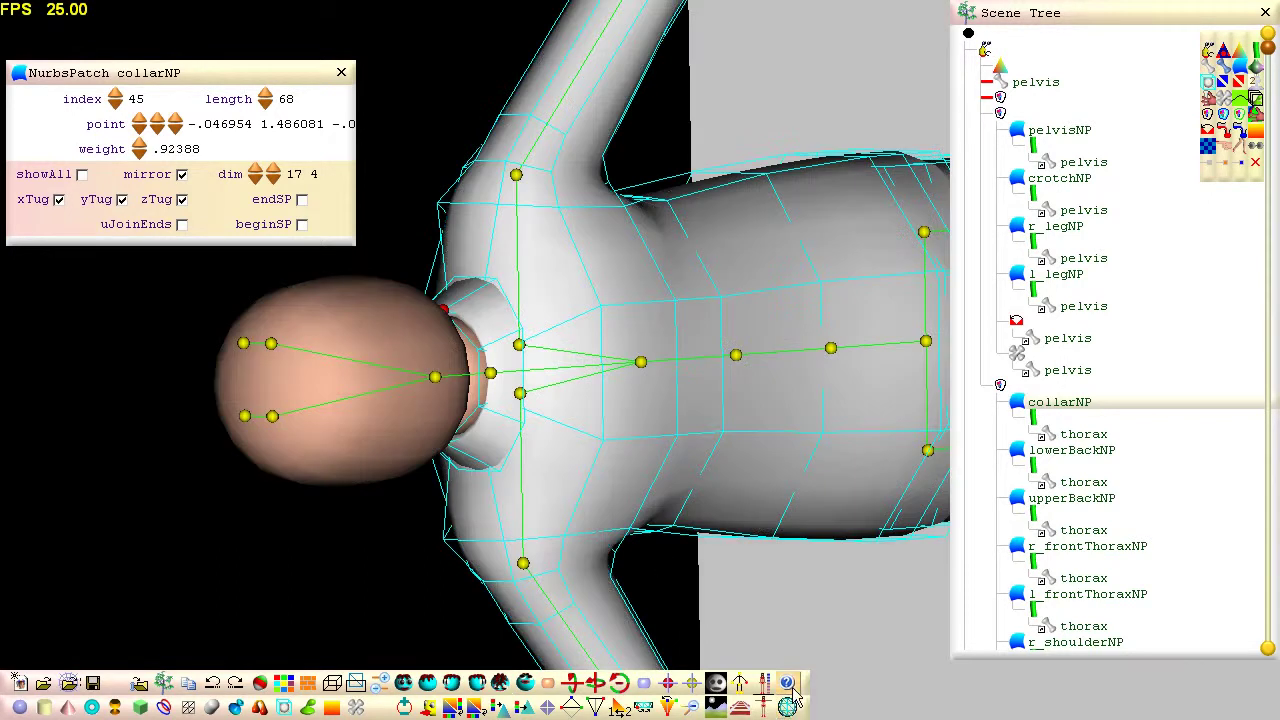
Select the pelvis part, examine the whole dressed avatar from the front without its skeleton, and show the skeleton again
click(1000, 84)
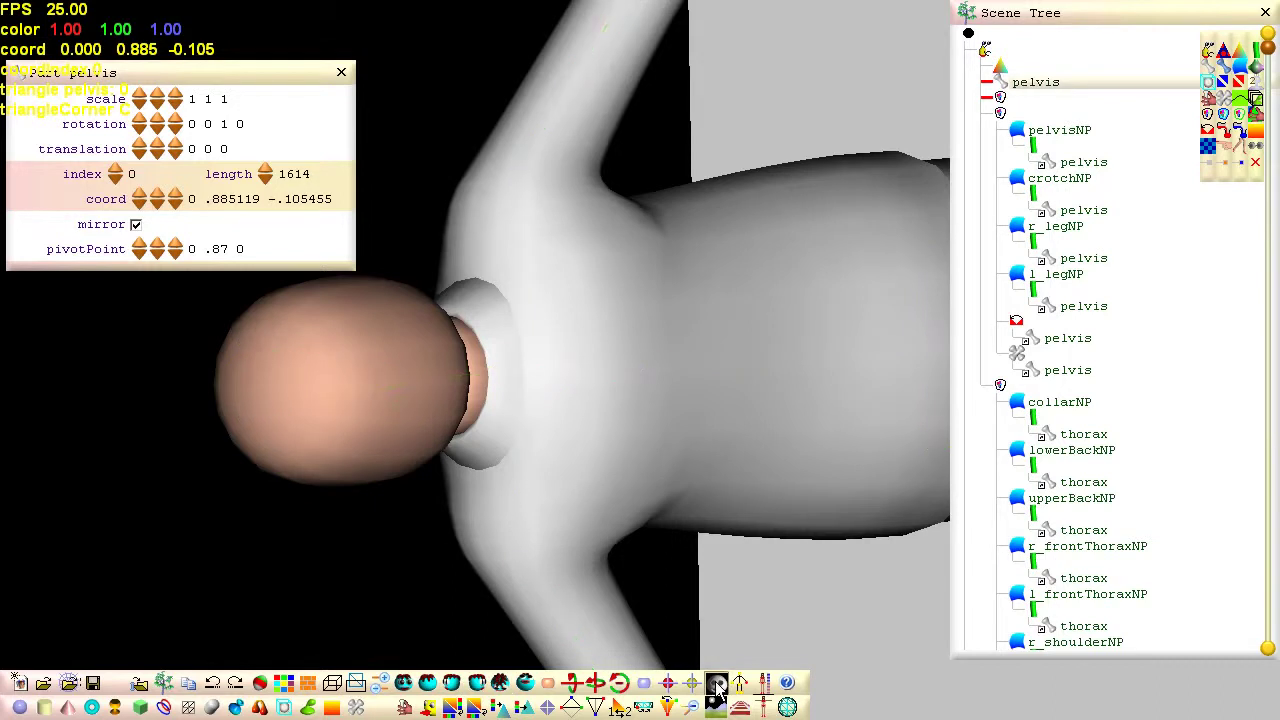
scroll(846, 462, down, 1)
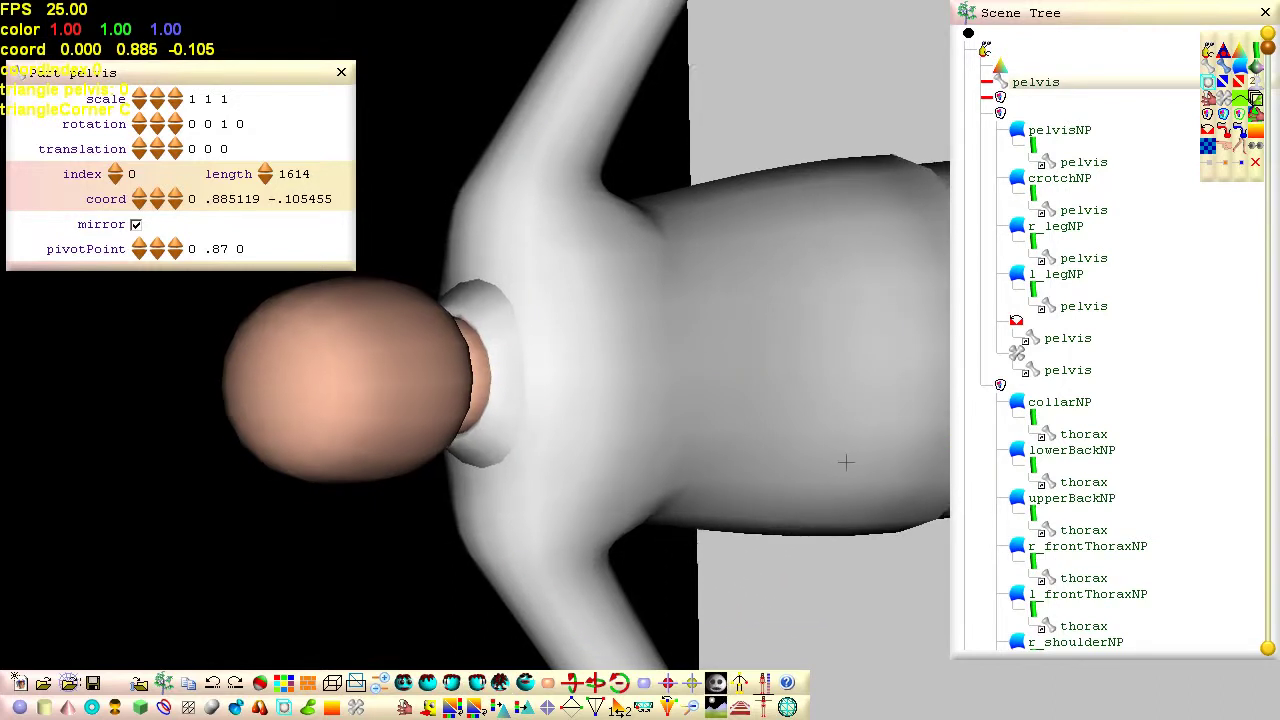
scroll(846, 462, down, 10)
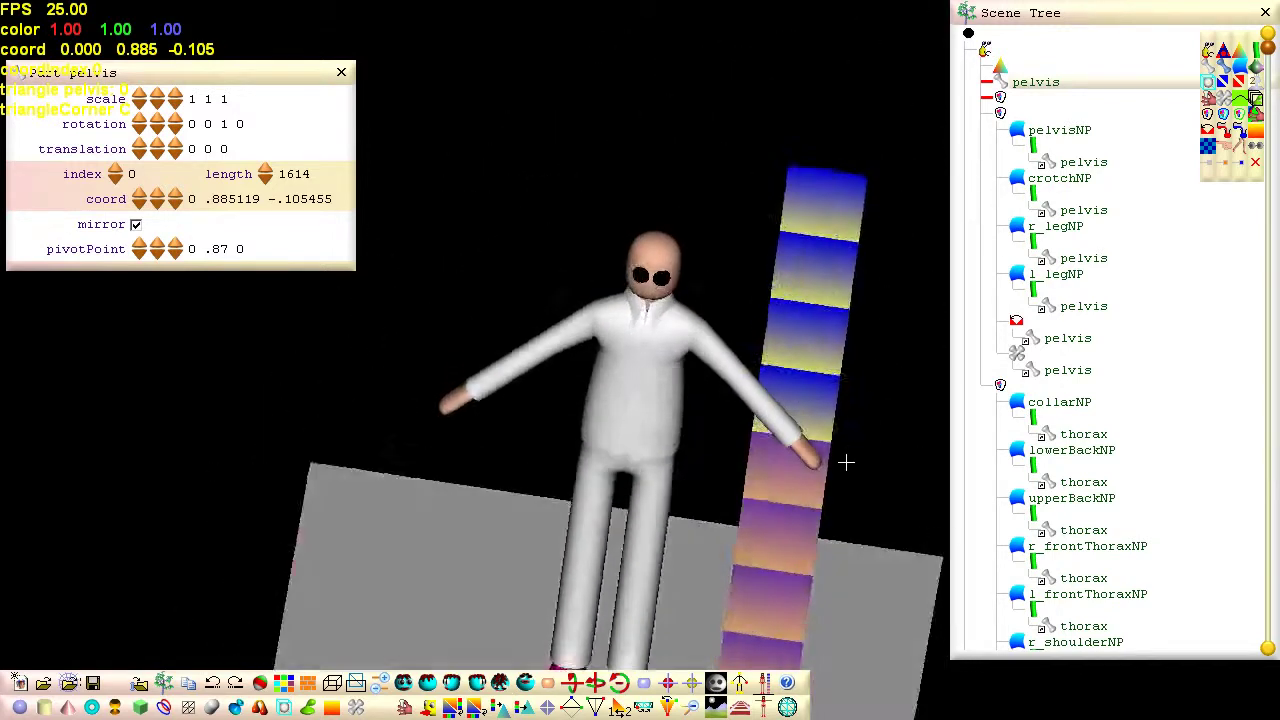
middle_drag(846, 462, 882, 312)
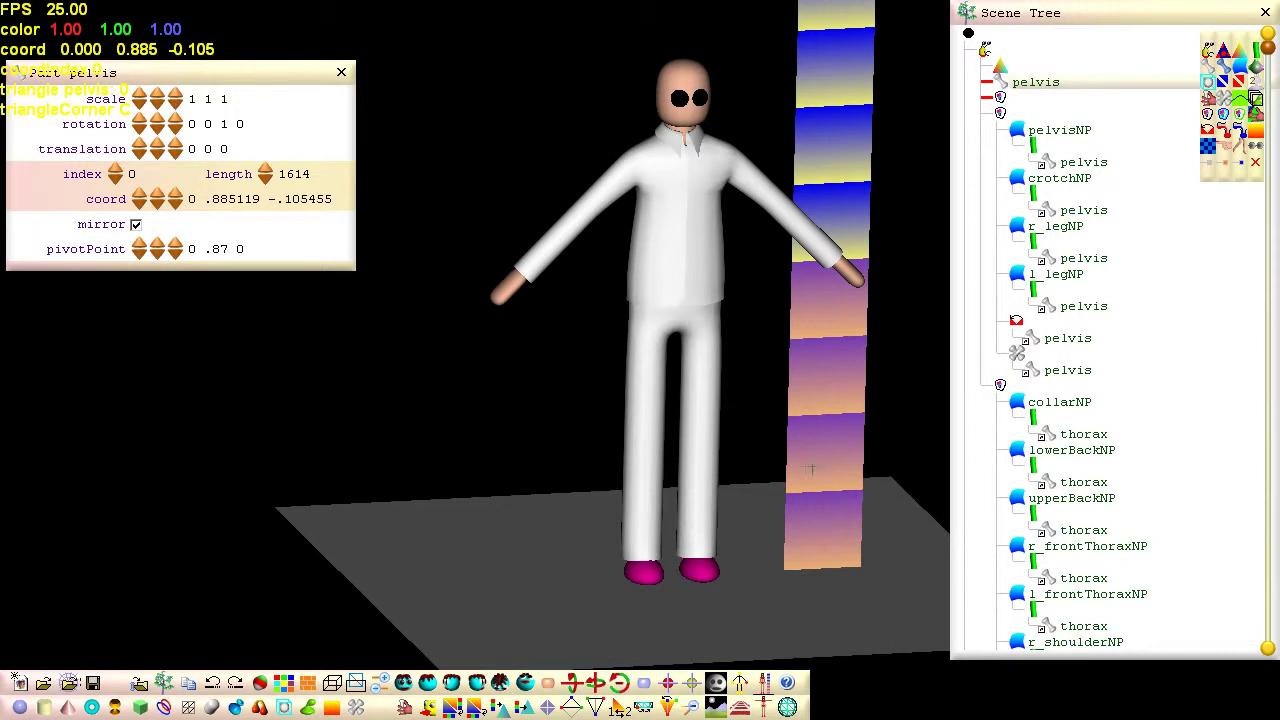
click(716, 684)
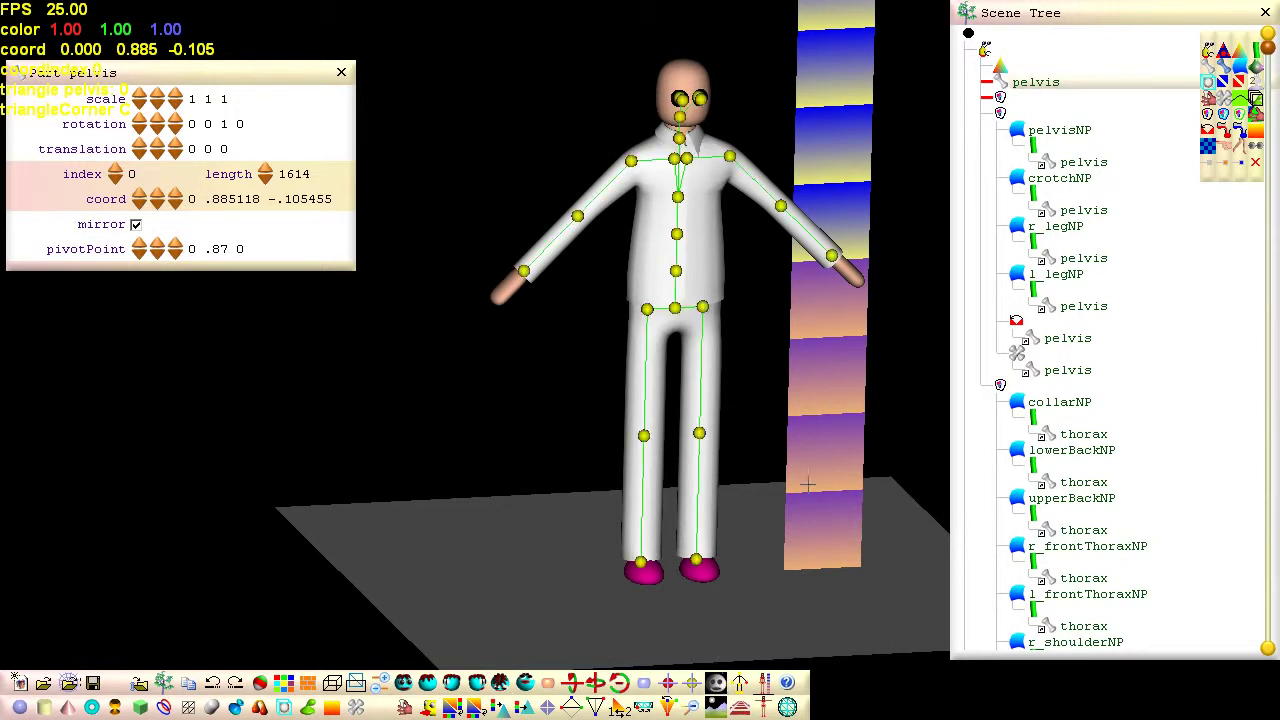
Collapse the trousers and jacket branches in the scene tree and open the hello animation
click(989, 116)
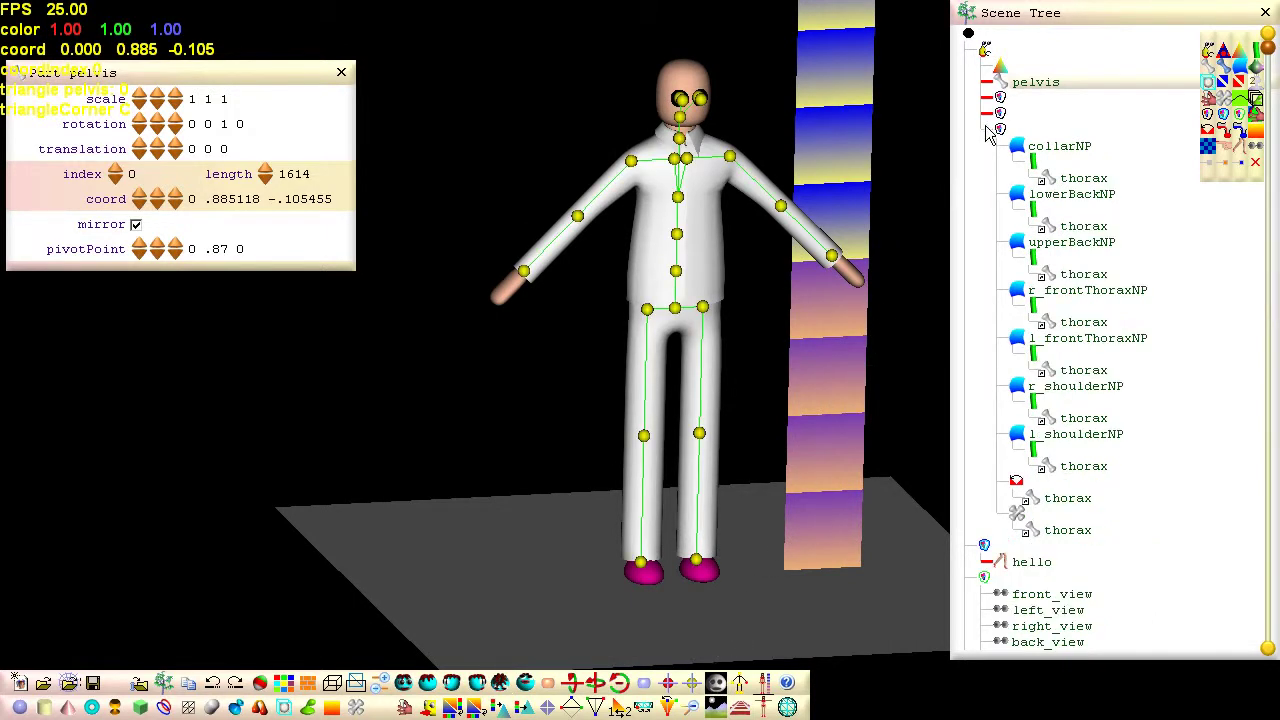
click(990, 131)
click(1004, 164)
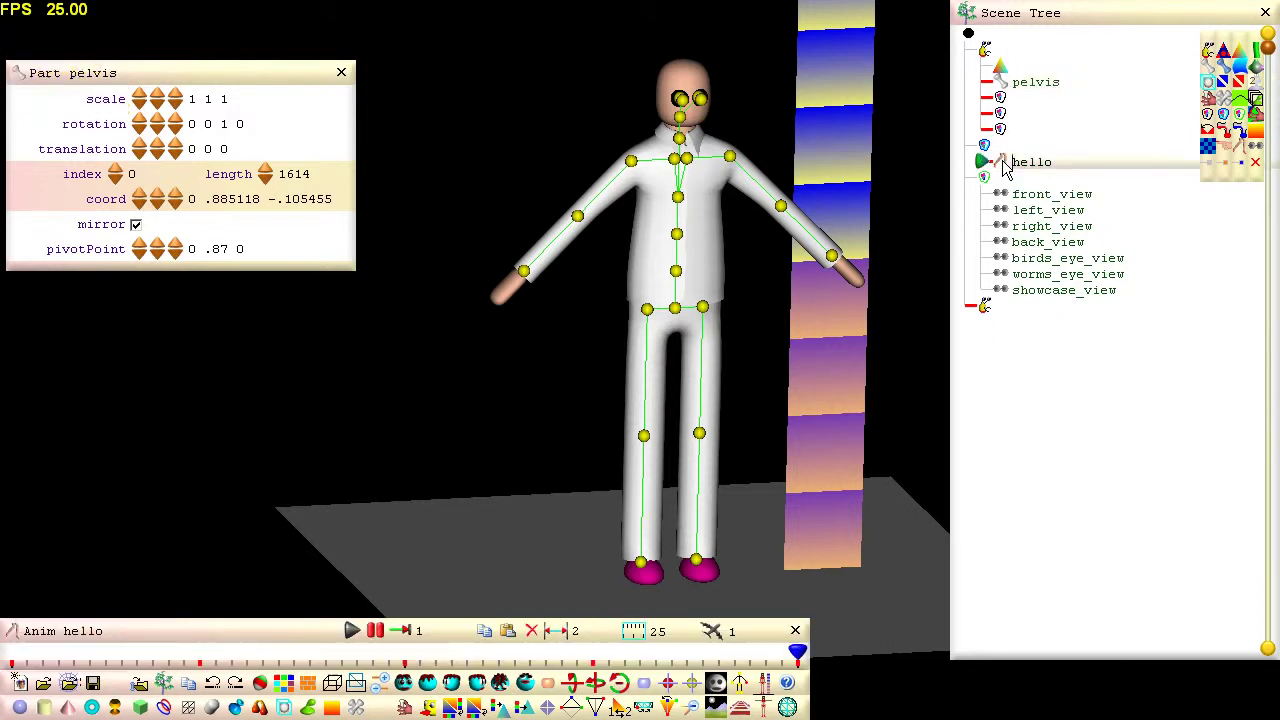
Play the hello animation on the dressed avatar and select its Seamless node
click(352, 632)
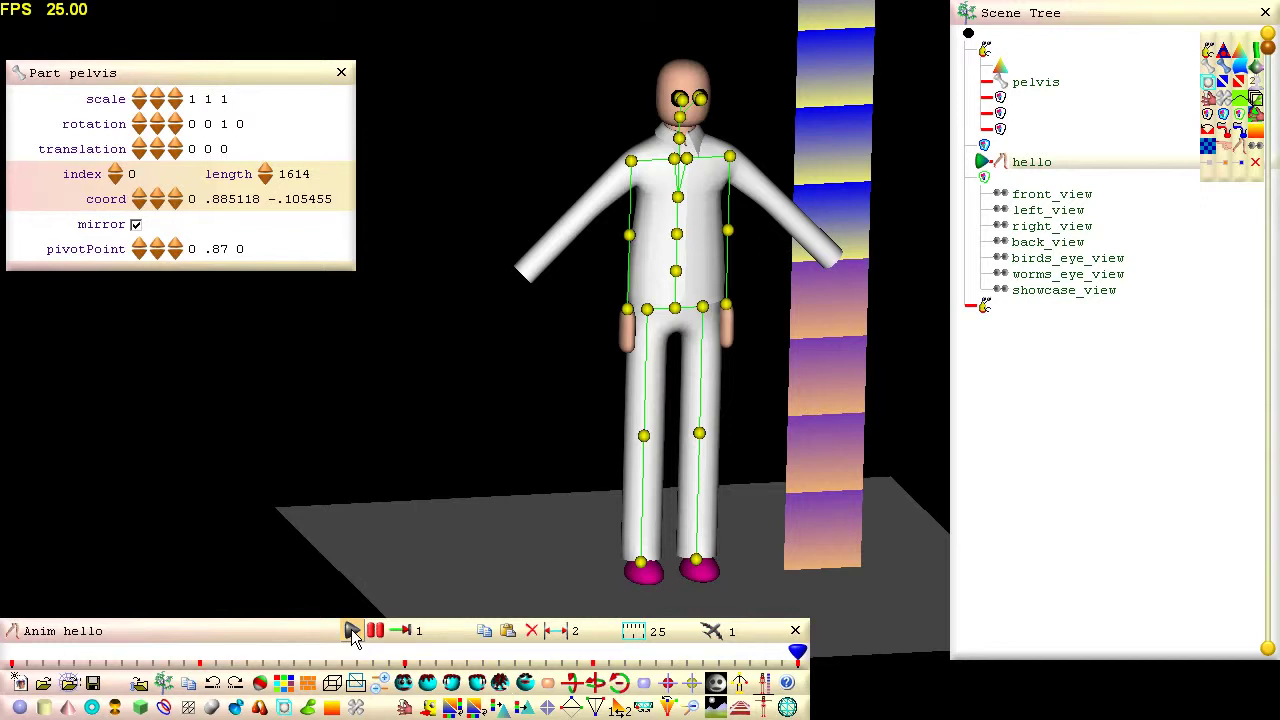
click(351, 629)
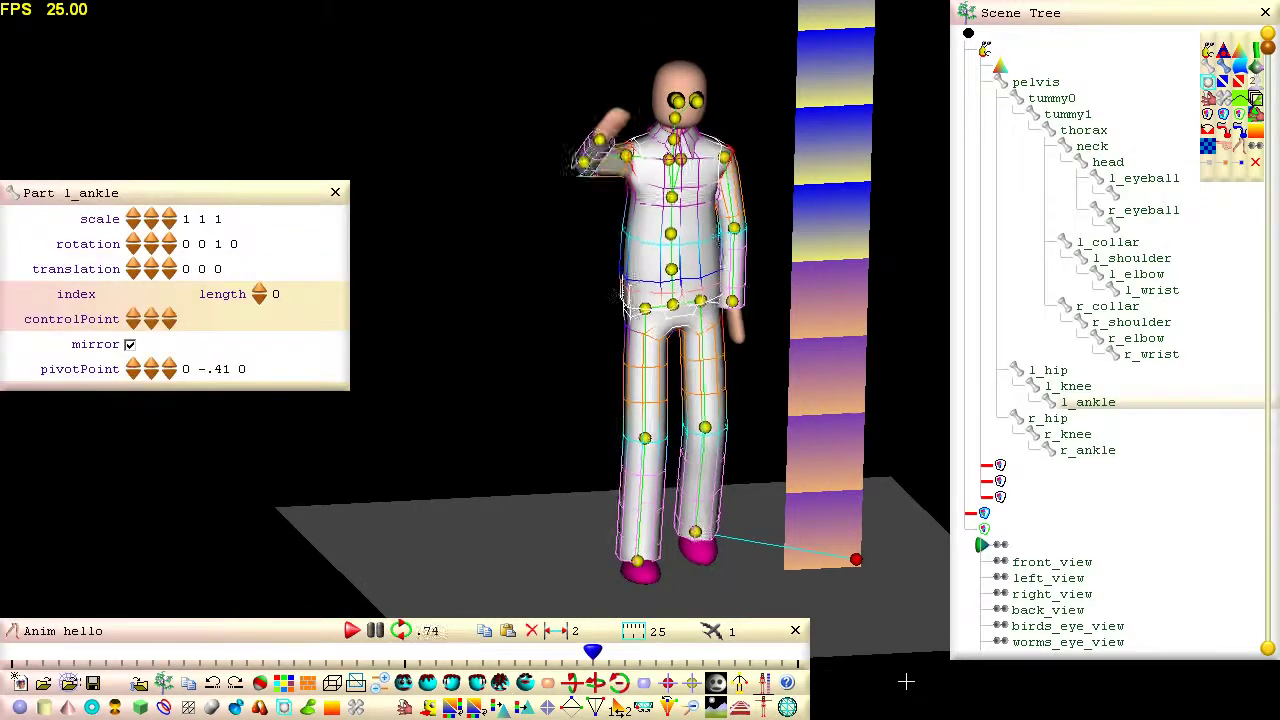
click(999, 50)
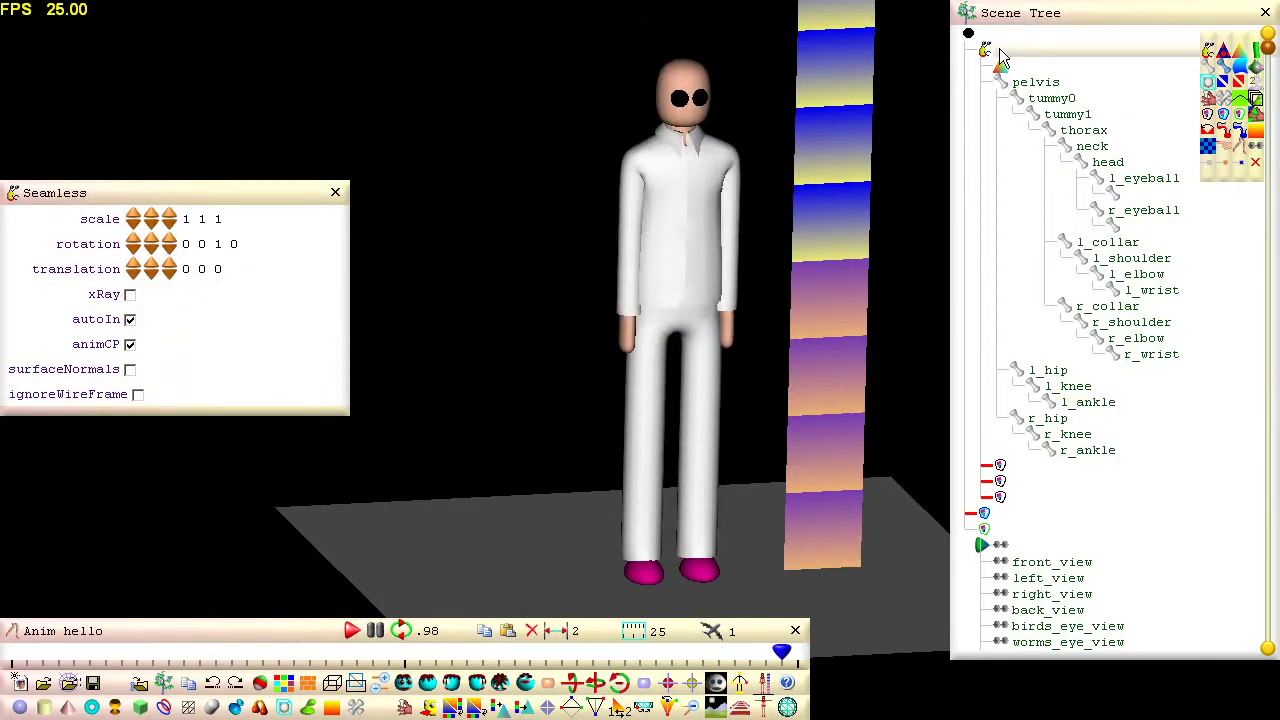